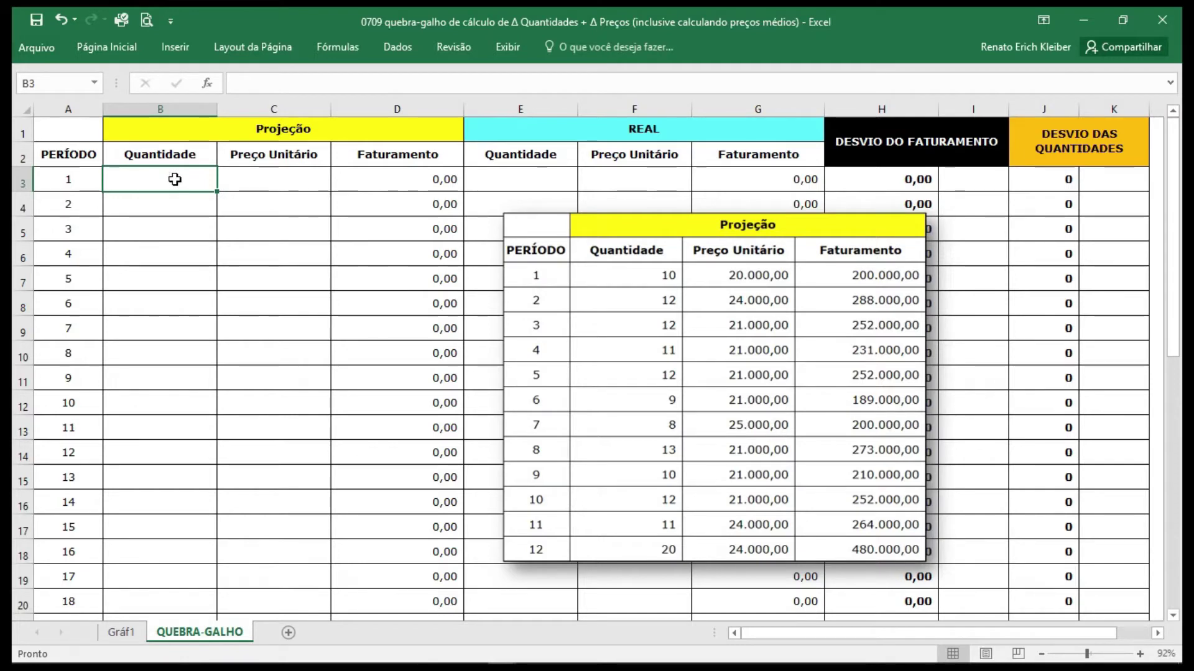
Step: Enter the projected quantities 10, 12, 12, 11 and 12 for periods 1 to 5 in cells B3:B7
text(10)
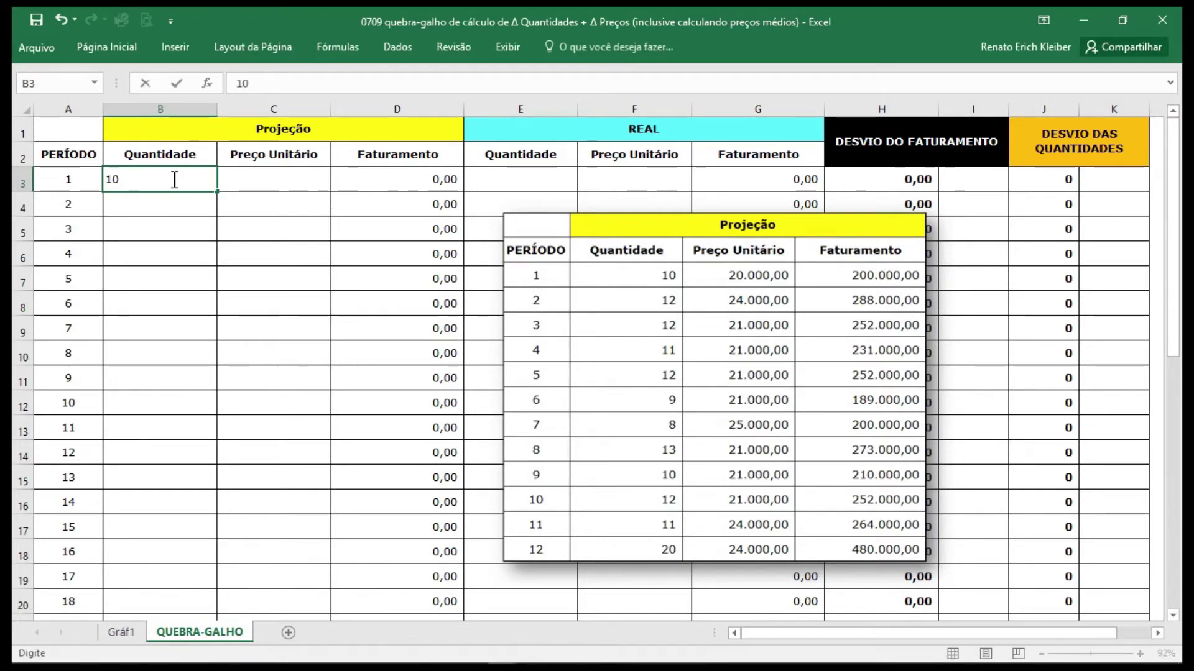
key(Return)
text(12)
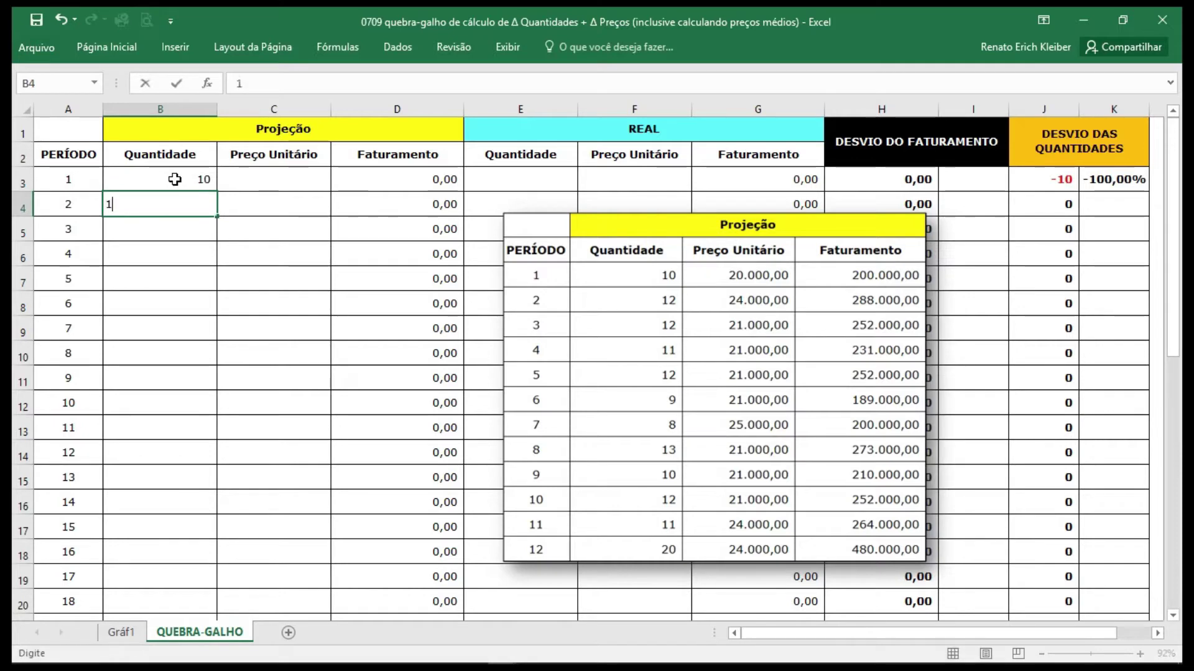
key(Return)
text(12)
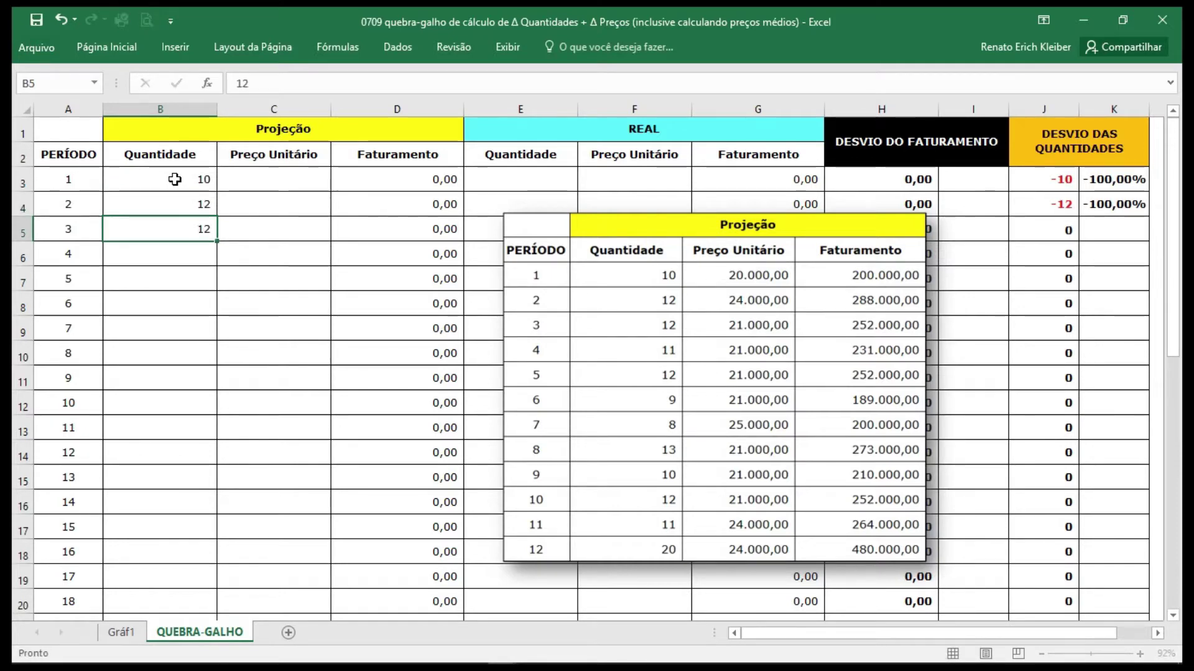
key(Return)
text(11)
key(Return)
text(12)
key(Return)
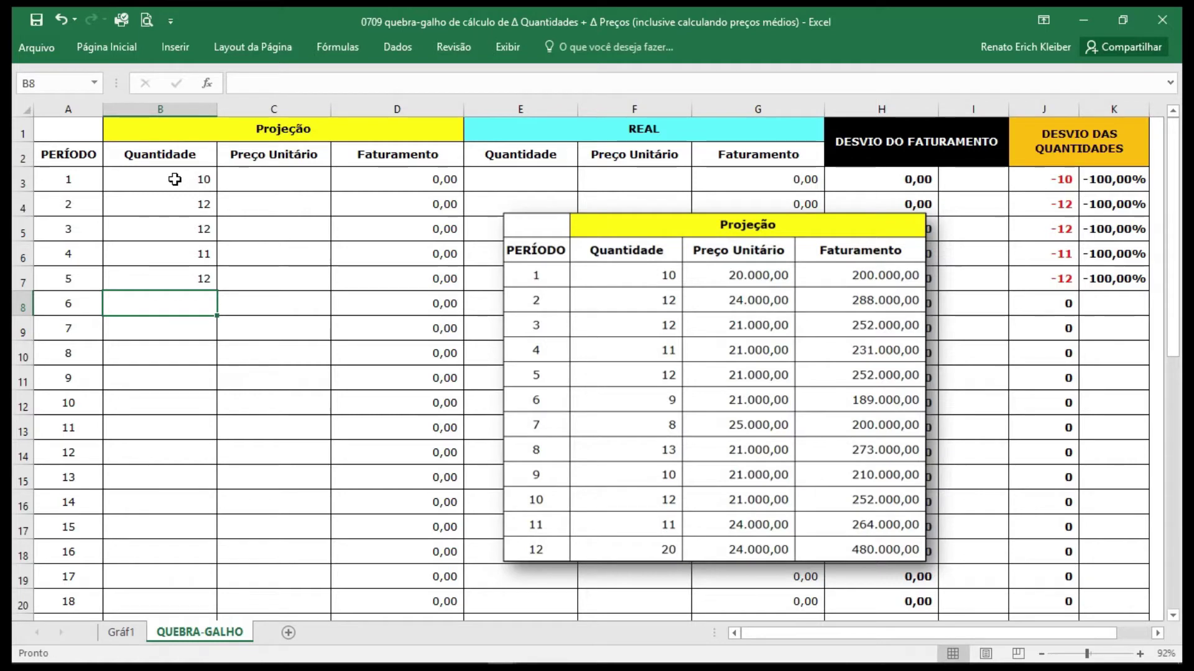
Step: Enter the projected quantities 9, 8, 13 and 10 for periods 6 to 9 in cells B8:B11
text(9)
key(Return)
text(8)
key(Return)
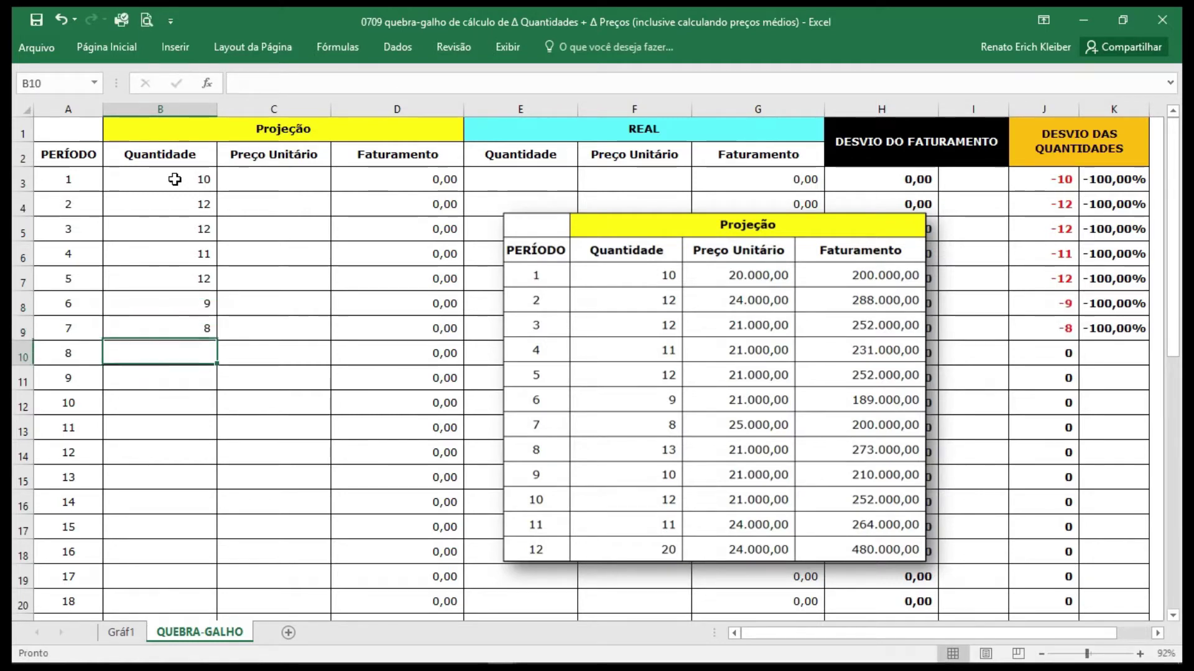
text(13)
key(Return)
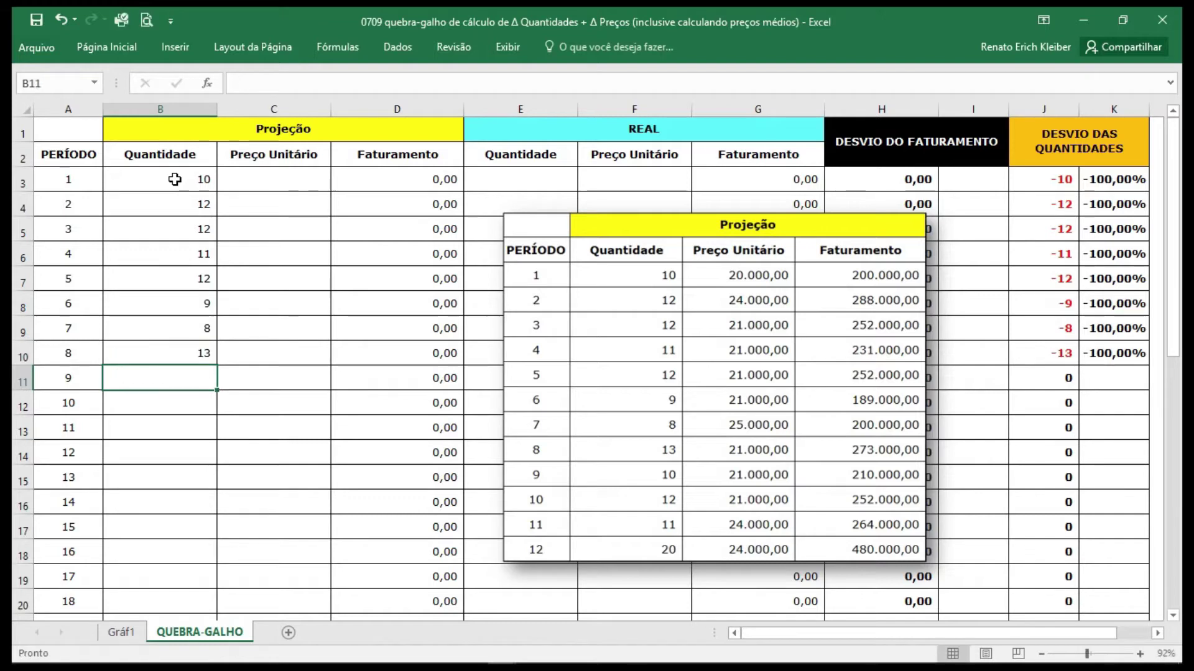
text(10)
key(Return)
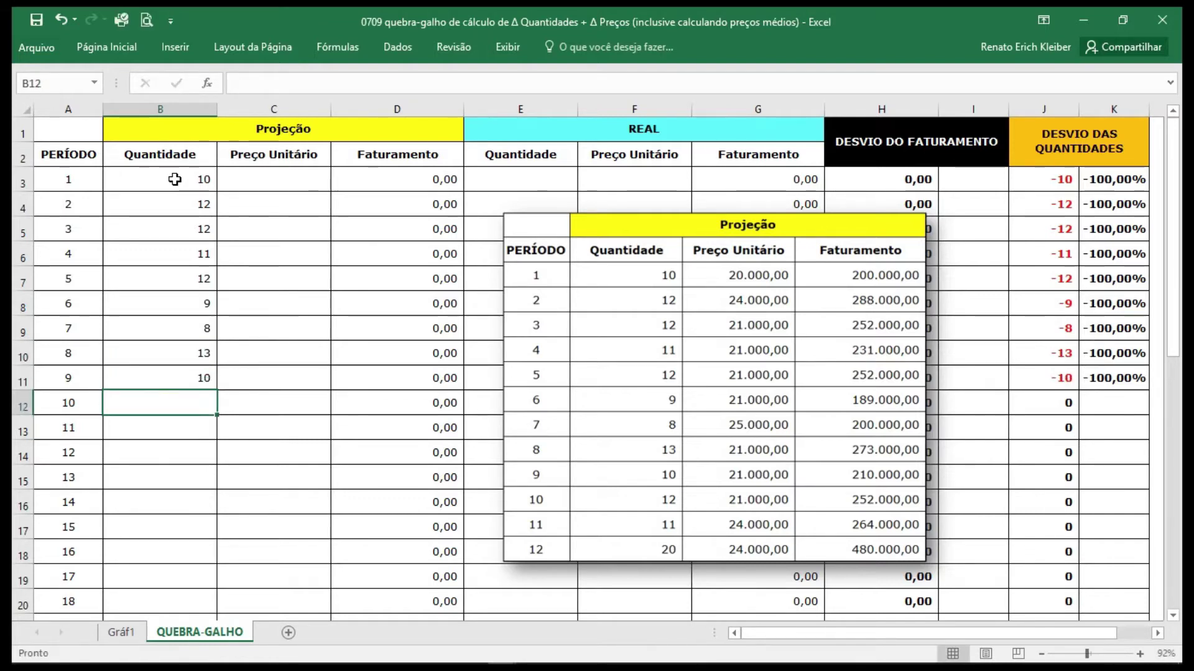
Step: Enter the projected quantities 12, 11 and 20 for periods 10 to 12 in cells B12:B14
text(12)
key(Return)
key(Return)
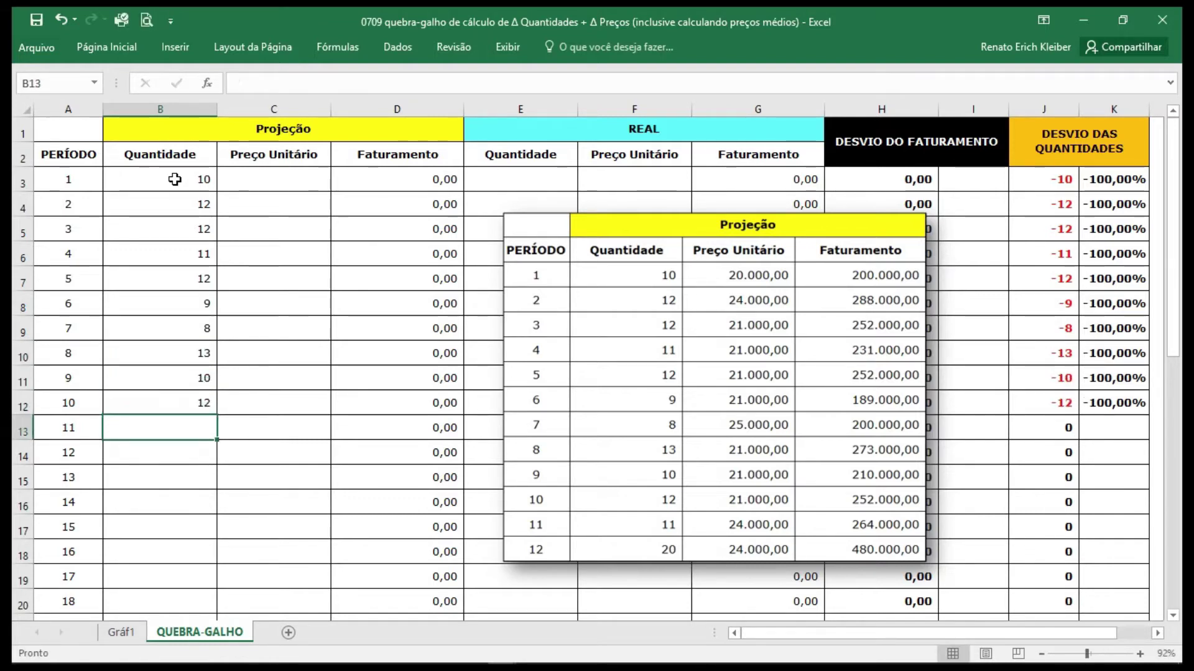
text(11)
key(Return)
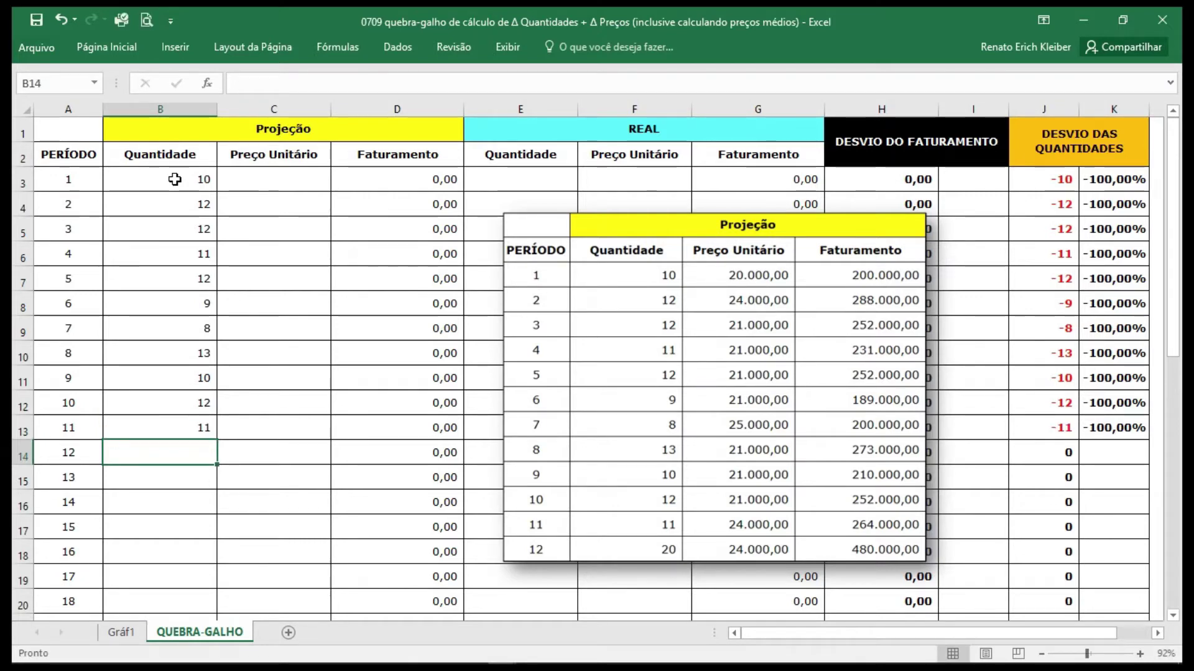
text(20)
key(ctrl+Return)
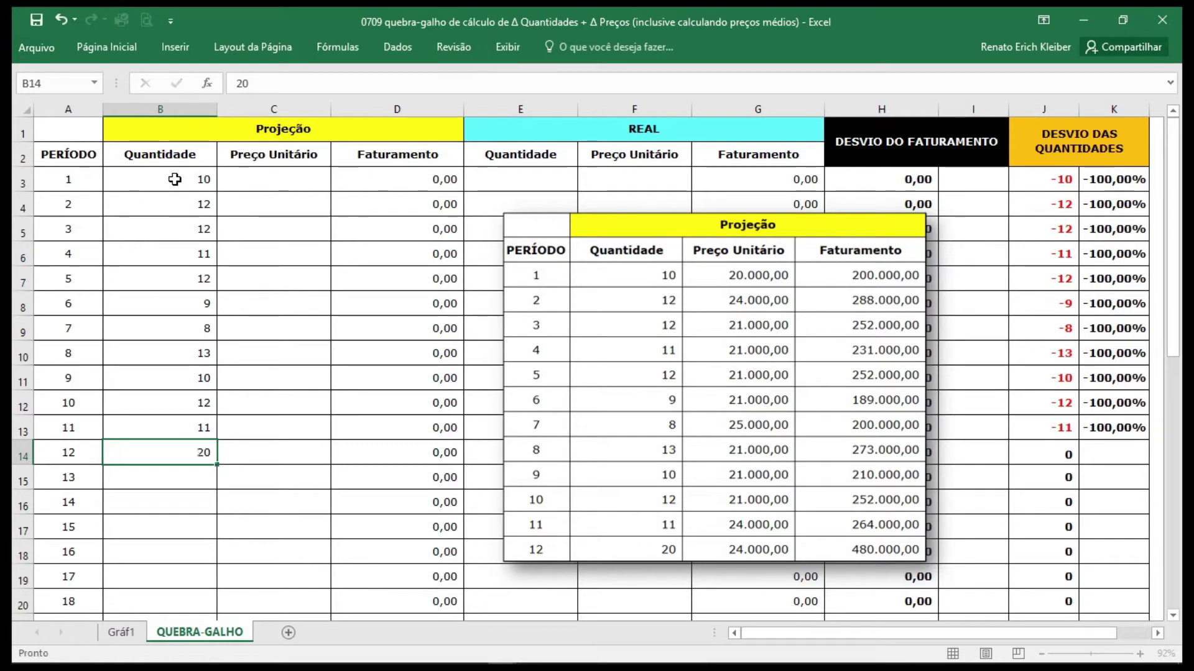
key(Tab)
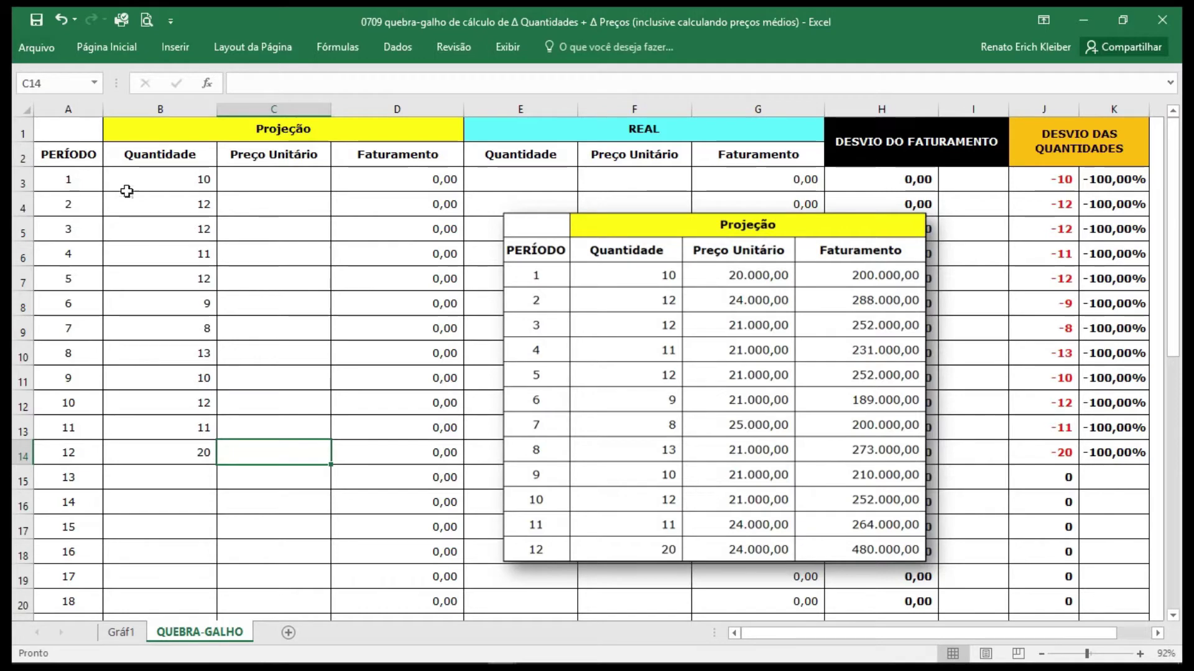
Step: Enter the projected unit prices 20000, 24000 and 21000 for periods 1 to 3 in cells C3:C5
click(275, 181)
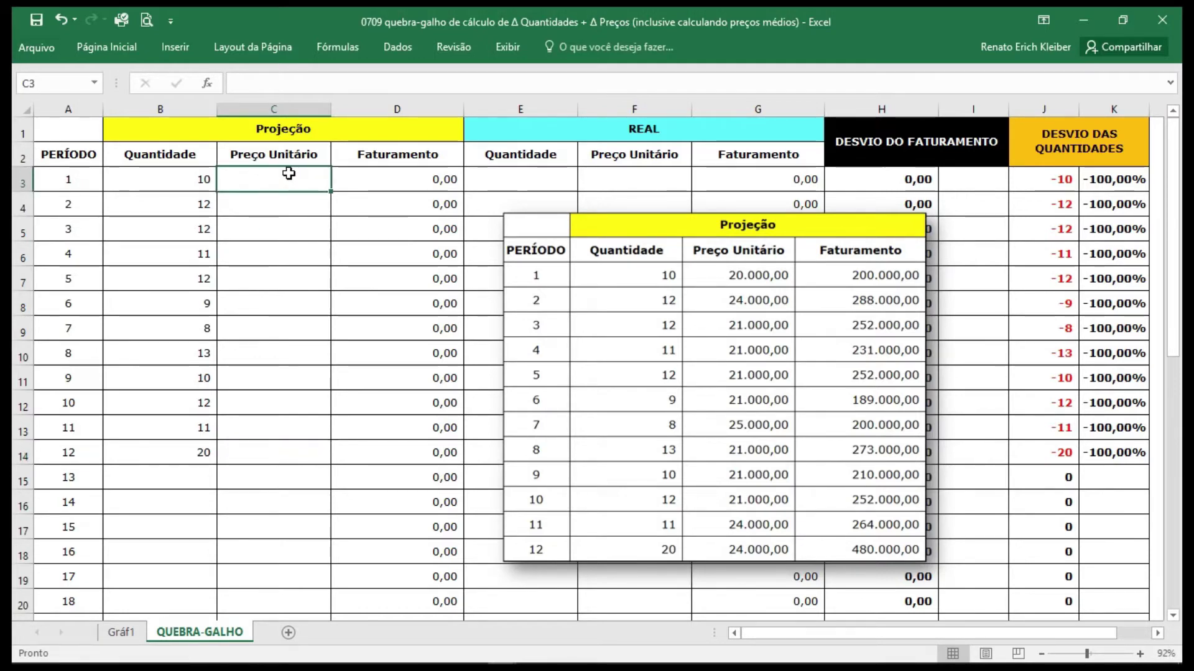
text(20.)
text(0000)
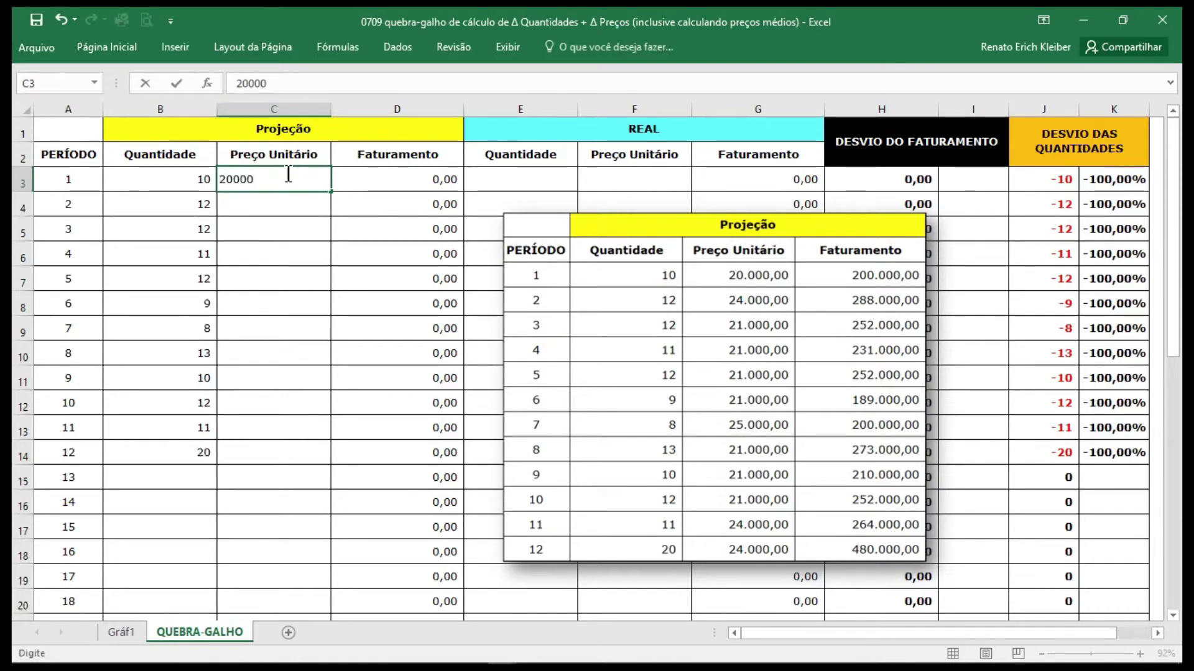
key(Return)
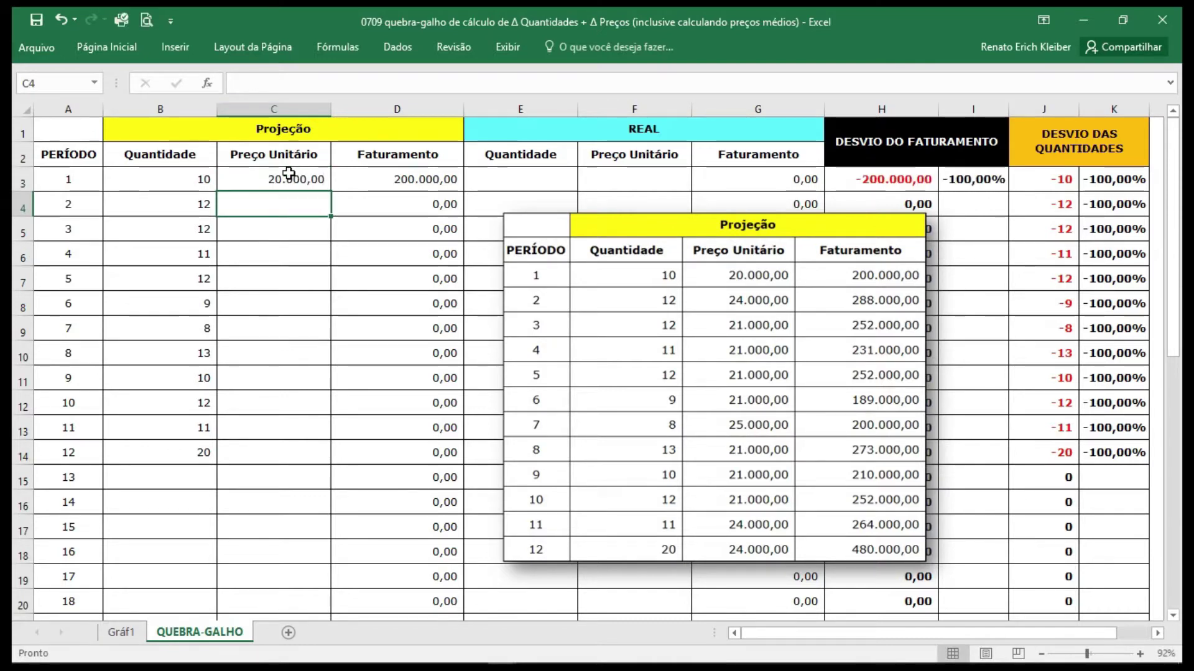
text(24.0)
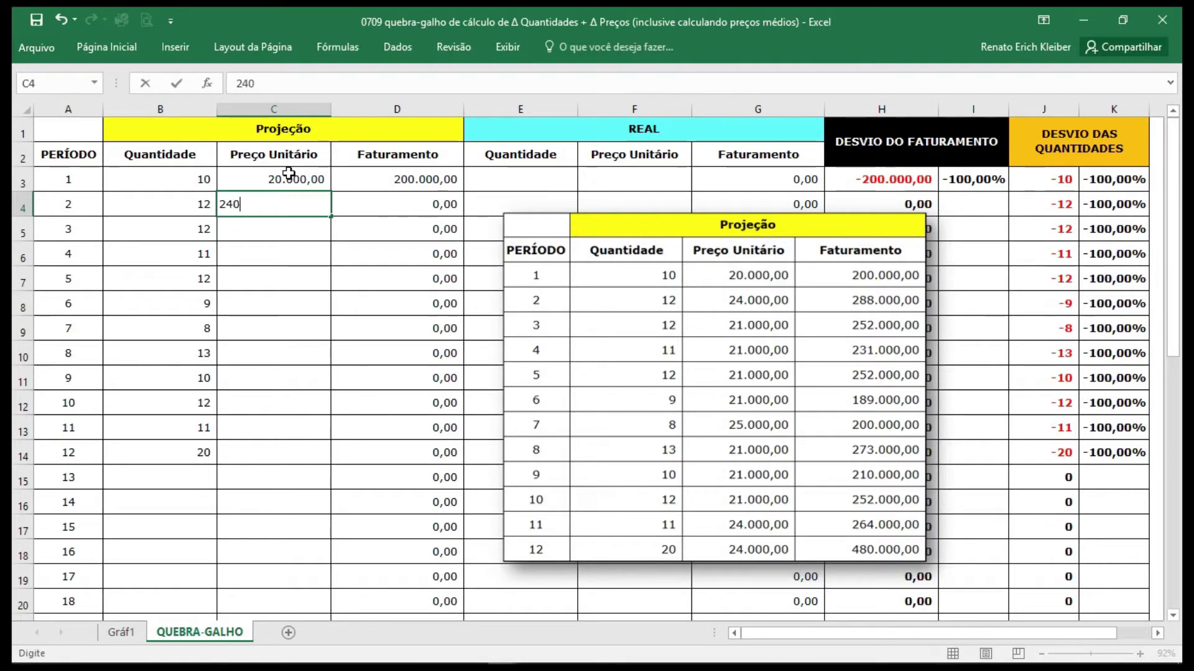
text(00)
key(Return)
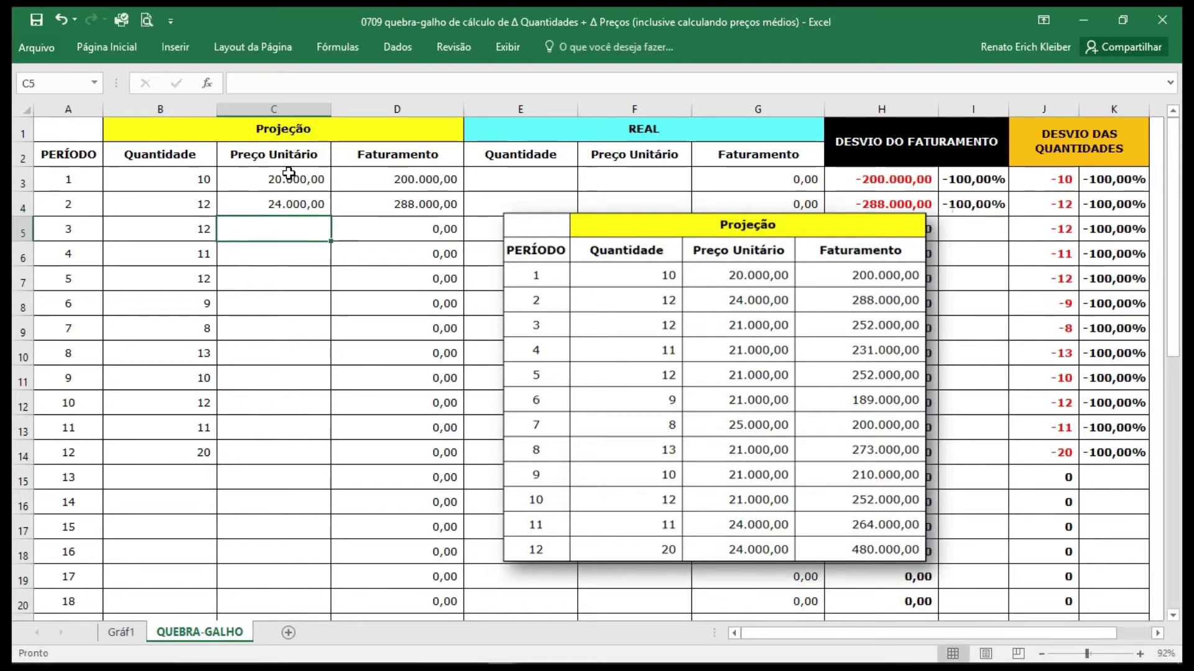
text(21)
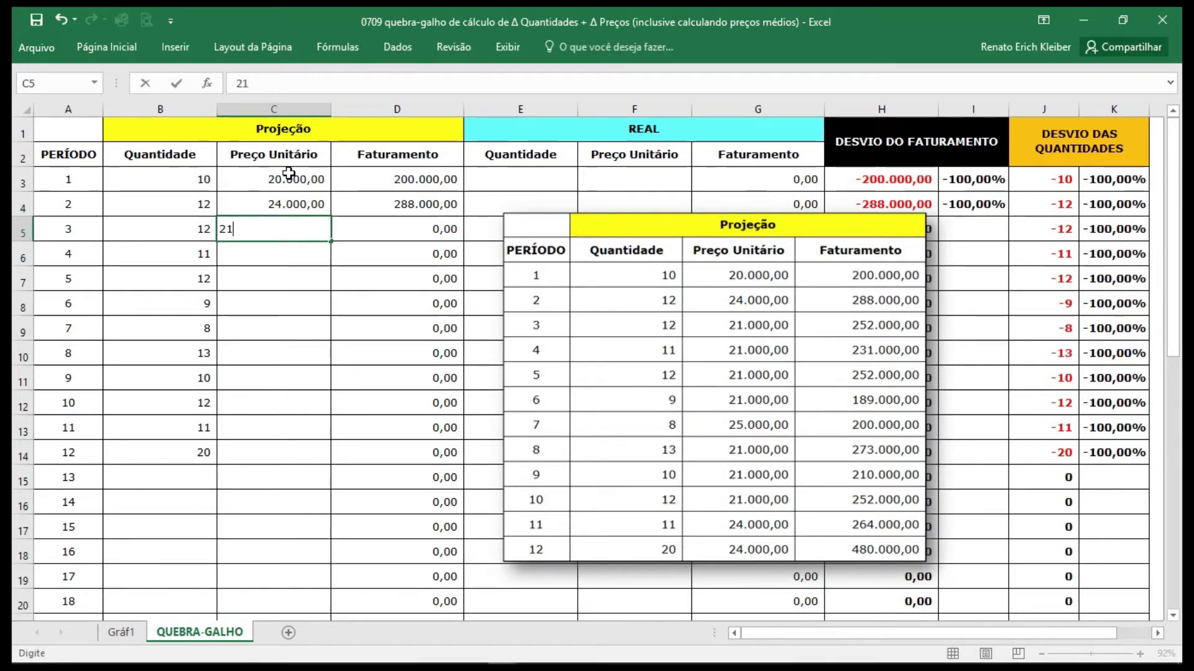
text(.000)
key(Return)
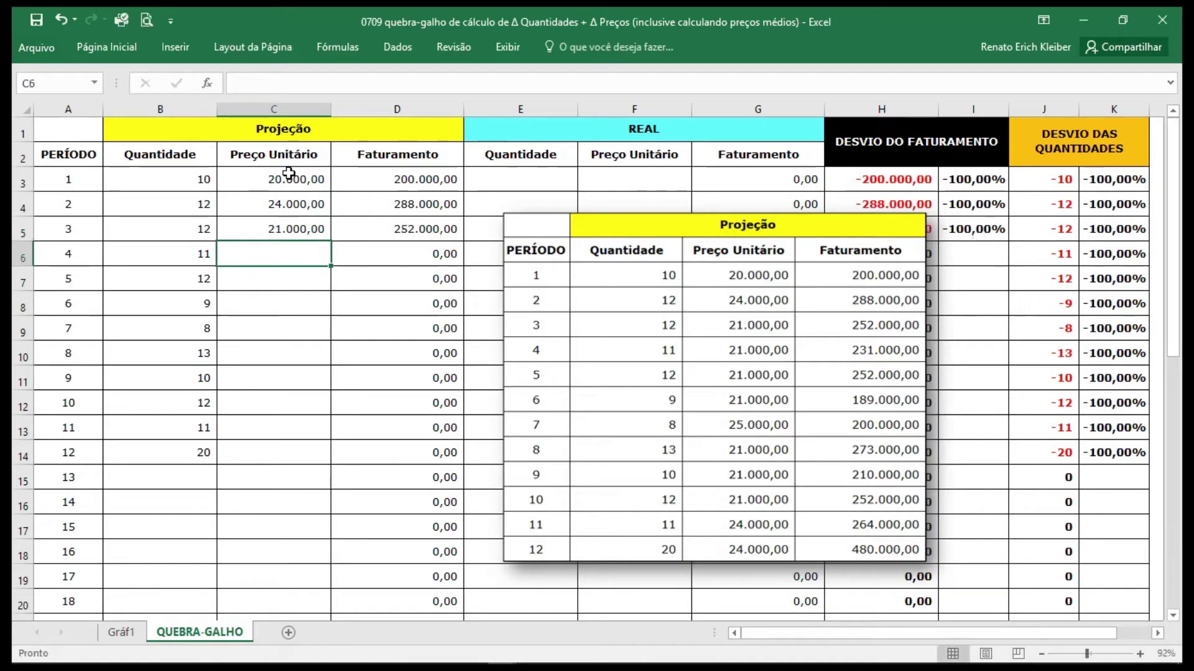
Step: Copy the period 3 projected unit price down through period 10, filling C6:C12
key(Up)
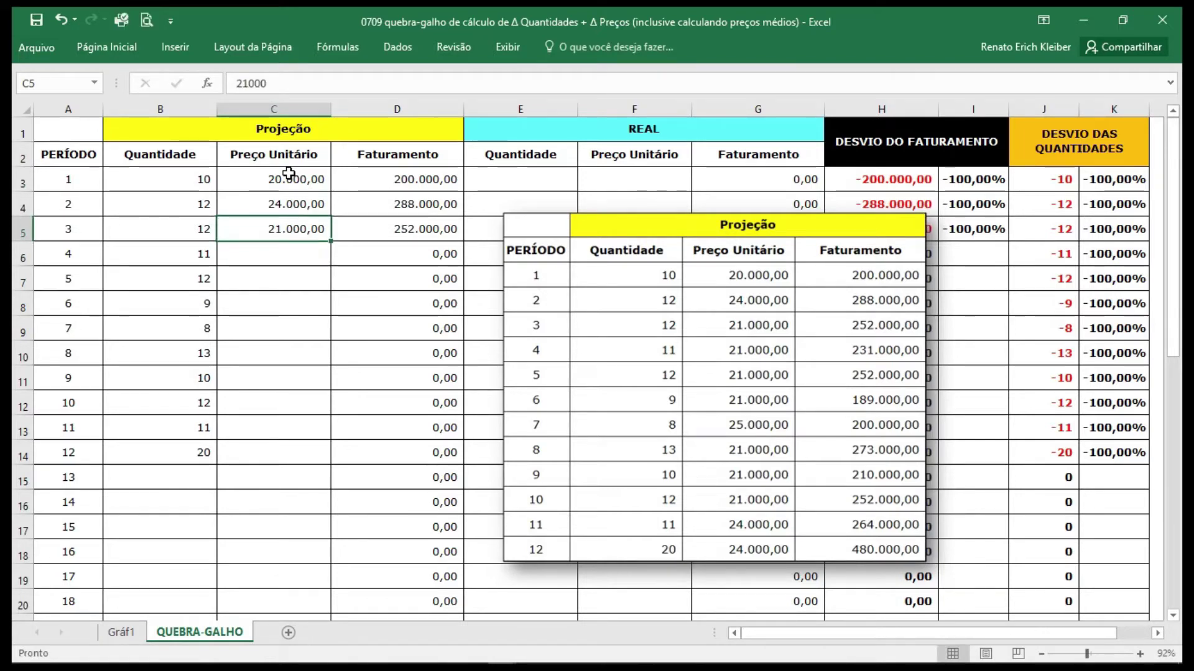
key(ctrl+c)
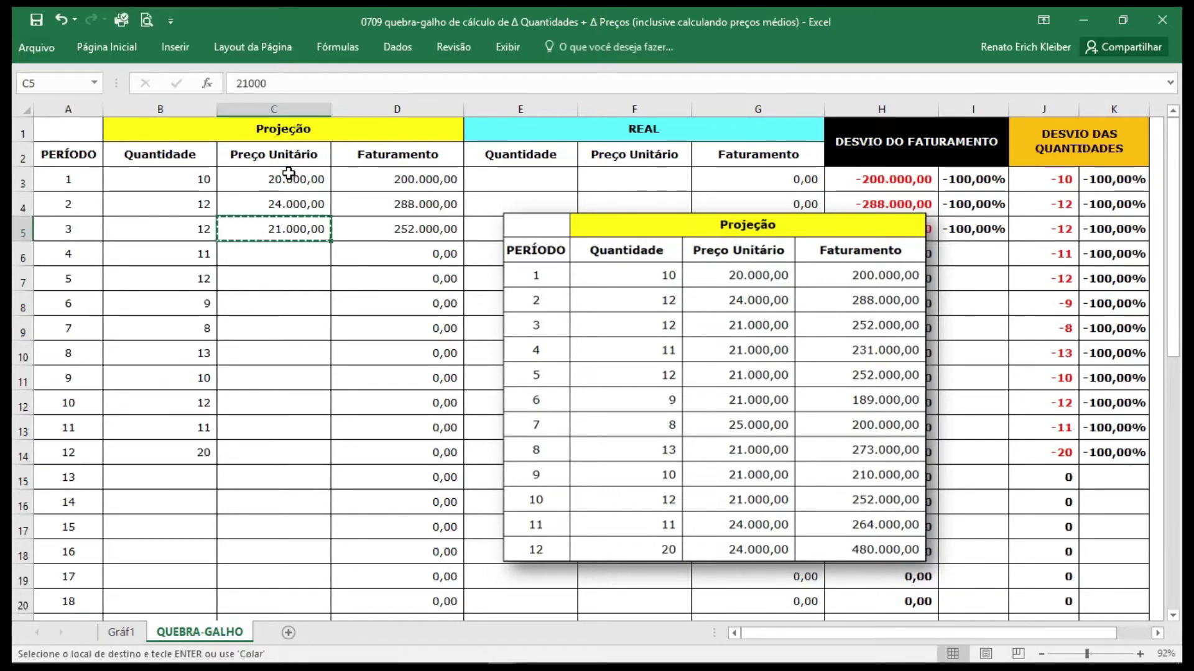
key(shift+Down)
key(shift+Down)
key(shift+Down)
key(shift+Down)
key(shift+Down)
key(shift+Down)
key(shift+Down)
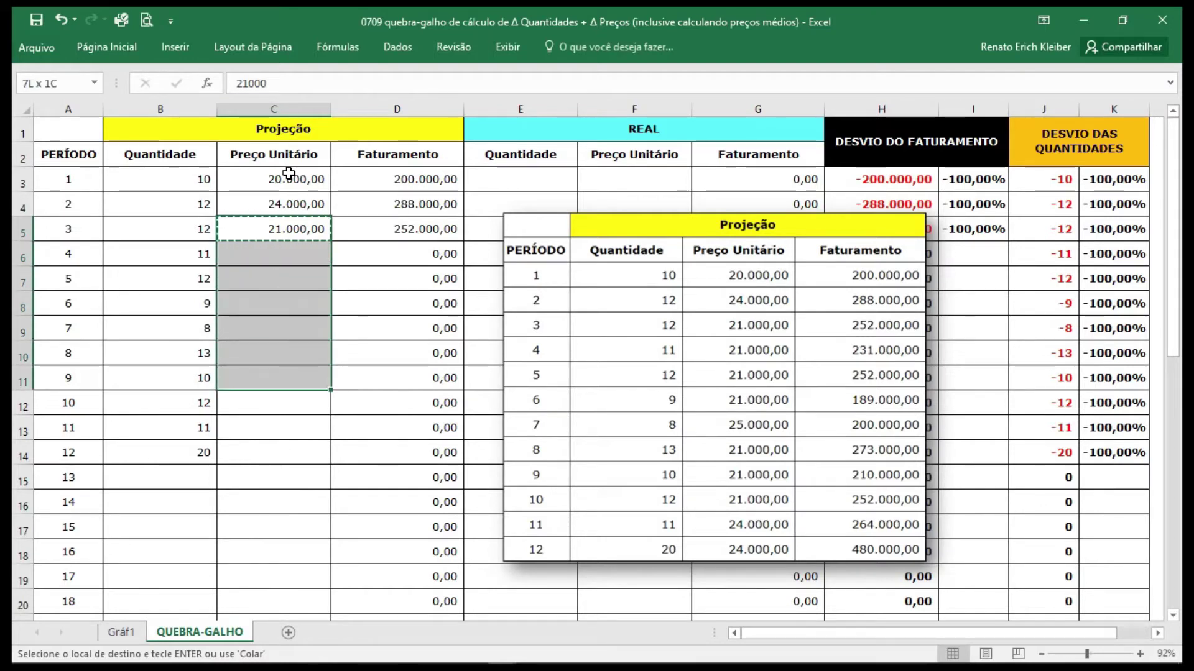
key(Return)
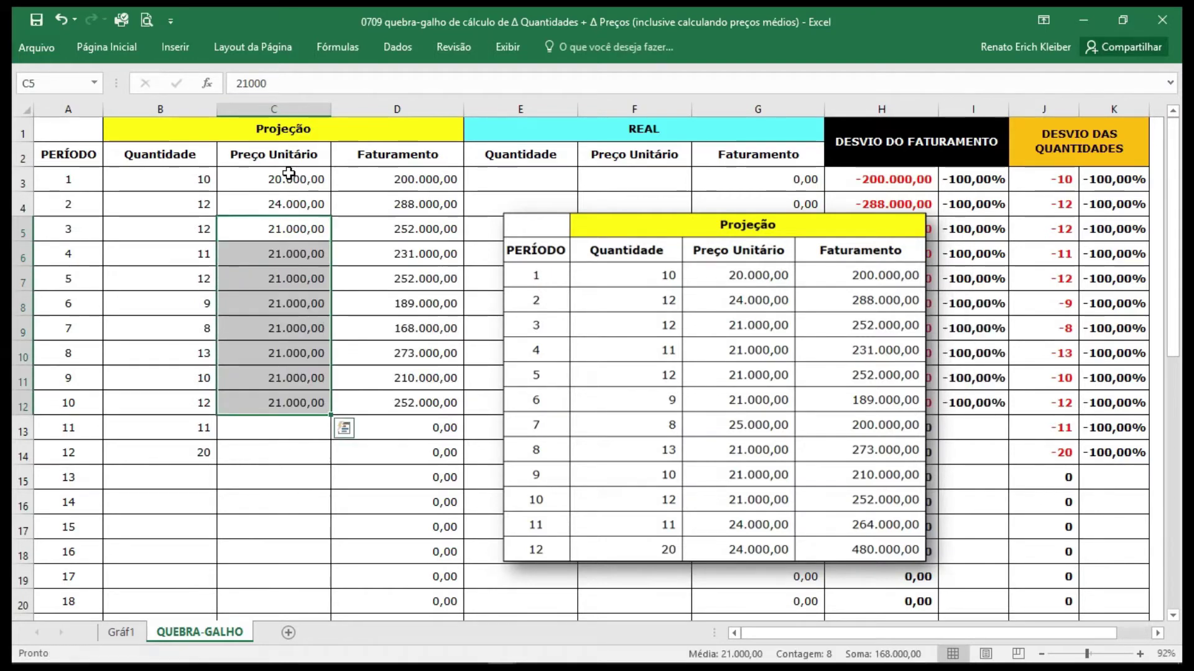
key(Up)
key(Down)
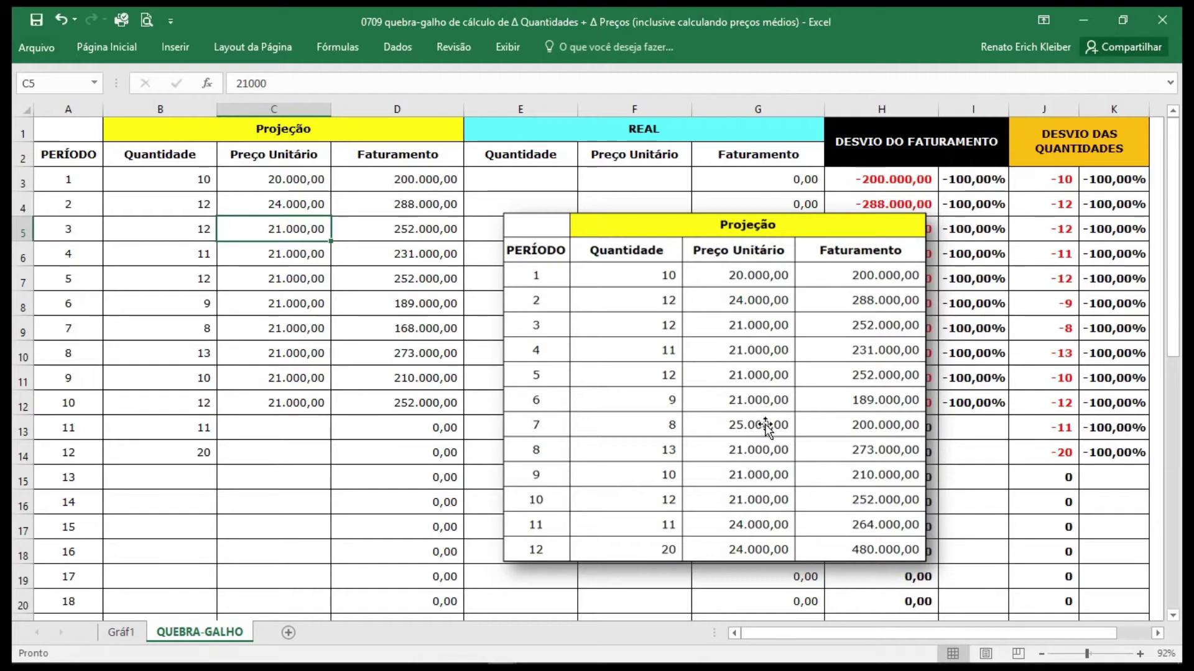
Step: Set the projected unit price of period 7 in cell C9 to 25000
click(291, 319)
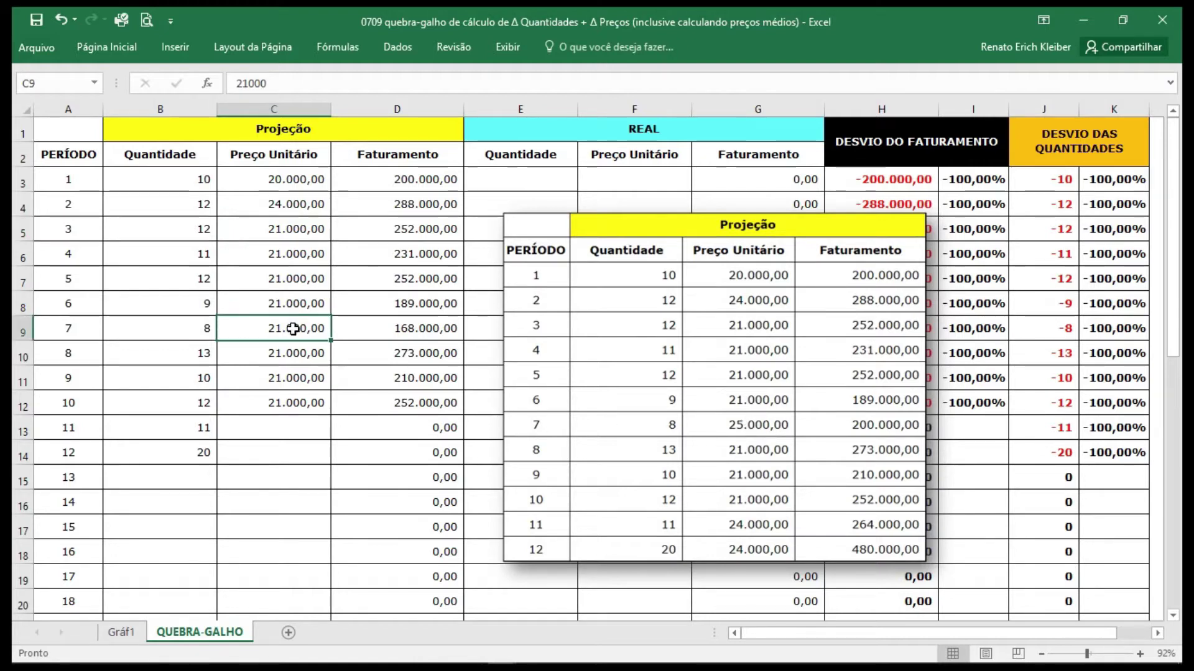
text(2)
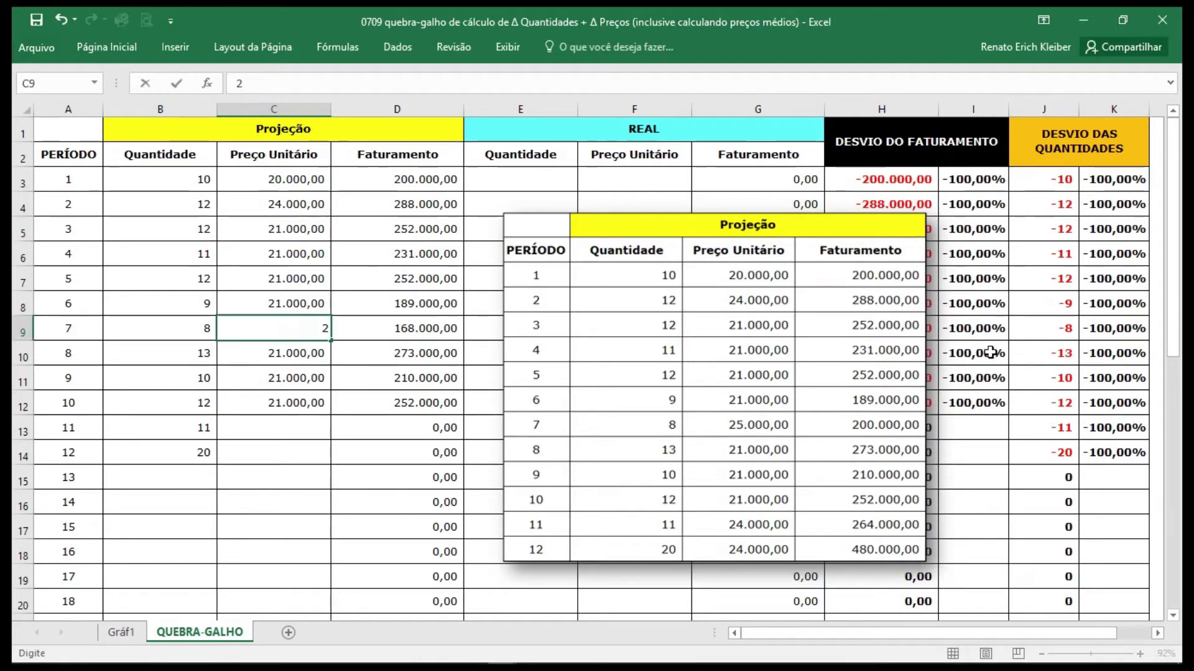
text(5000)
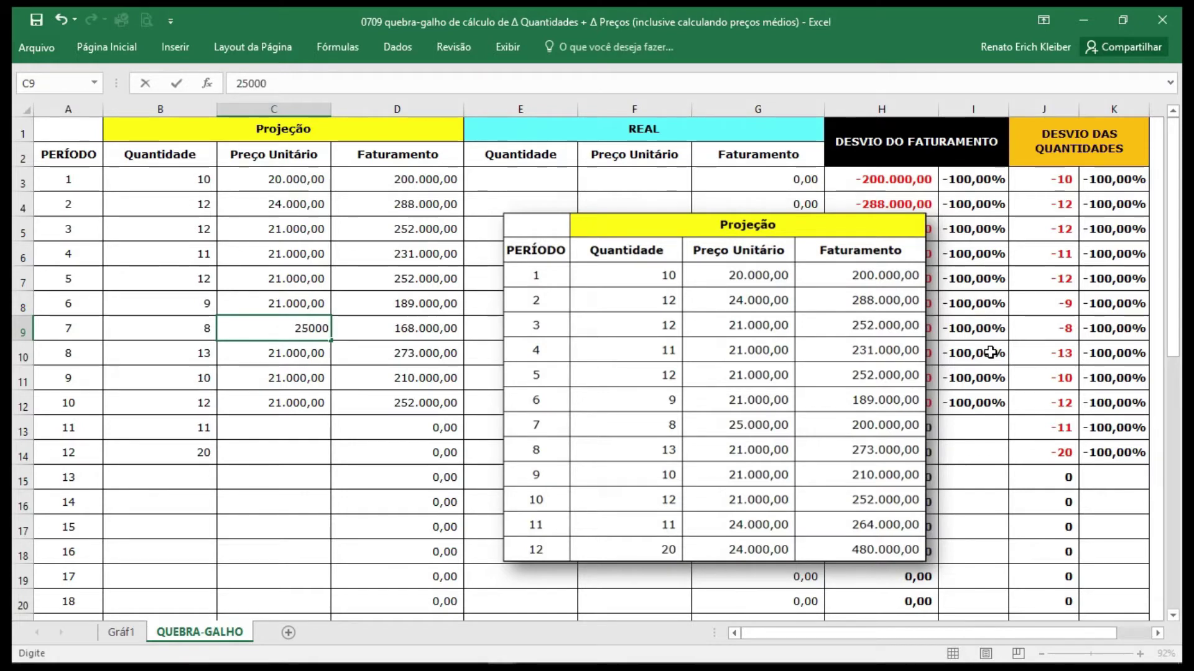
key(Return)
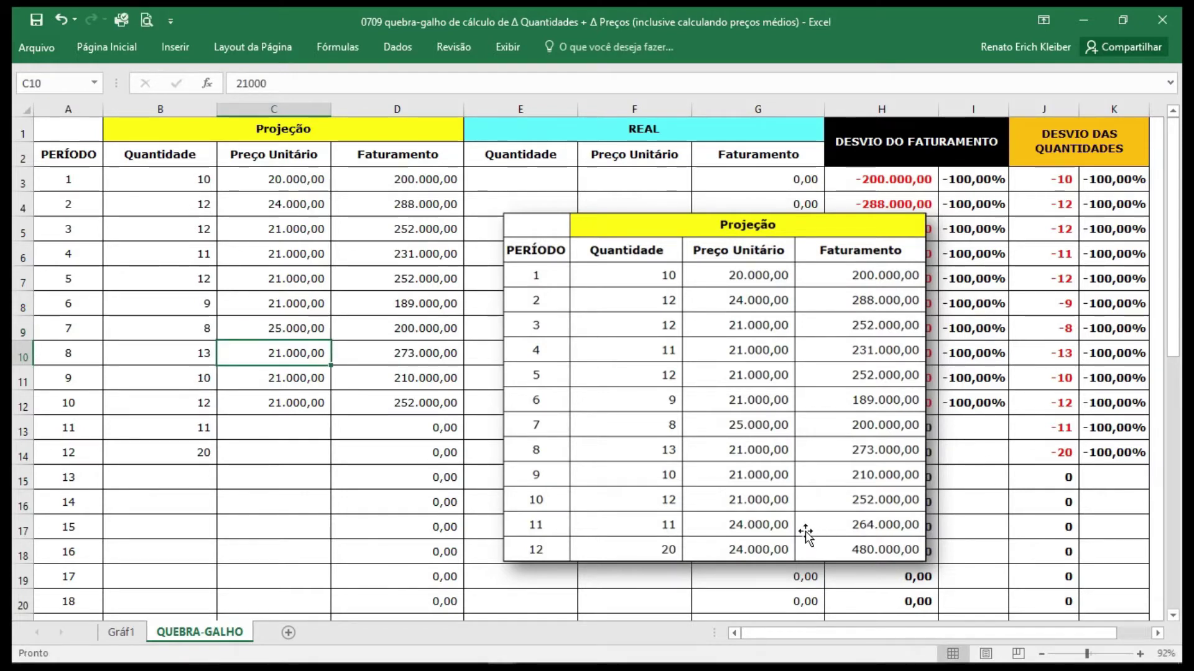
Step: Enter a projected unit price of 24000 for periods 11 and 12 in cells C13 and C14
click(305, 433)
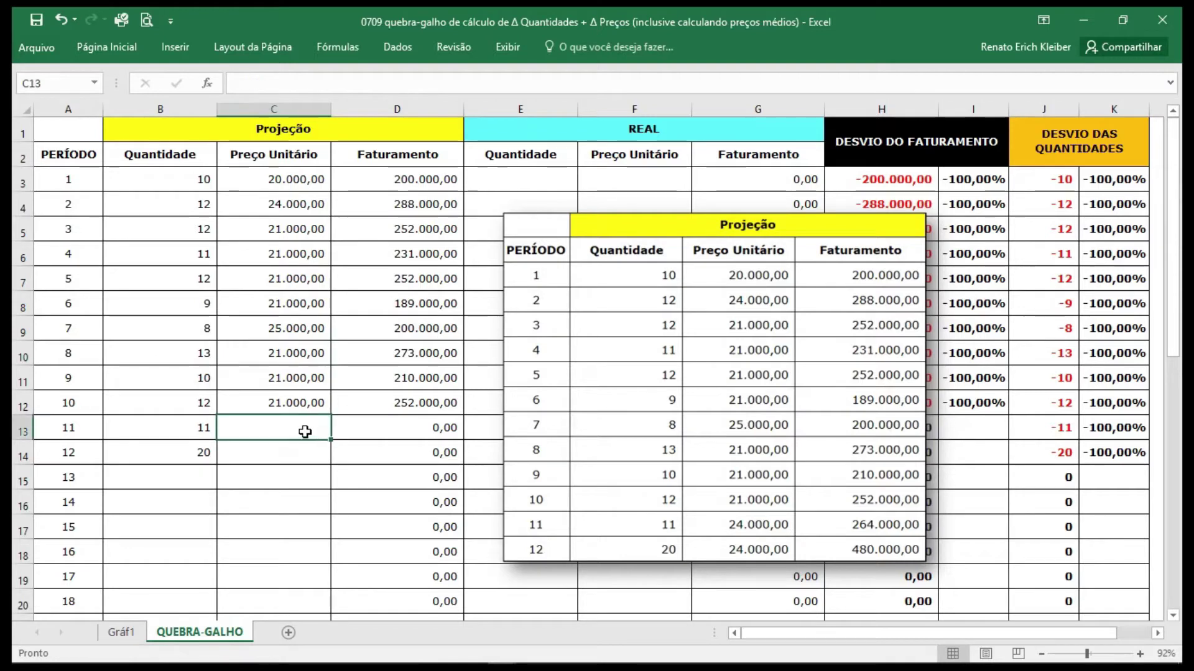
text(24000)
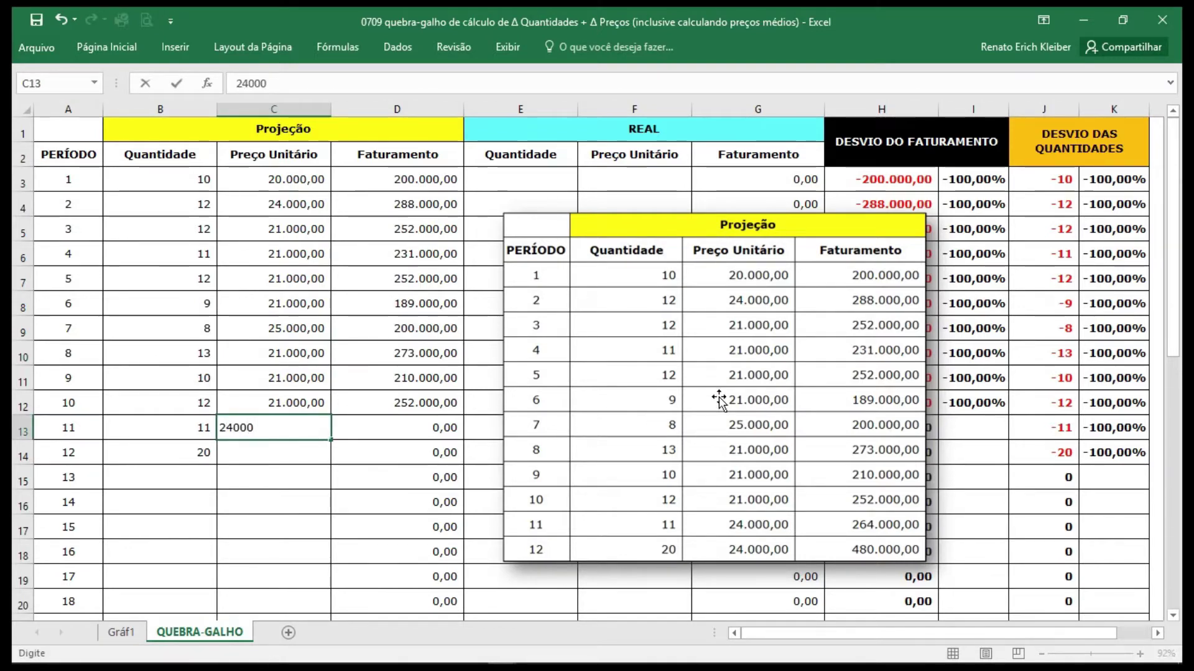
key(Return)
text(24.000)
key(Return)
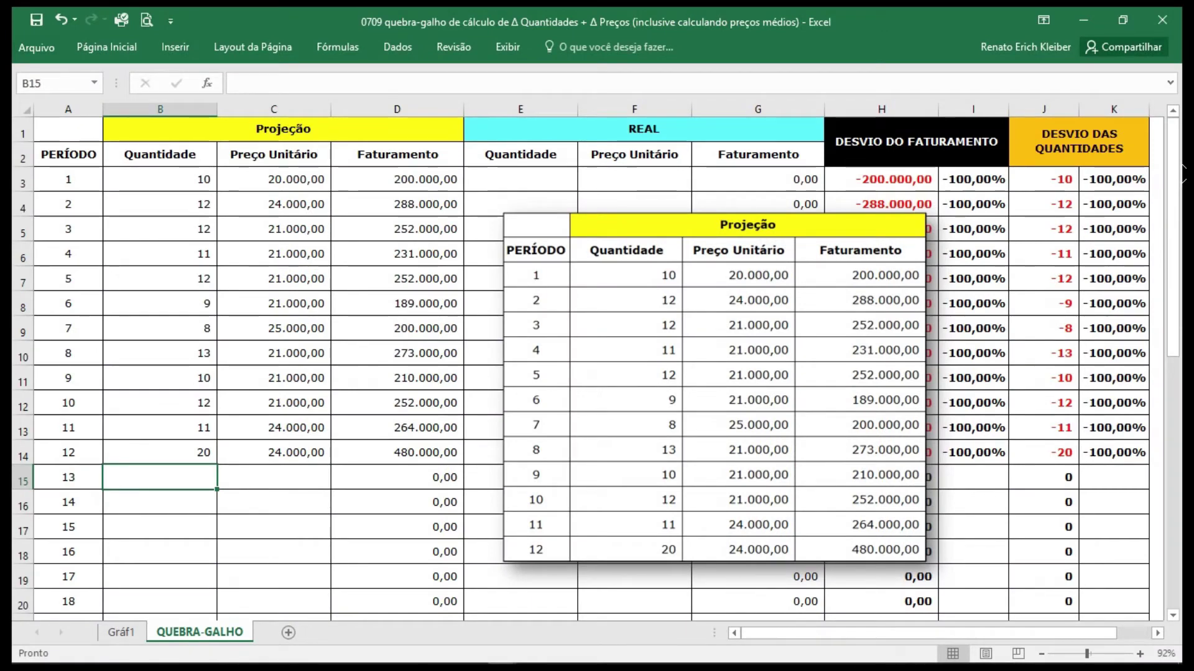
Step: Add the period 13 projection in row 15 with quantity 4 and unit price 12000
text(4)
key(Tab)
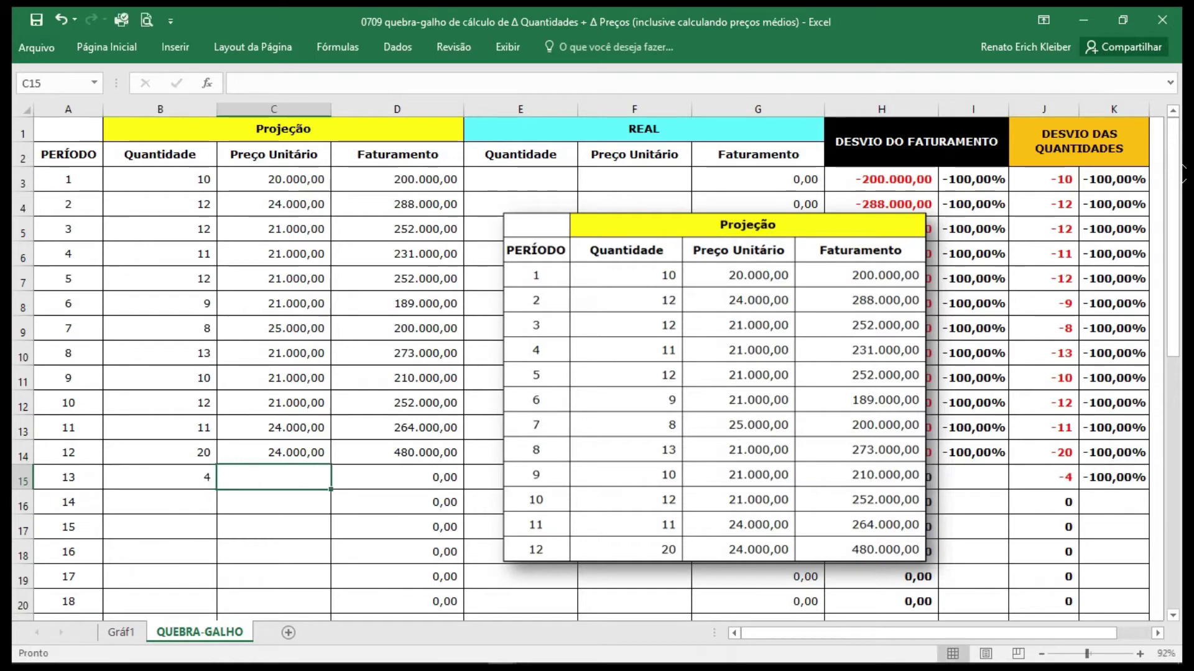
text(12000)
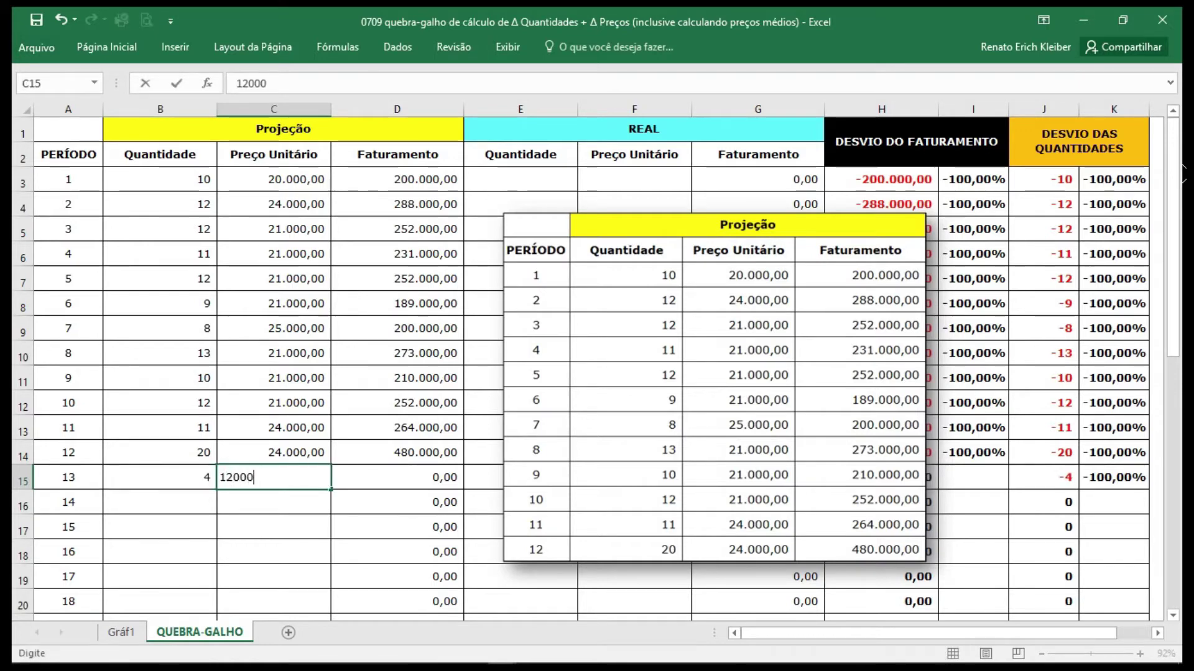
key(Return)
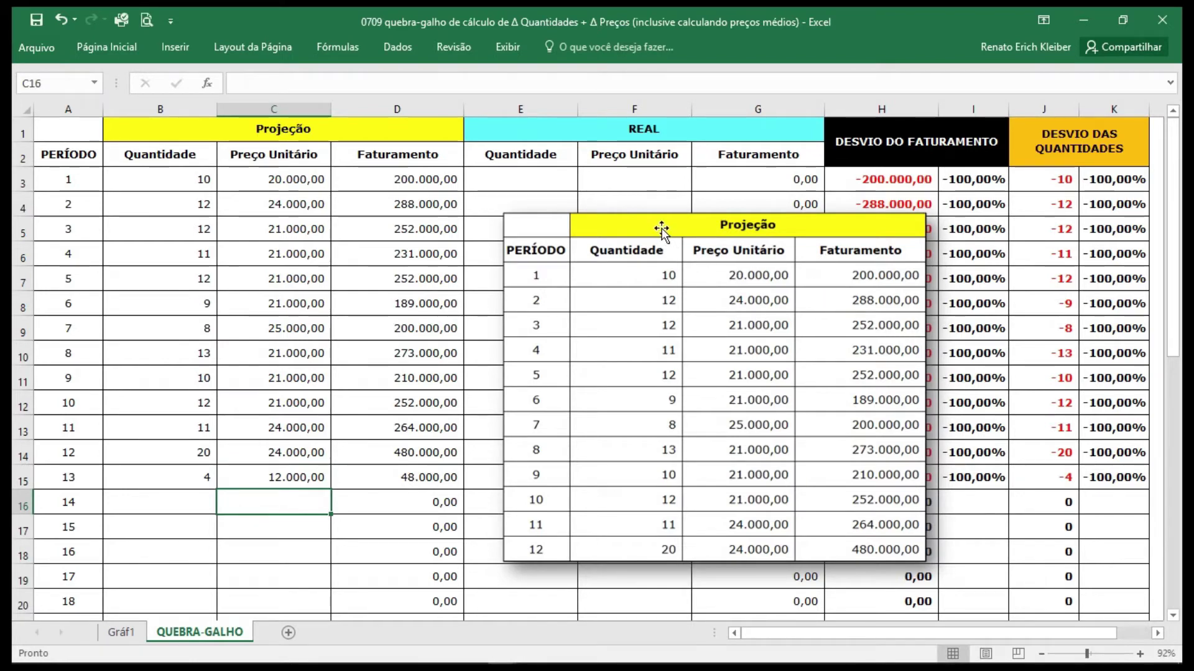
Step: Move the floating Projeção reference image off the table area and select the period 1 projected unit price in C3
click(708, 228)
mouse_move(708, 227)
mouse_down()
mouse_move(668, 225)
mouse_move(666, 259)
mouse_move(716, 209)
mouse_move(720, 236)
mouse_up()
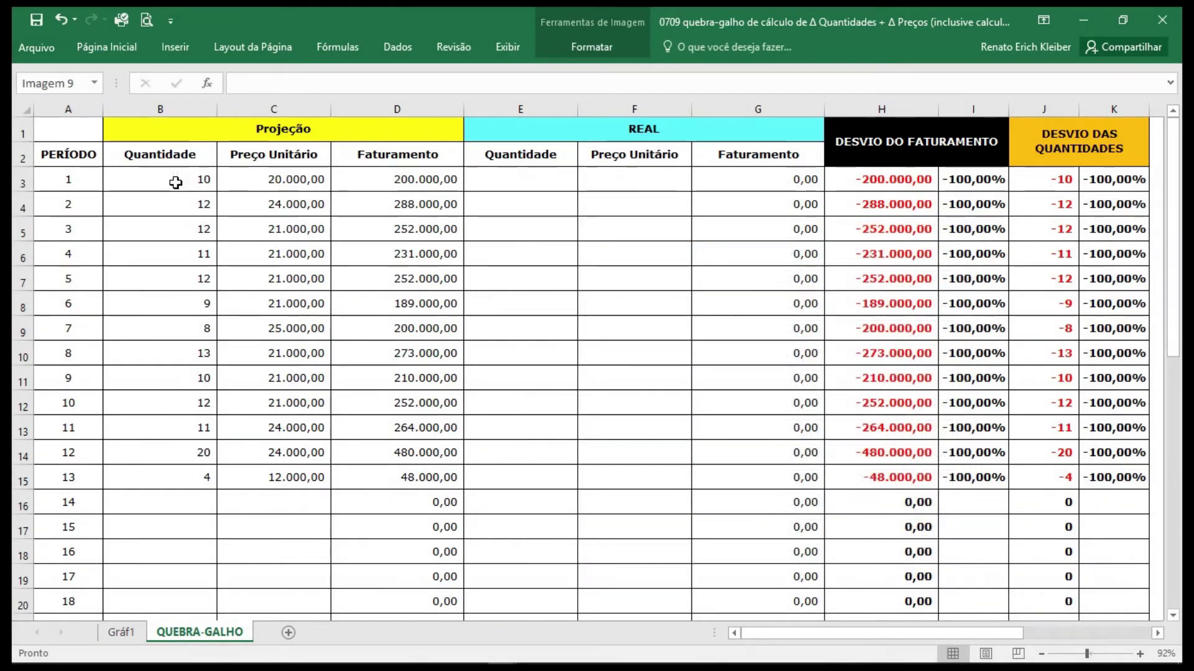
click(175, 183)
click(278, 176)
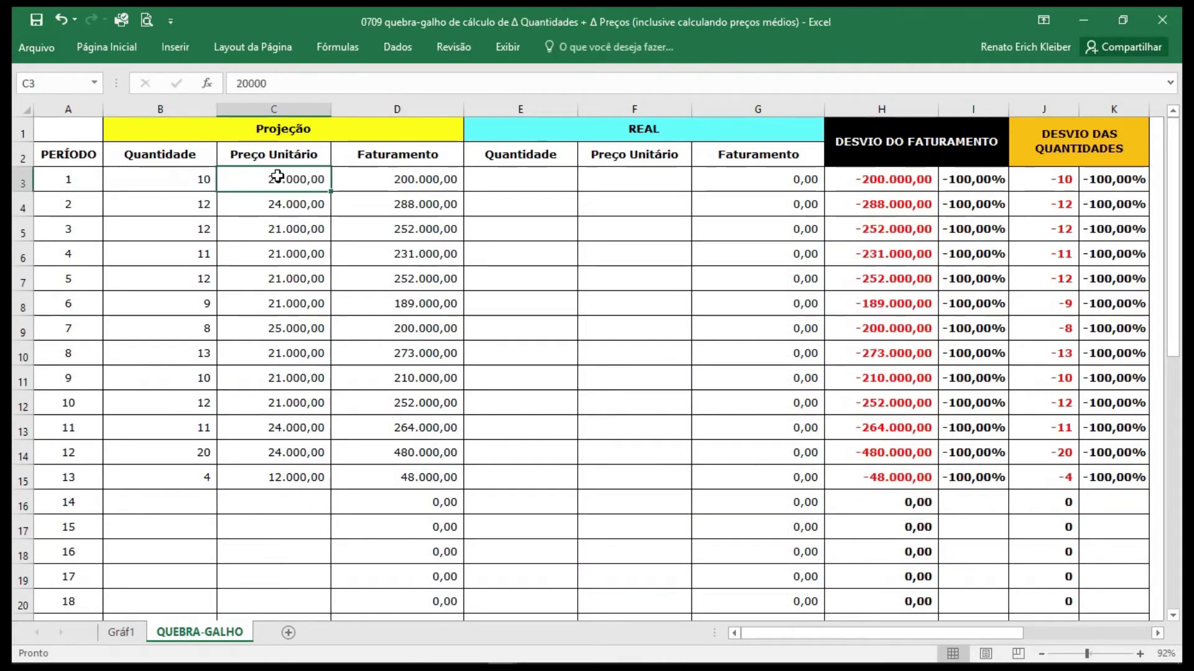
Step: Examine the period 1 projected revenue formula, the period list down to 24 and the projected quantity in B3
click(386, 181)
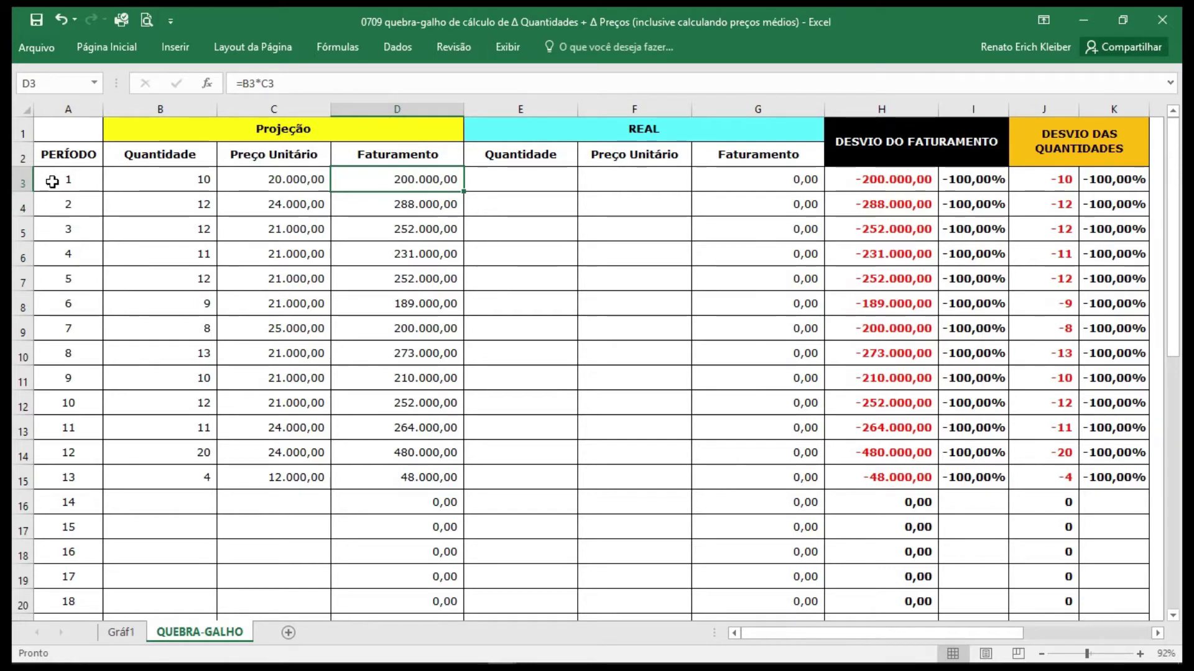
drag(56, 158, 65, 441)
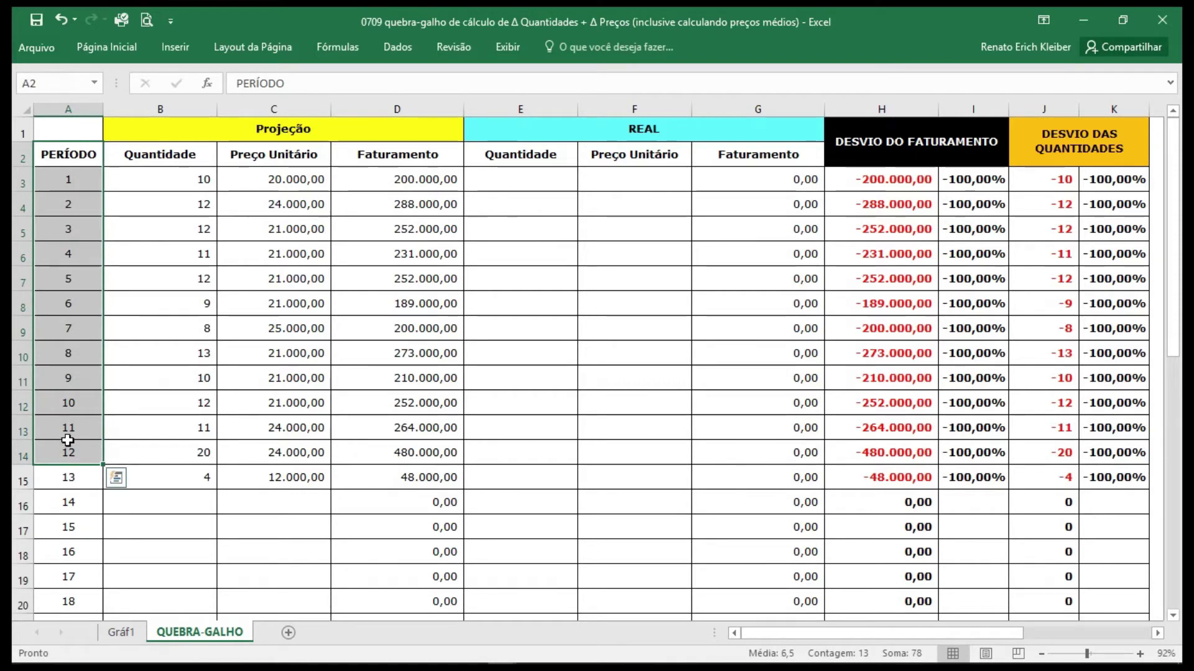
scroll(126, 413, down, 3)
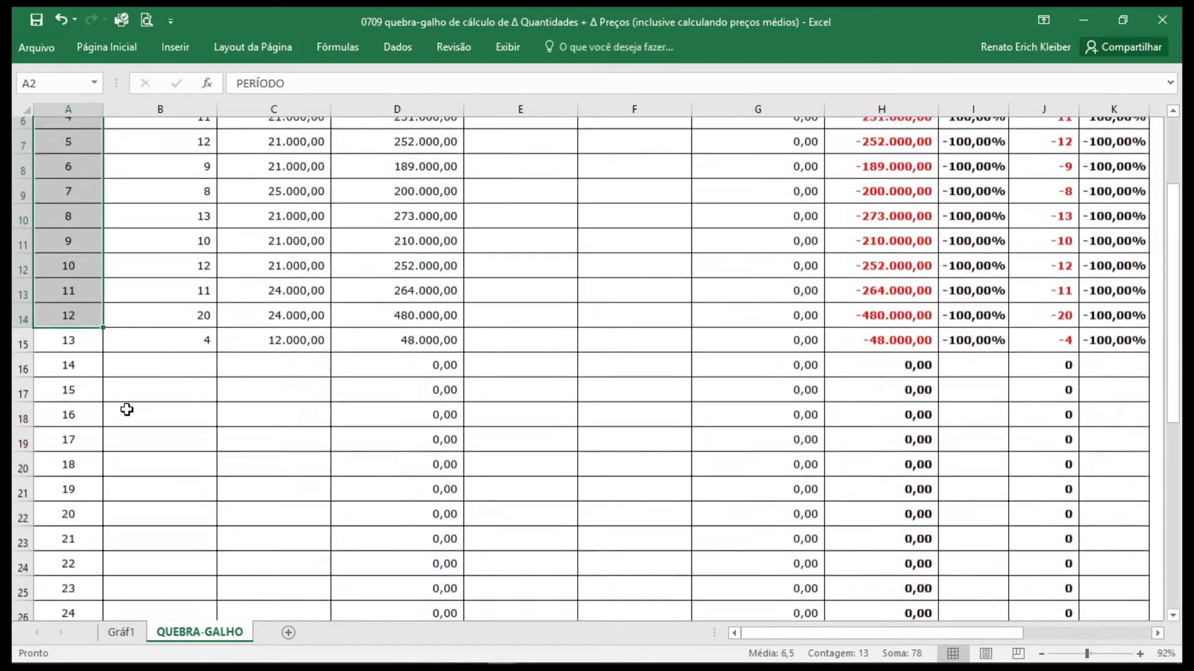
click(70, 524)
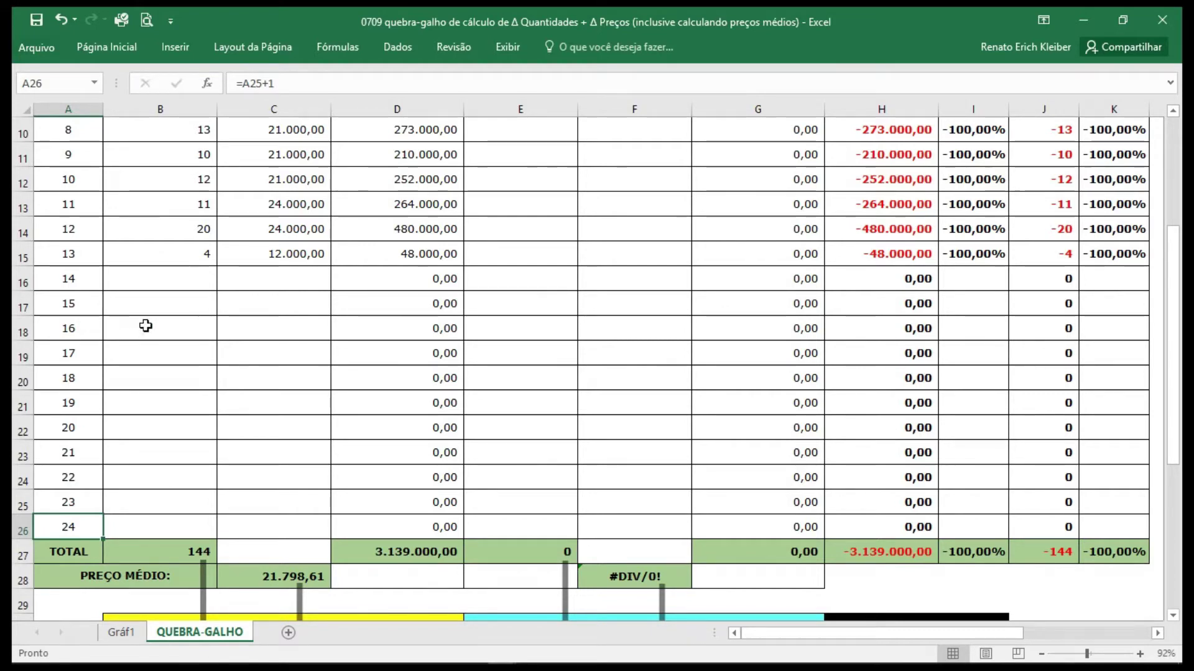
scroll(147, 328, up, 3)
click(190, 184)
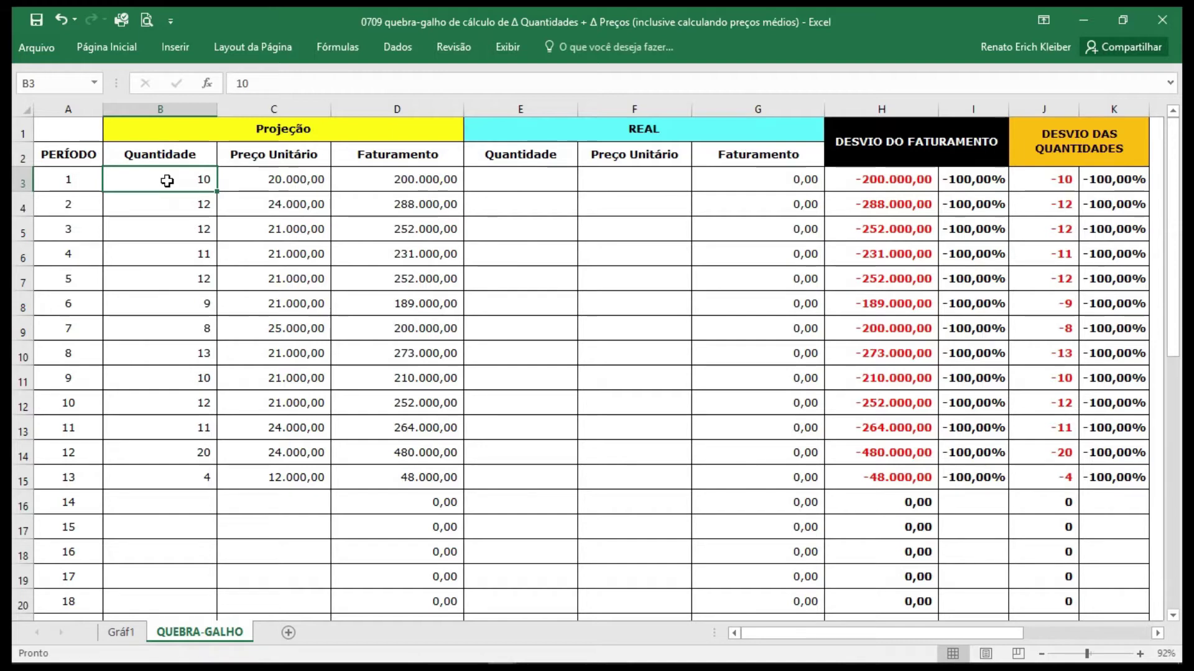
Step: Review the period 1 row, the REAL columns E to G and the DESVIO DO FATURAMENTO heading
click(676, 187)
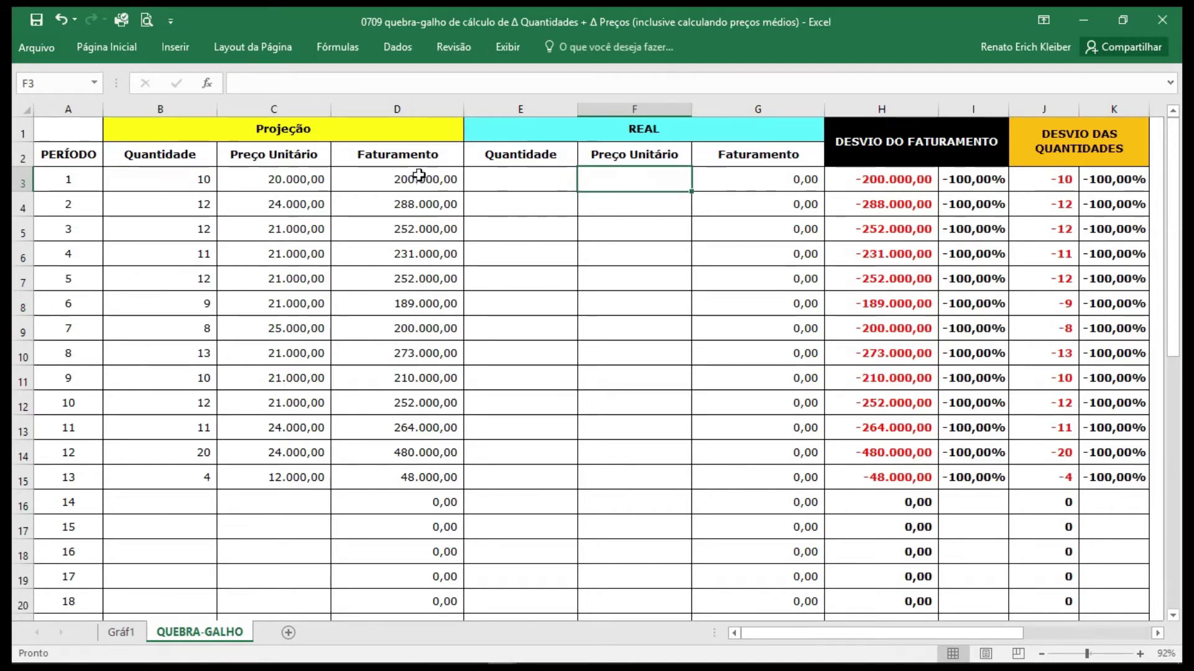
click(277, 180)
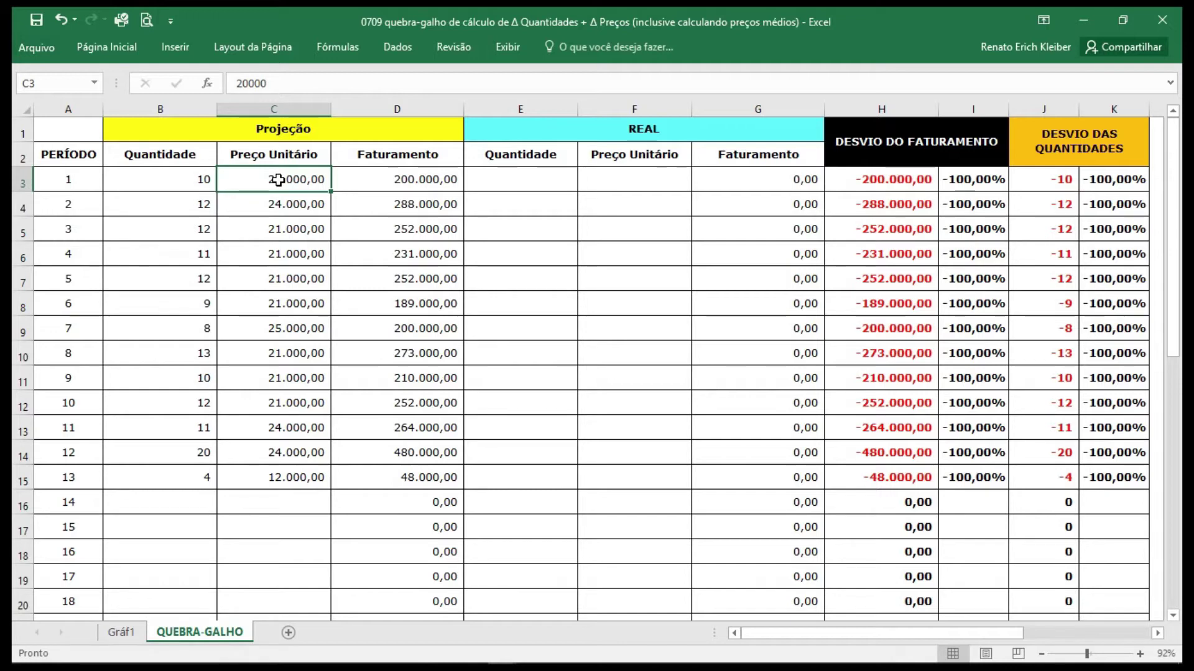
click(171, 179)
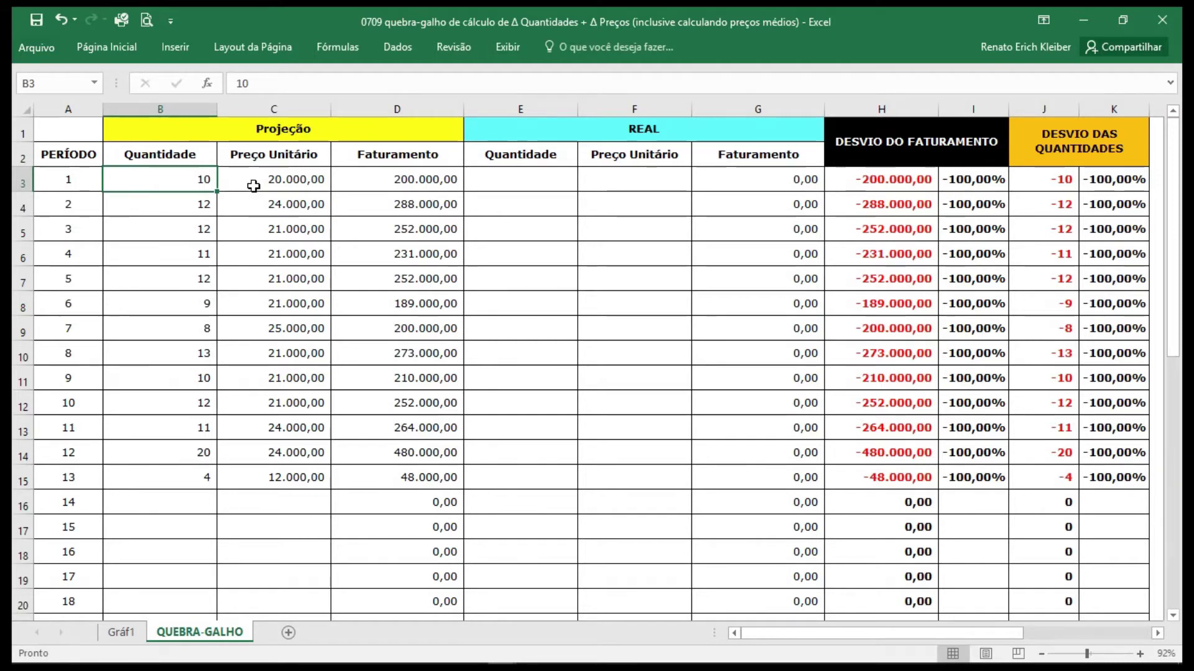
click(15, 180)
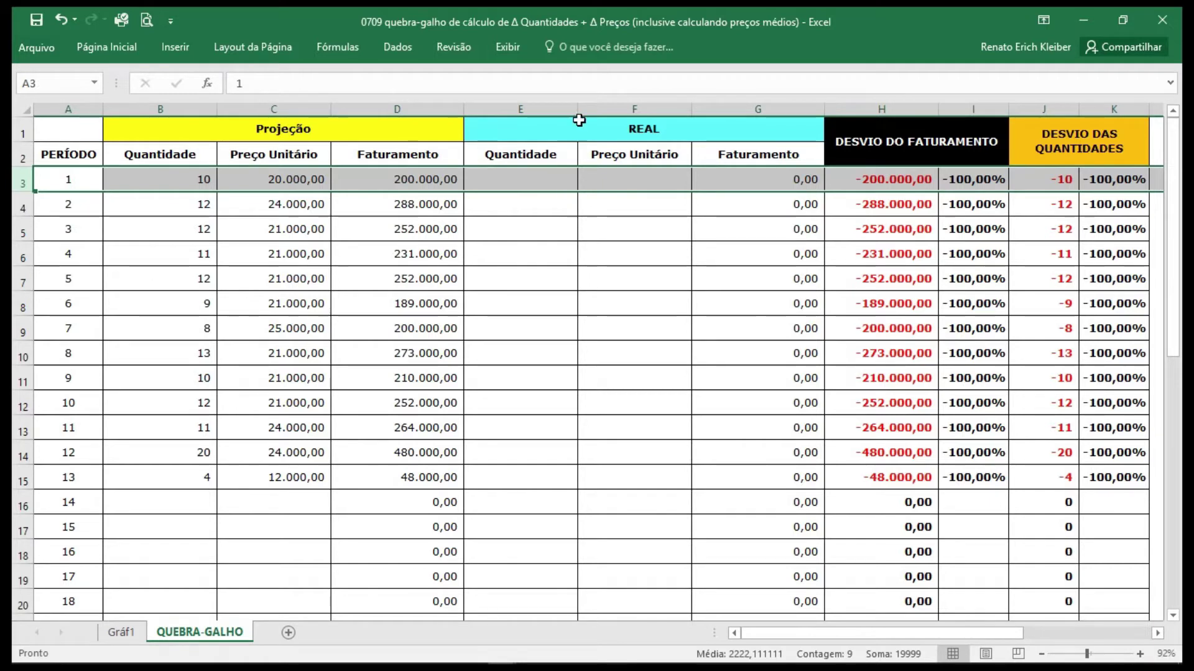
click(518, 111)
drag(518, 111, 721, 107)
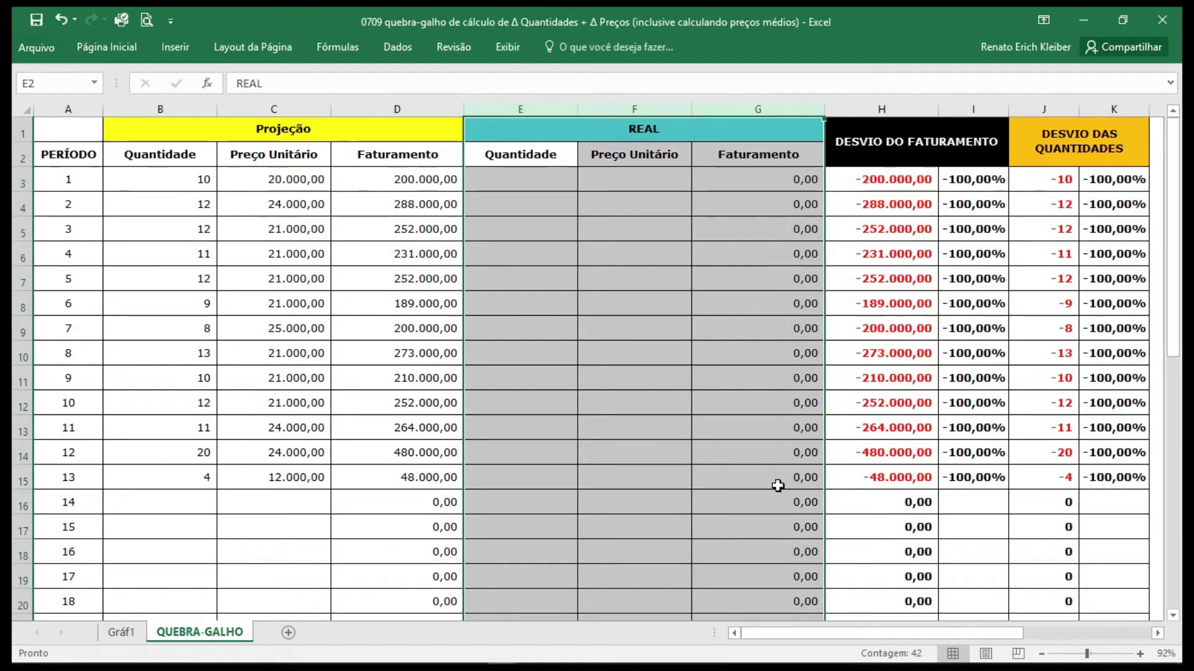
click(873, 303)
click(839, 141)
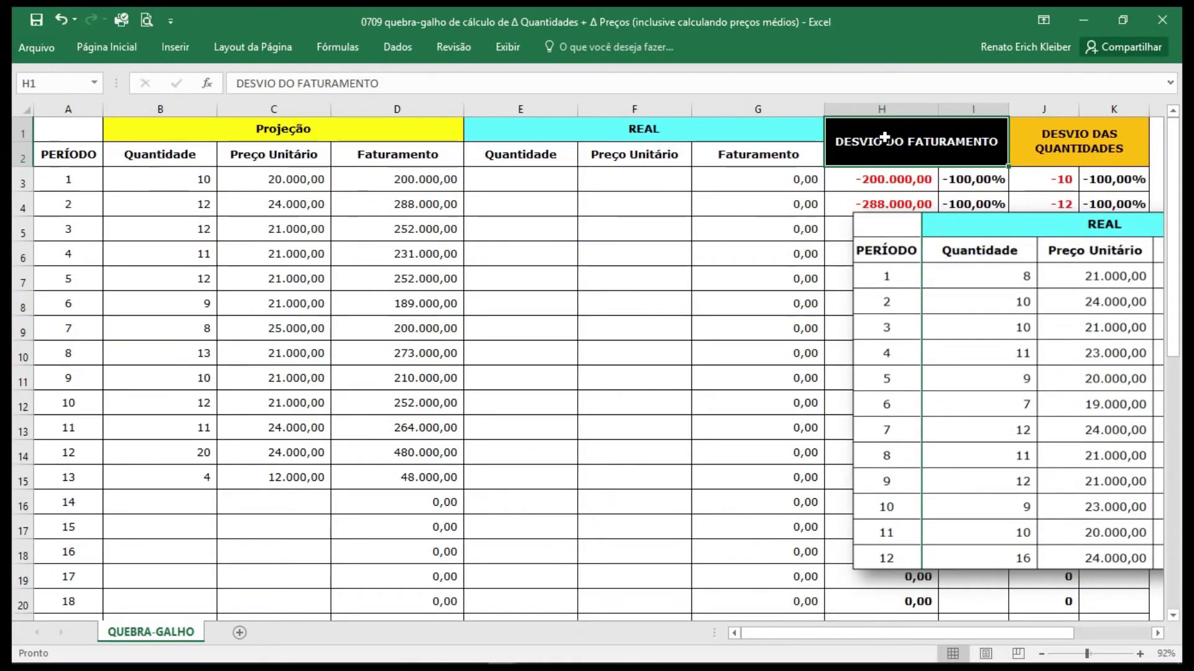
Step: Reposition the floating REAL reference image and enter the real quantities 8, 10, 10 and 11 for periods 1 to 4 in E3:E6
drag(993, 227, 971, 206)
click(510, 176)
text(8)
key(Return)
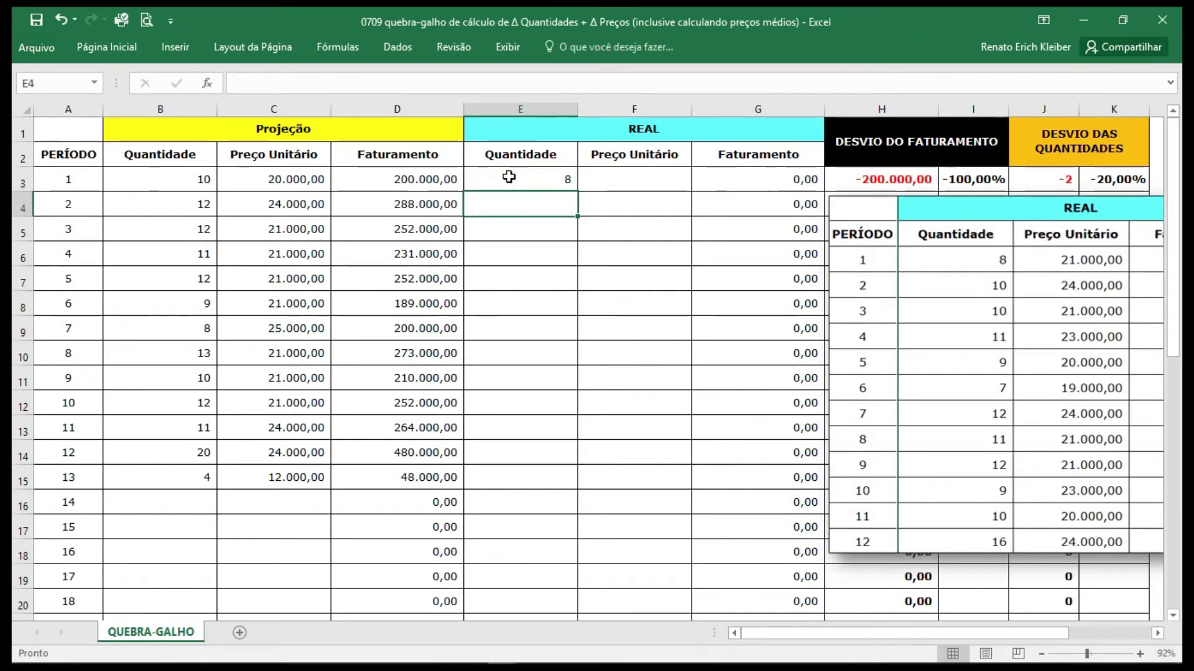
text(10)
key(Return)
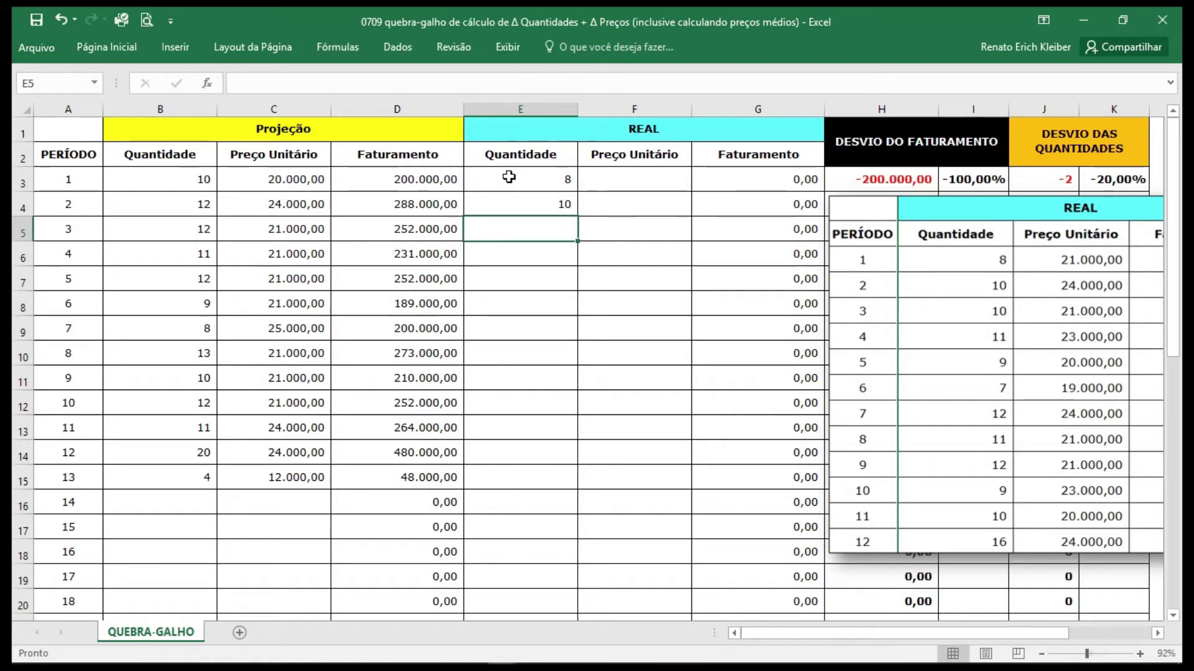
text(10)
key(Return)
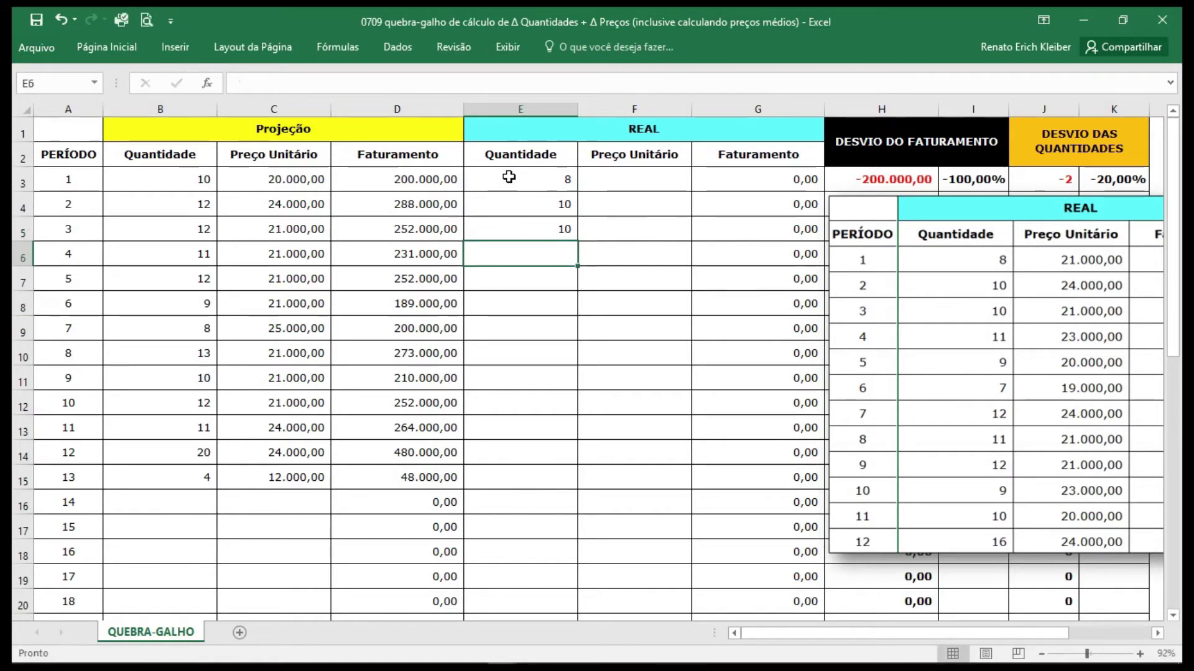
text(11)
key(Return)
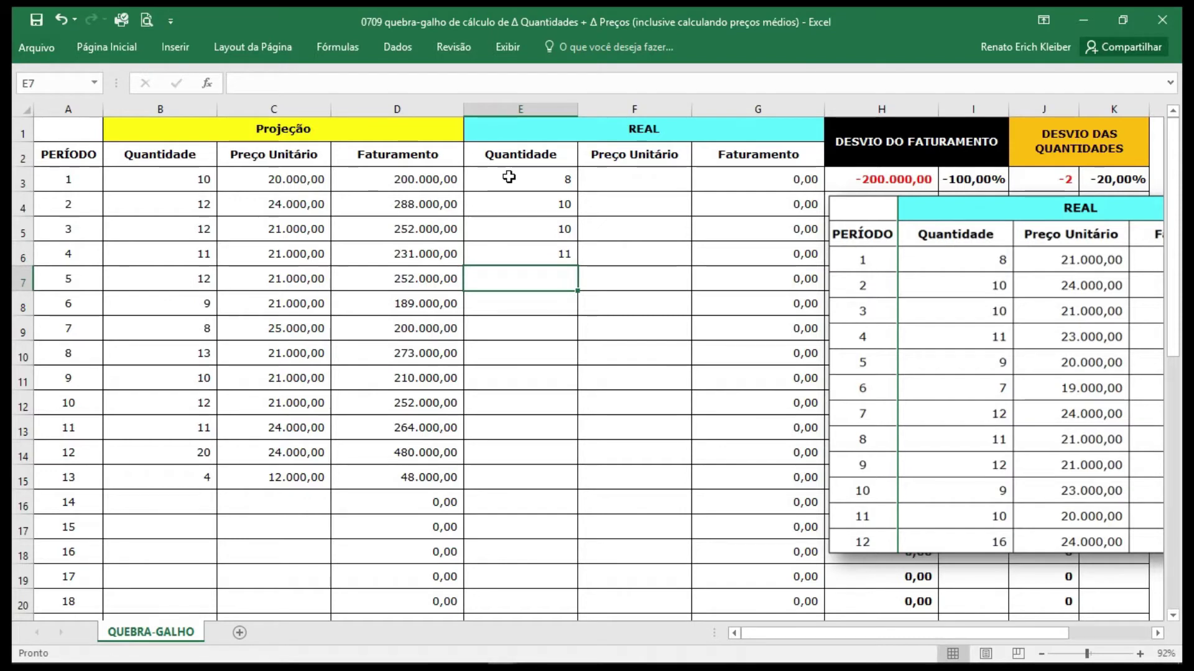
Step: Enter the real quantities 9, 7, 12 and 11 for periods 5 to 8 in E7:E10
text(9)
key(Return)
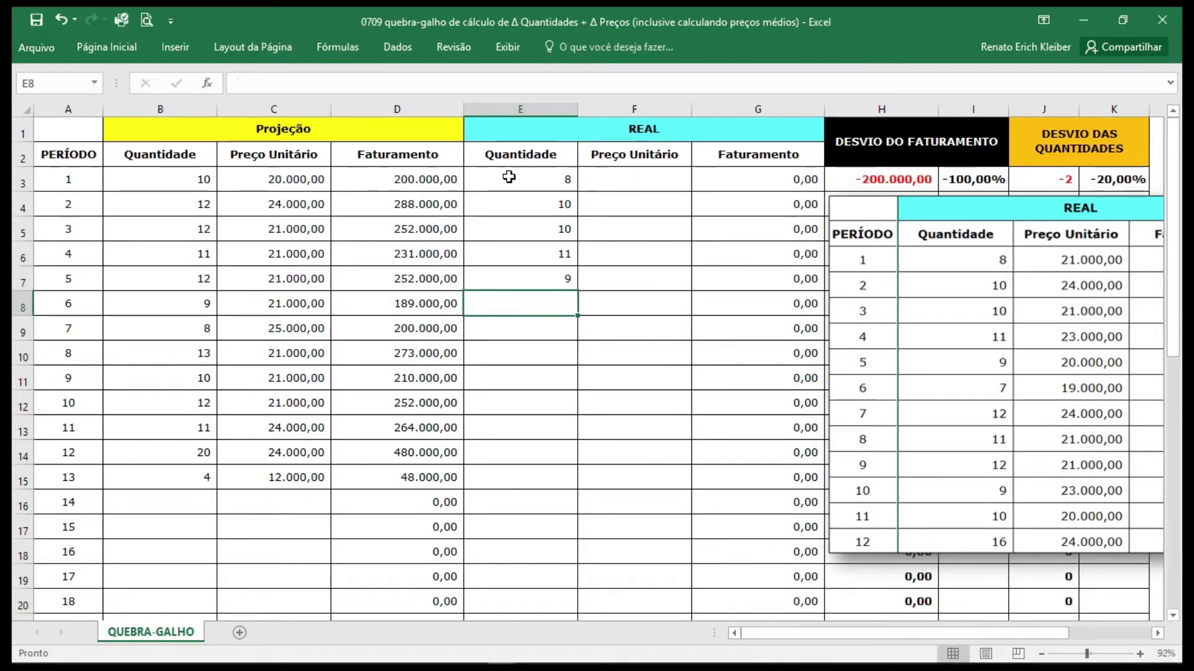
text(7)
key(Return)
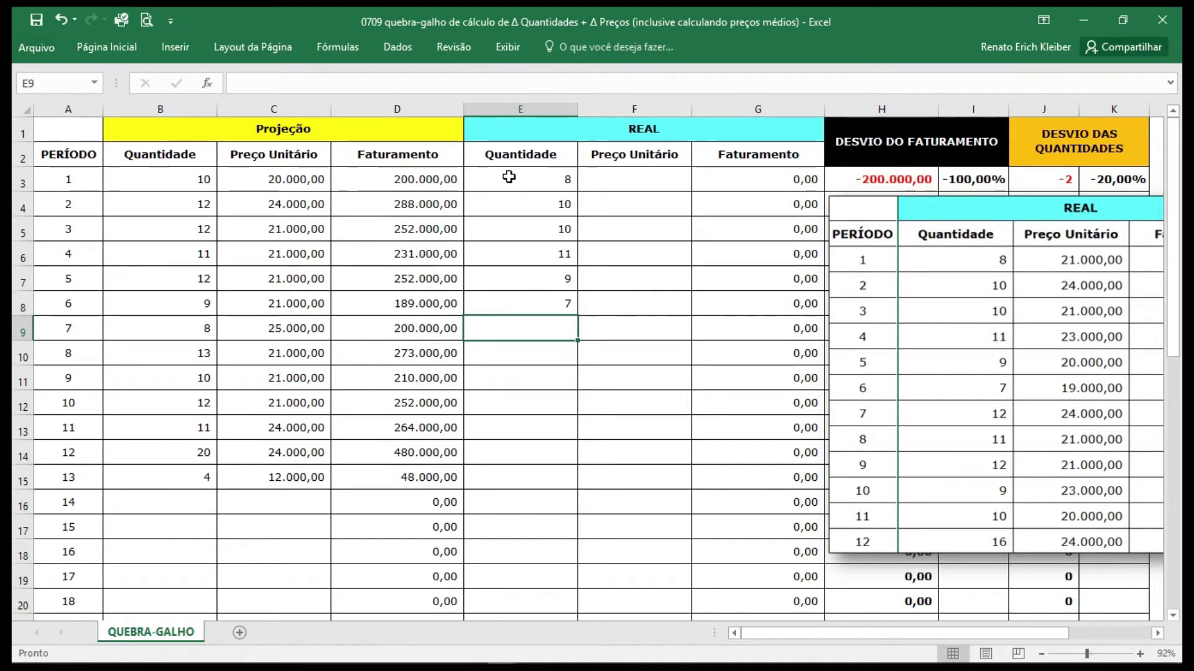
text(12)
key(Return)
text(11)
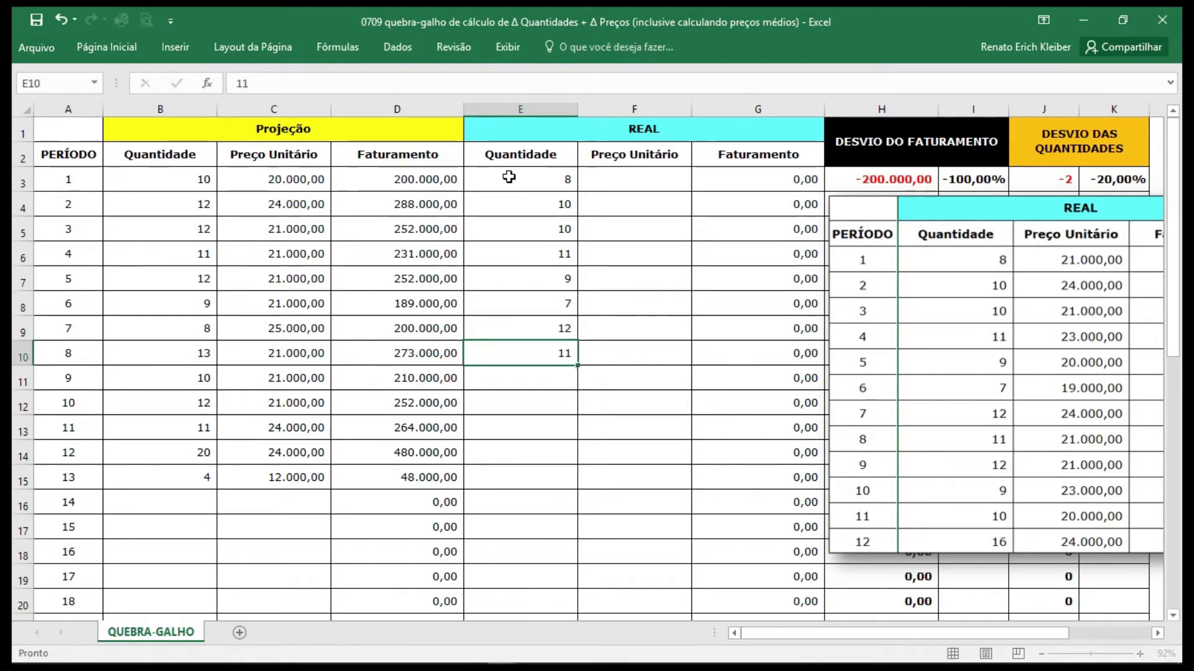
key(Return)
Step: Enter the real quantities 12, 9, 10 and 16 for periods 9 to 12 in E11:E14
text(12)
key(Return)
key(Return)
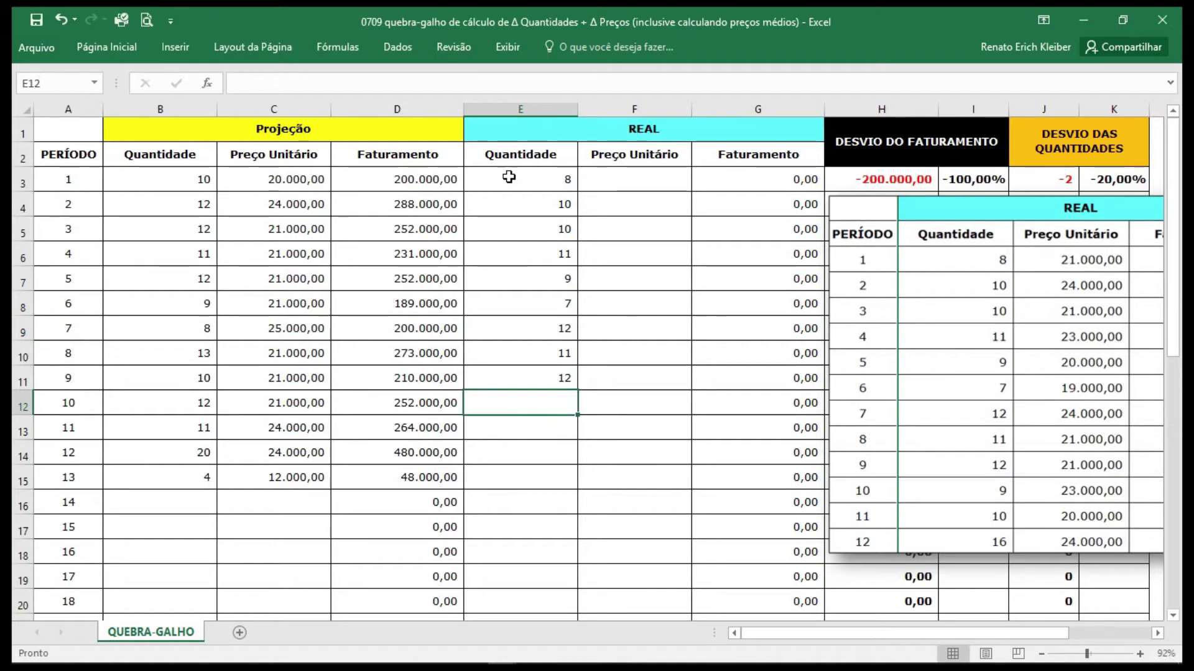
text(9)
key(Return)
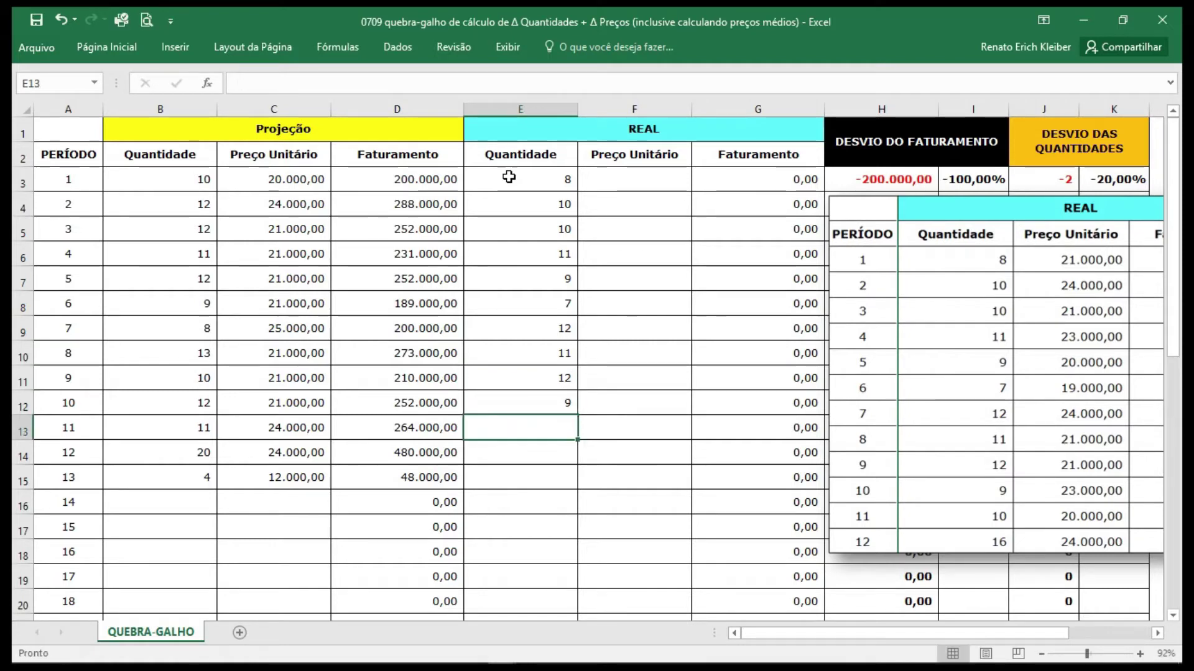
text(10)
key(Return)
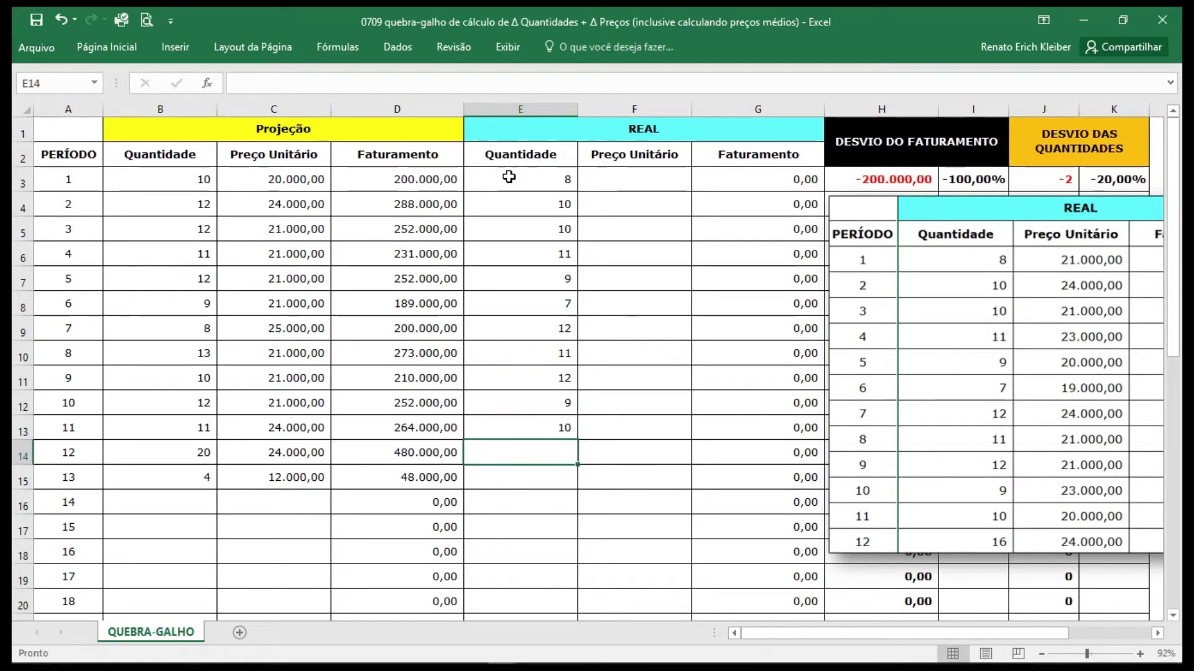
text(16)
key(Tab)
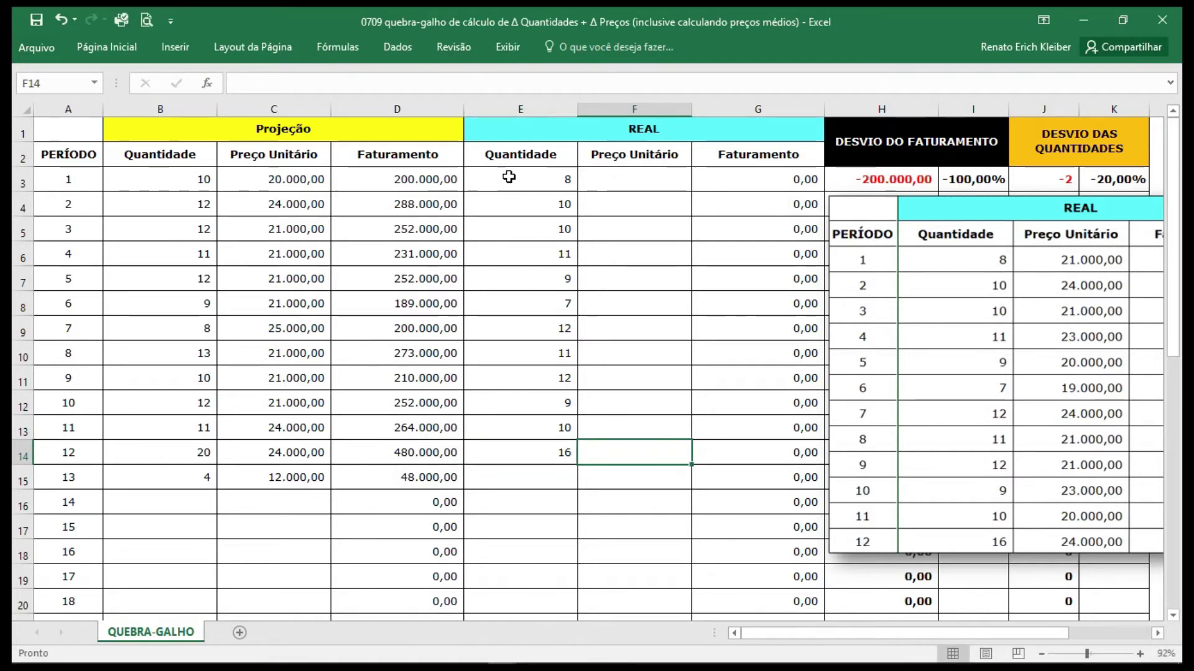
Step: Enter the real unit prices 21000 and 24000 for periods 1 and 2 in F3 and F4
key(Up)
key(Up)
key(Up)
key(Up)
key(Up)
key(Up)
key(Up)
key(Up)
key(Up)
key(Up)
key(Up)
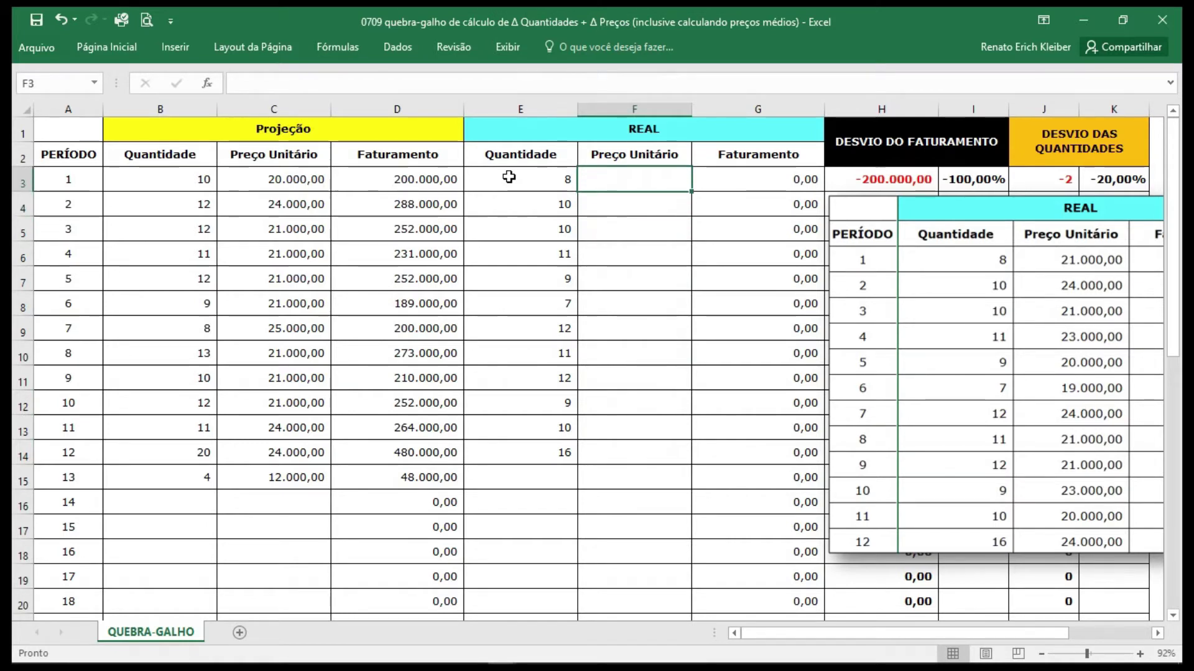
text(21)
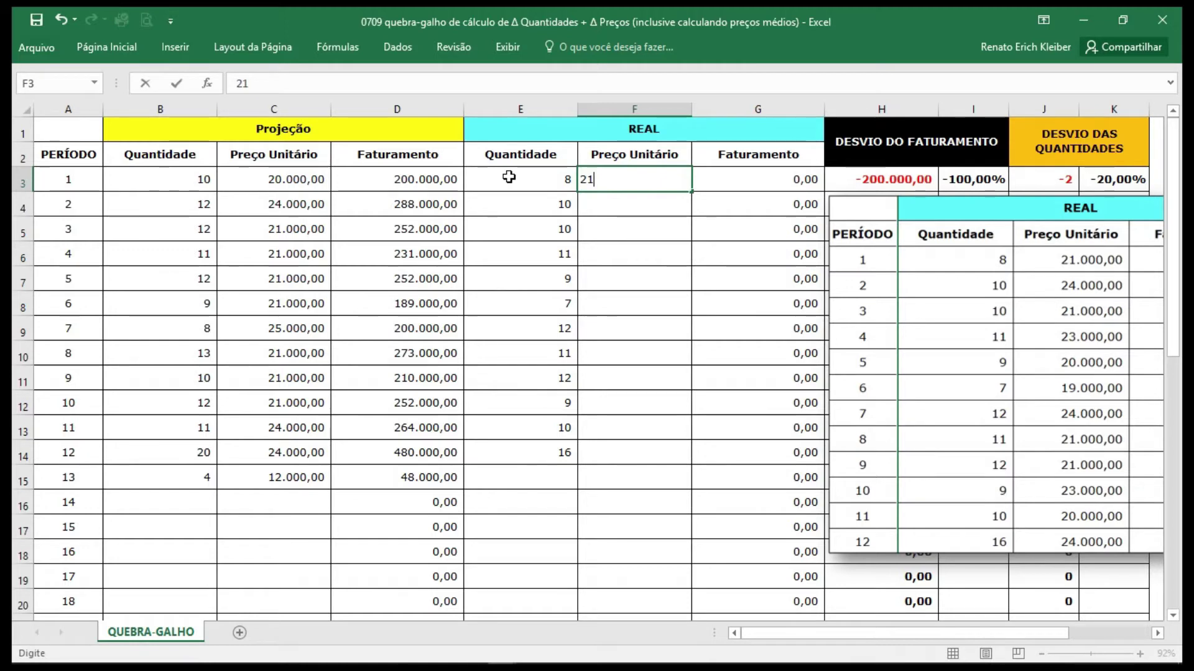
text(000)
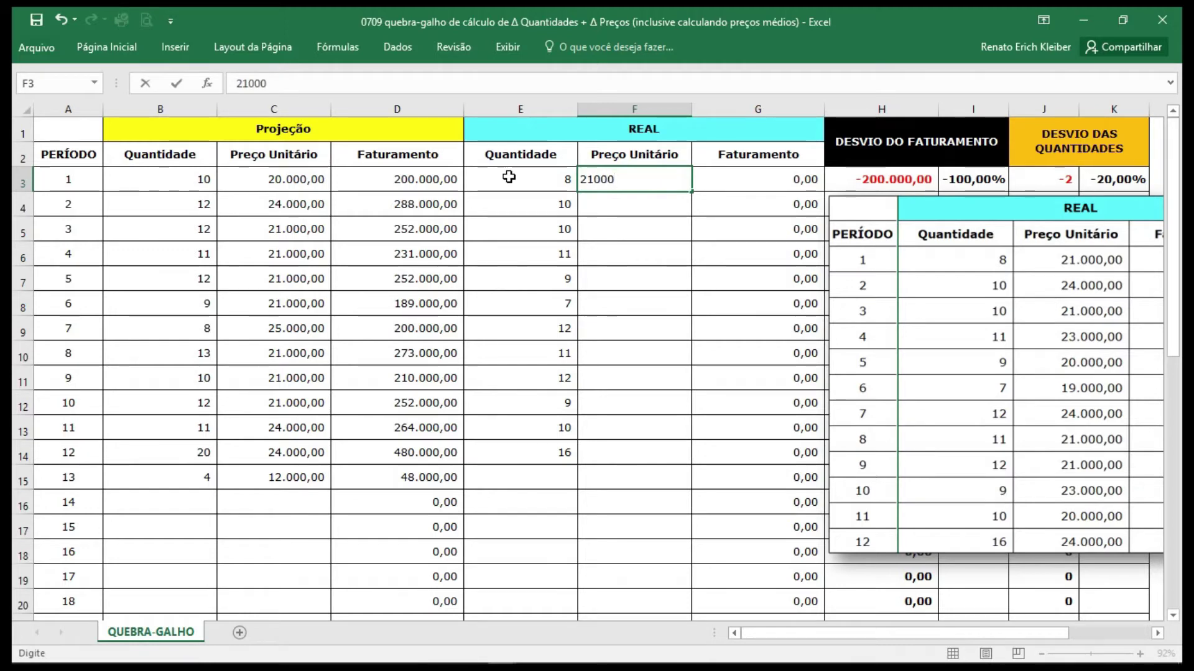
key(ctrl+Return)
key(Return)
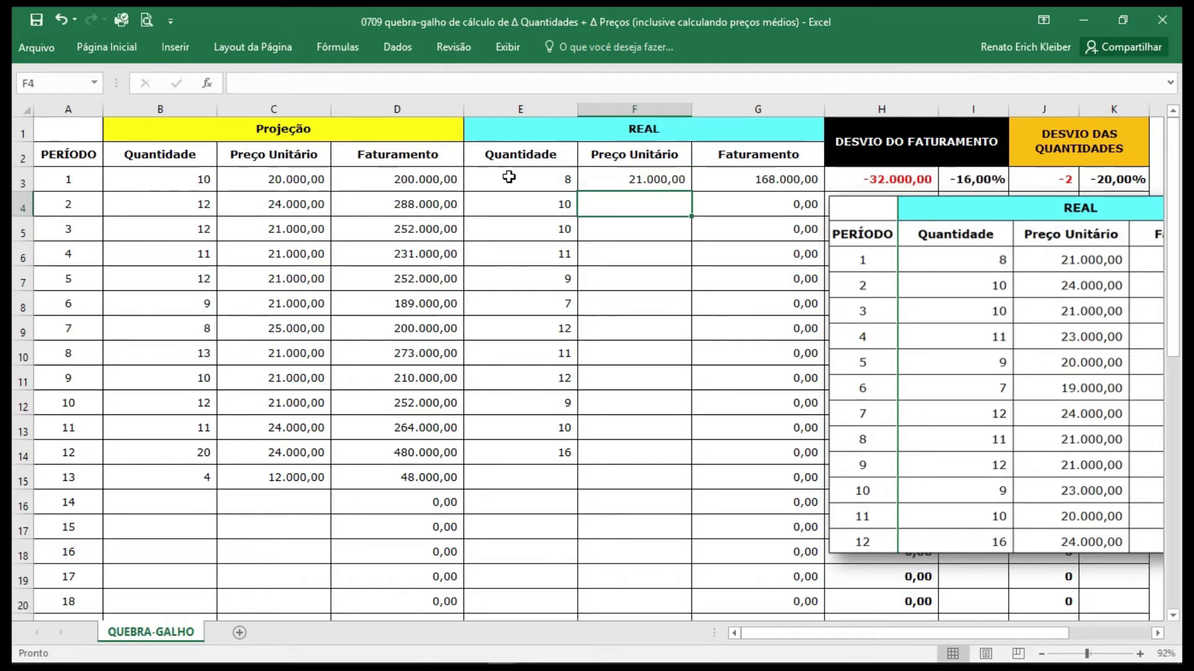
text(24000)
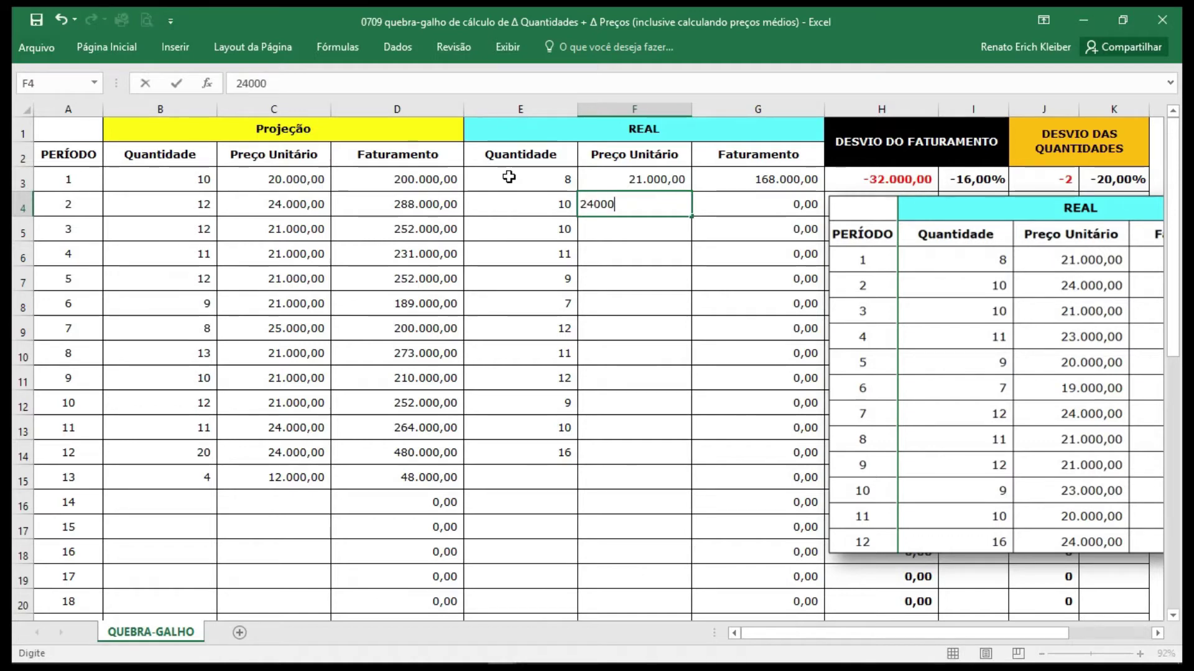
key(Return)
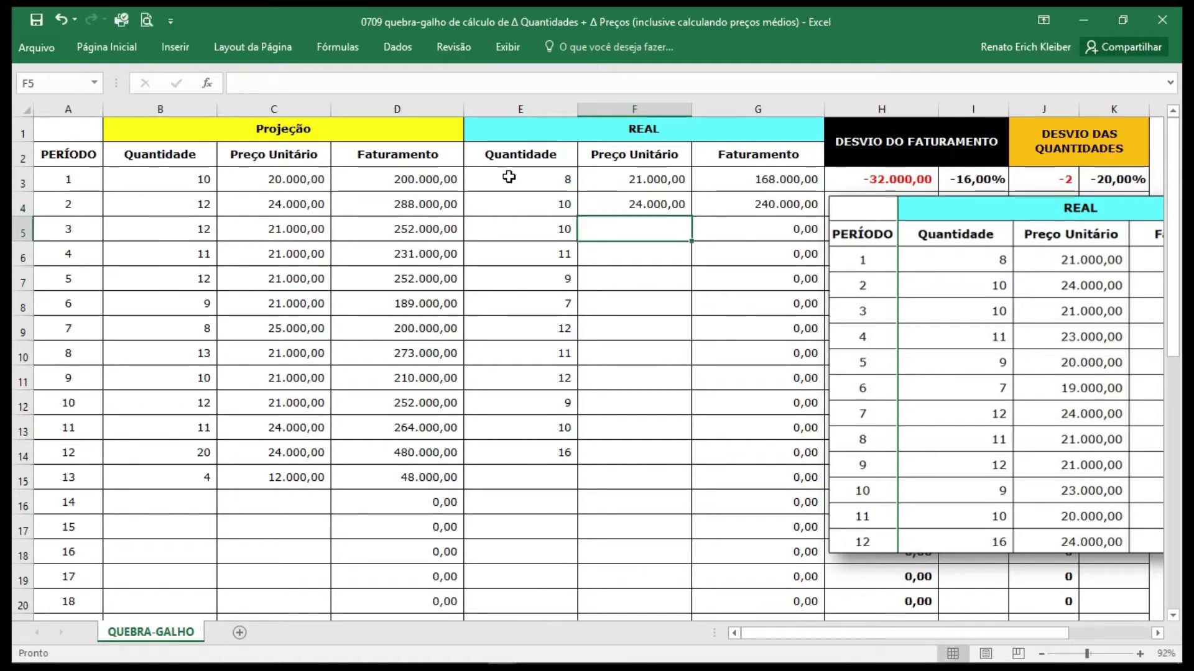
Step: Enter the real unit prices 21000, 23000 and 20000 for periods 3 to 5 in F5:F7
text(21000)
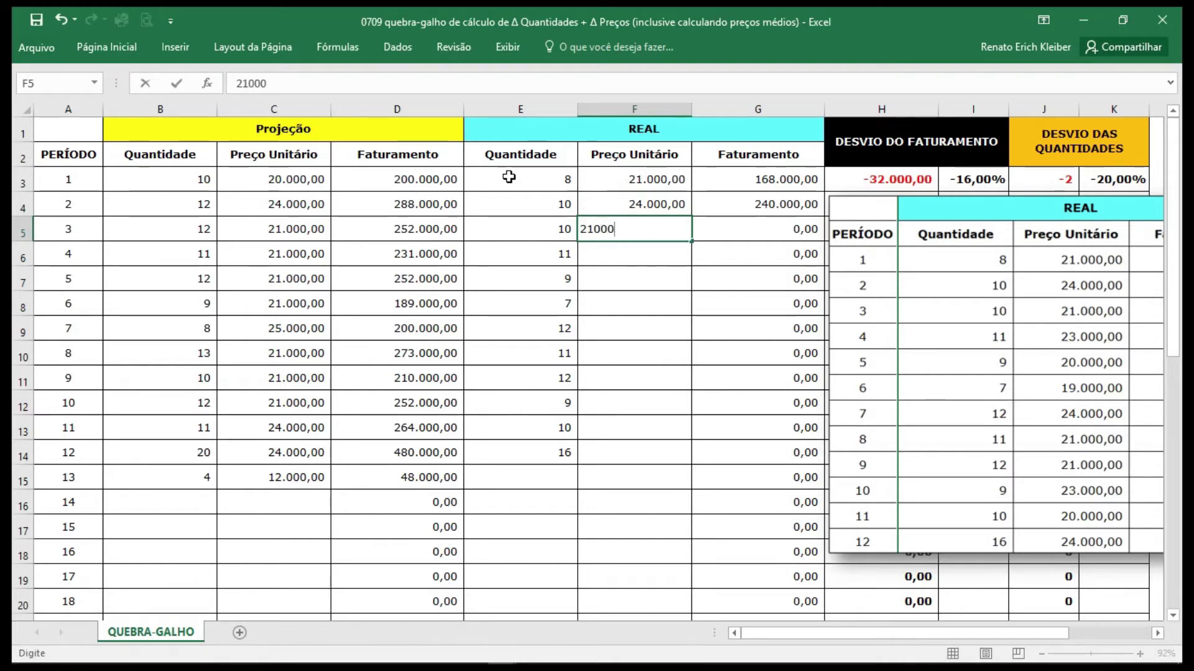
key(Return)
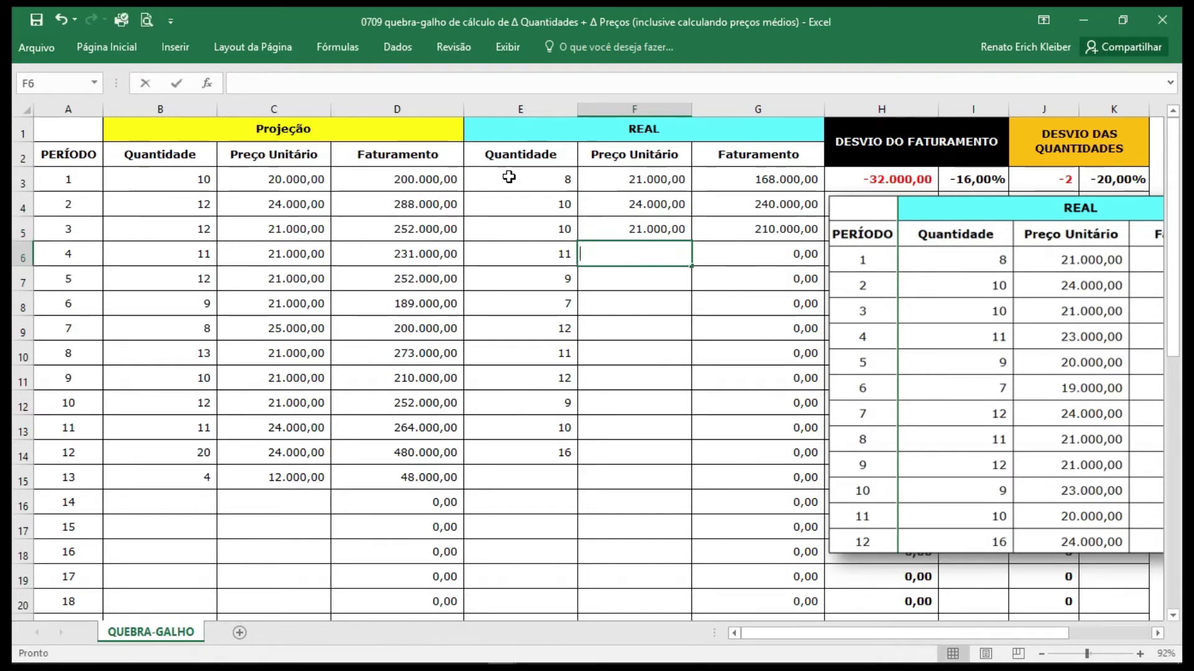
text(23000)
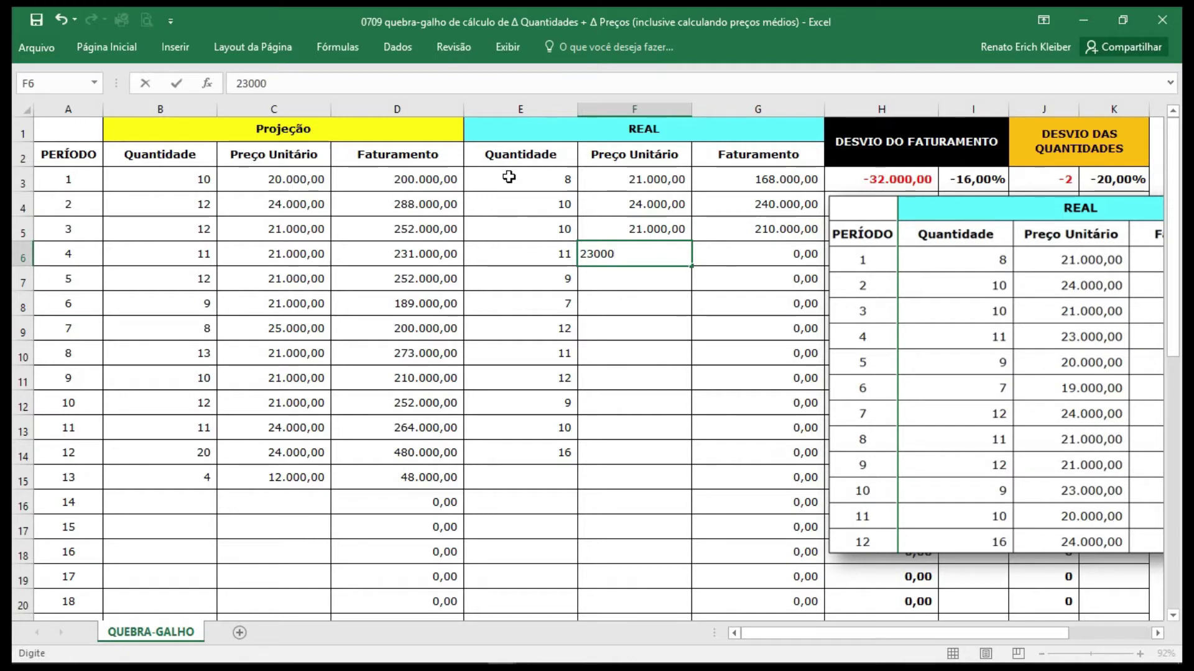
key(Return)
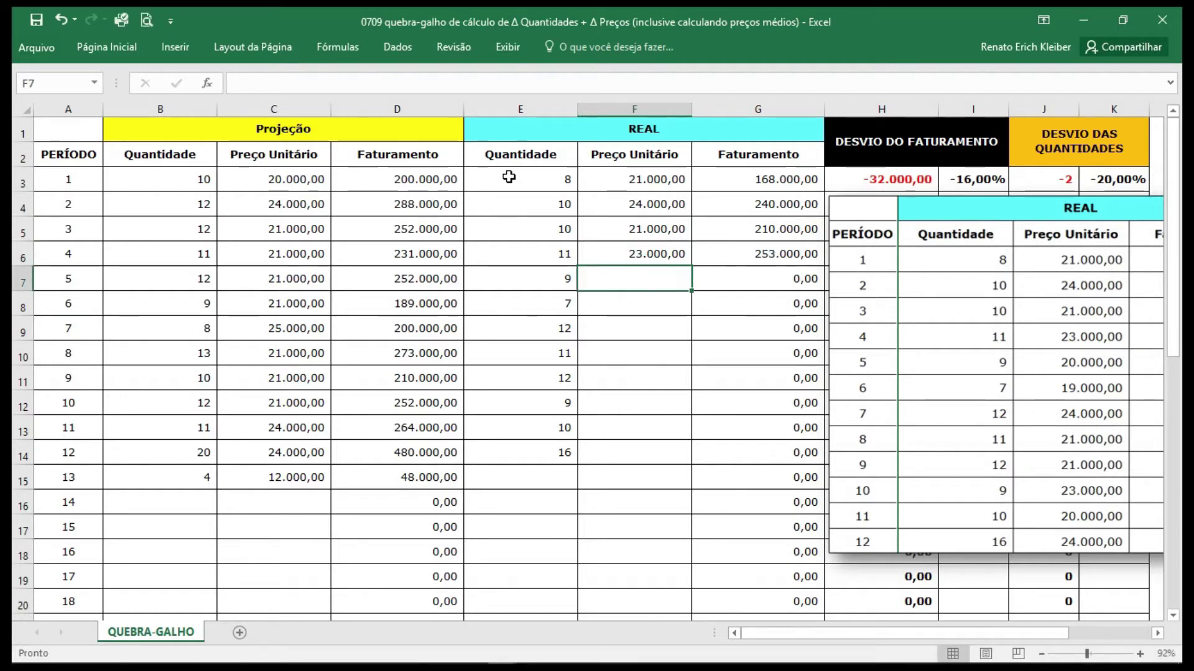
text(2)
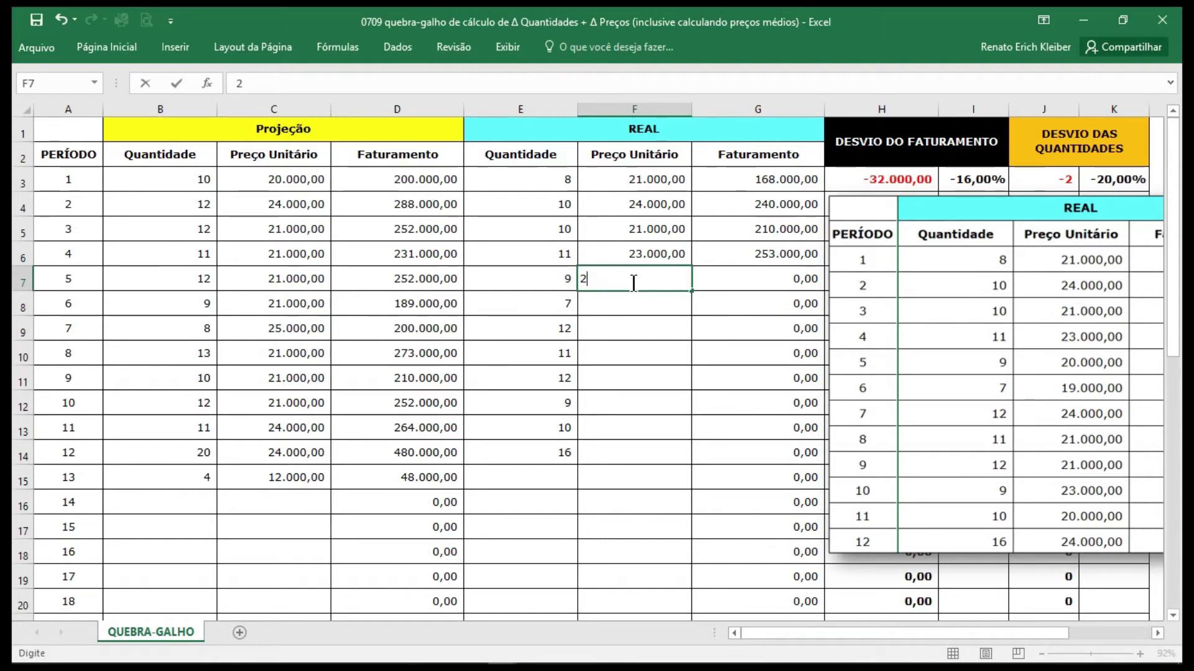
text(0.)
text(0000)
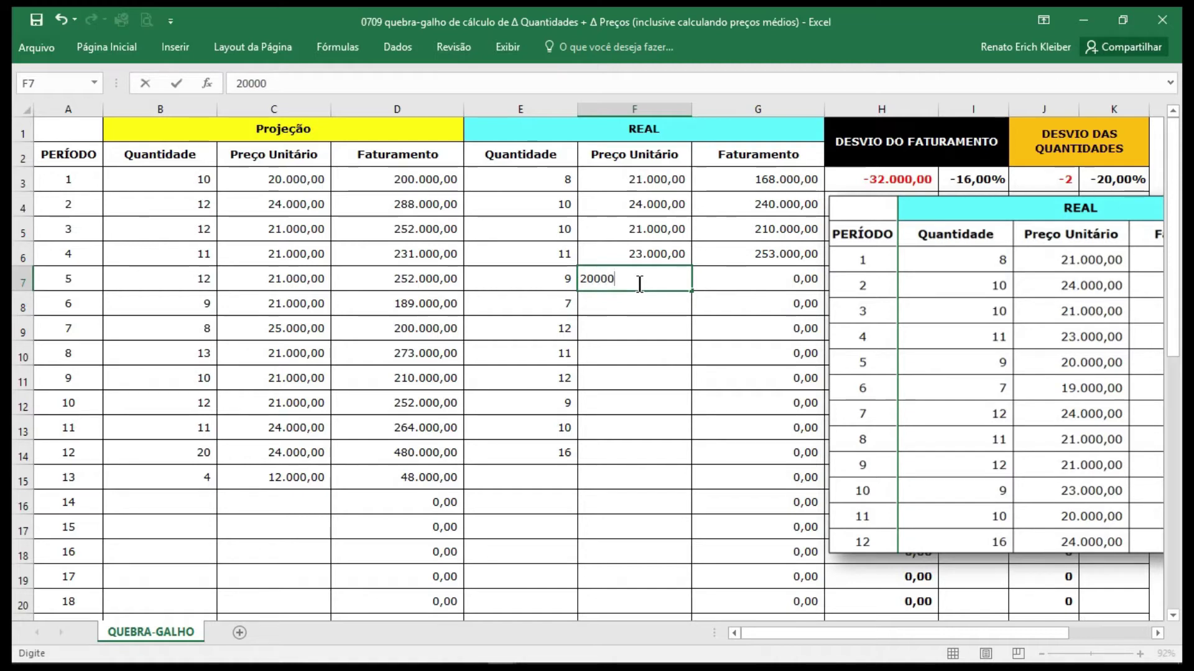
key(Return)
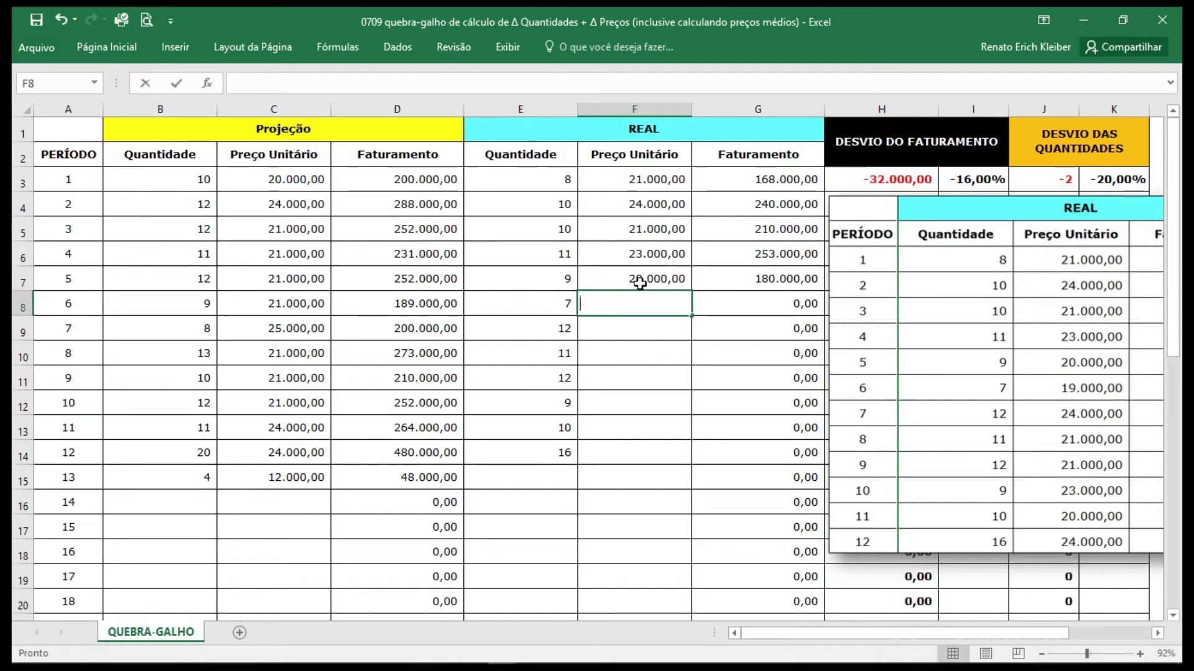
Step: Enter the real unit prices 19000 and 24000 for periods 6 and 7 in F8 and F9
text(19.)
text(000)
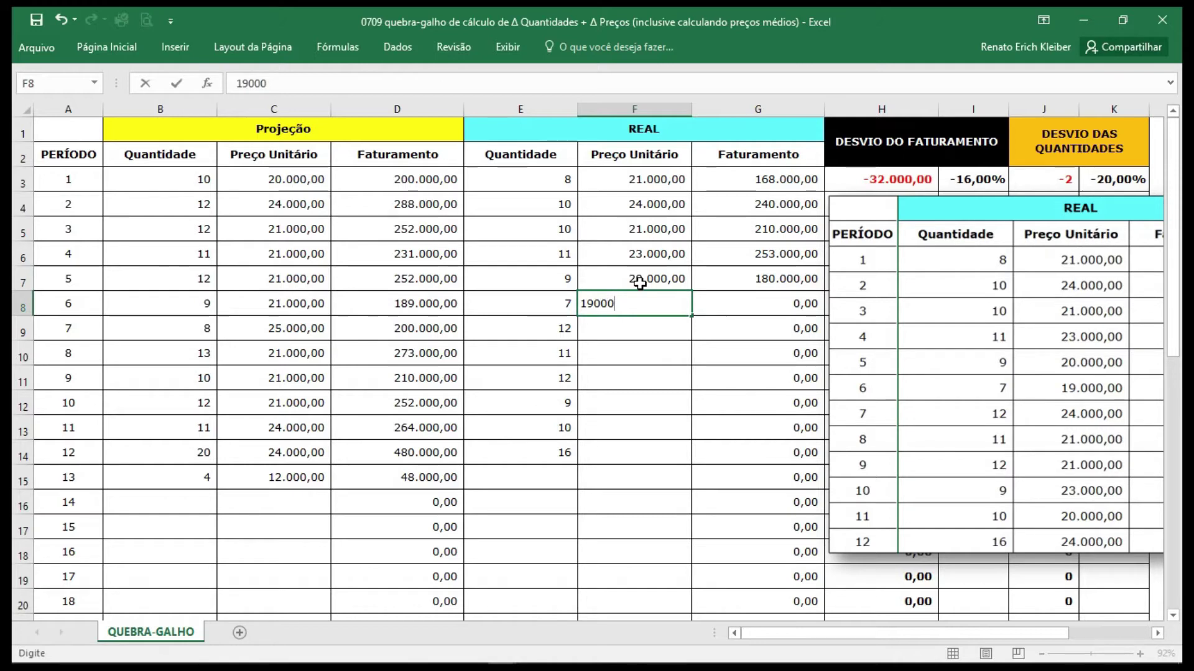
key(Return)
text(24000)
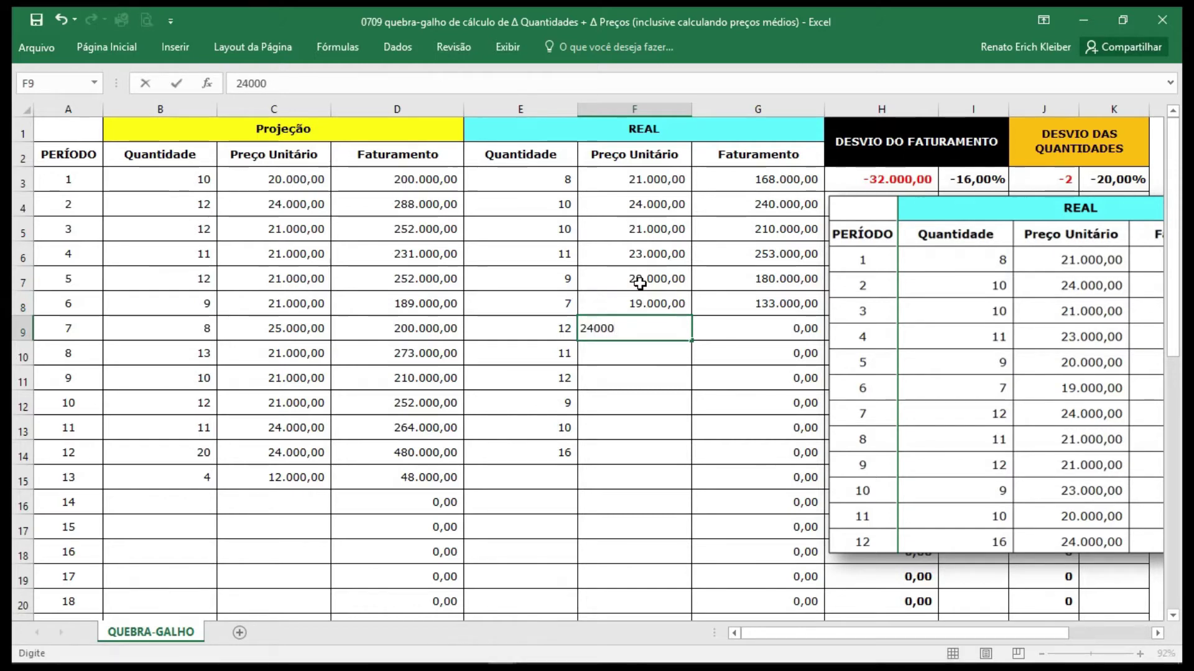
key(Return)
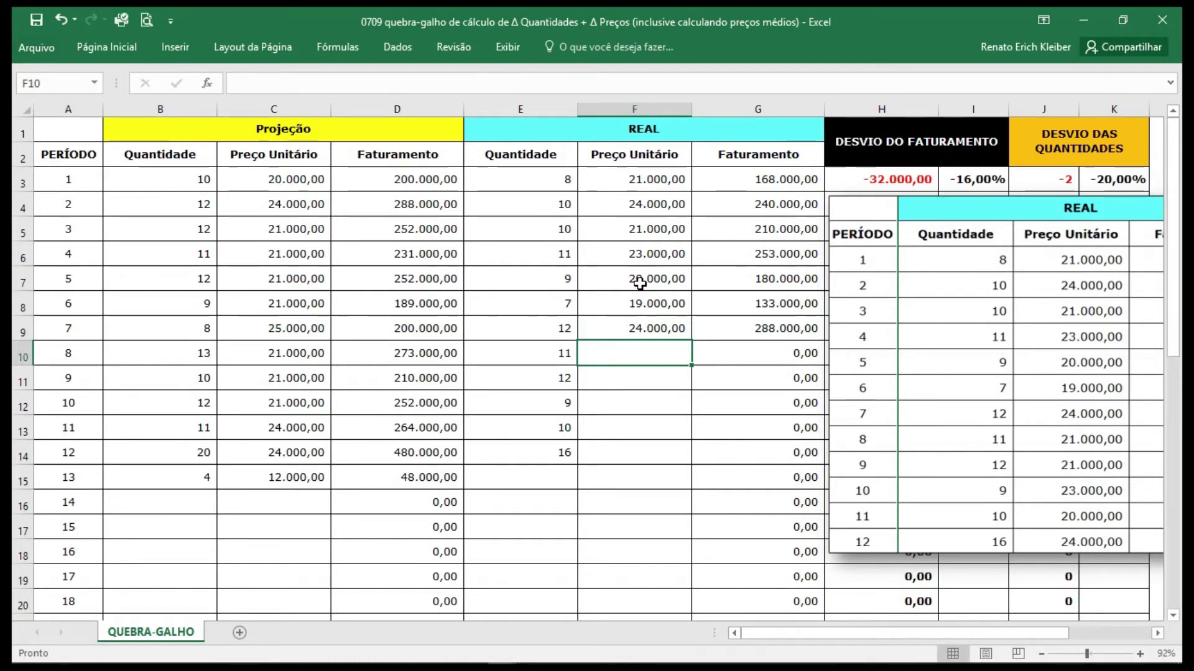
Step: Enter the real unit price 21000 for both periods 8 and 9 in F10 and F11
text(21.)
text(000)
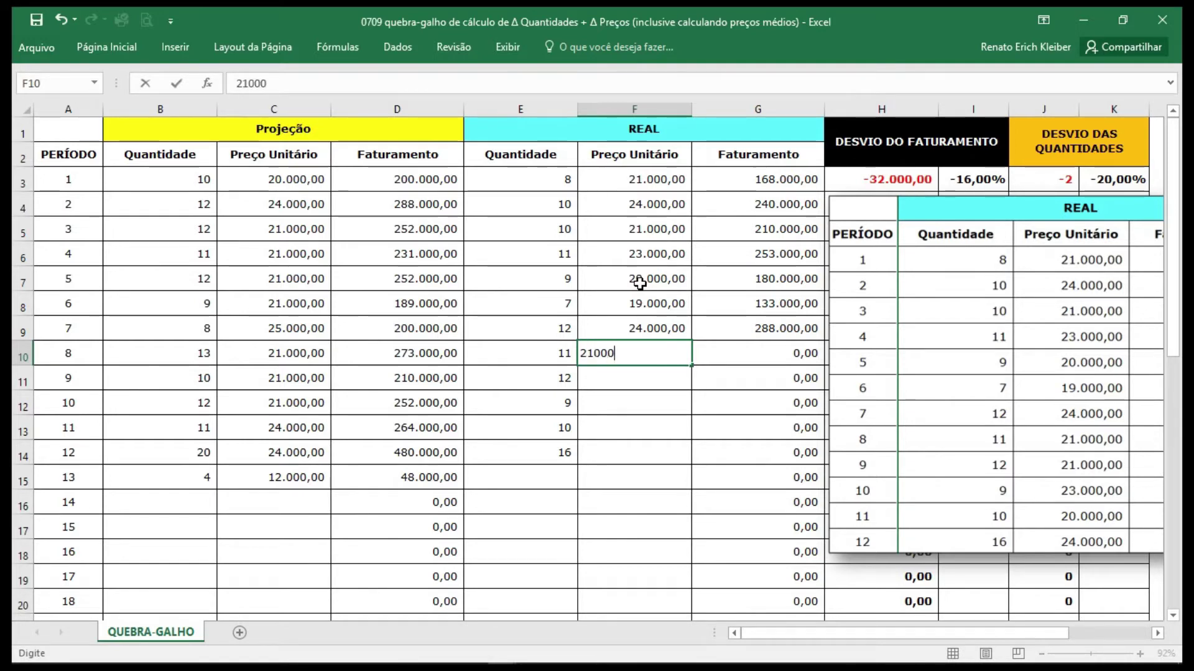
key(Return)
text(21)
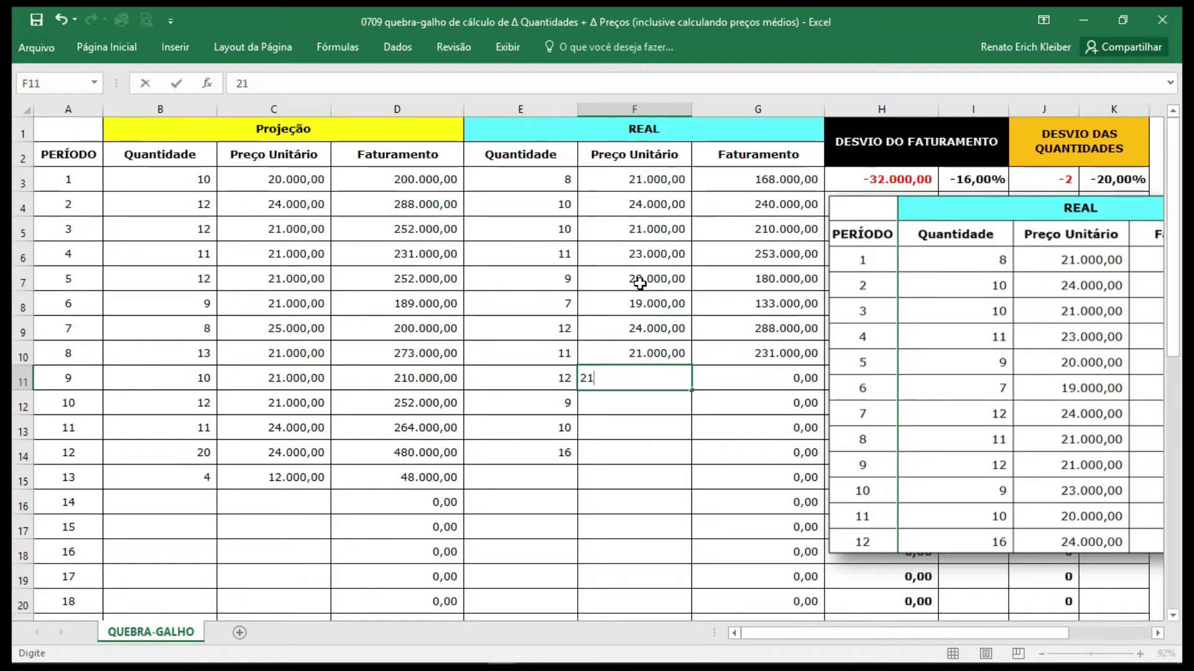
text(000)
key(ctrl+Return)
key(Return)
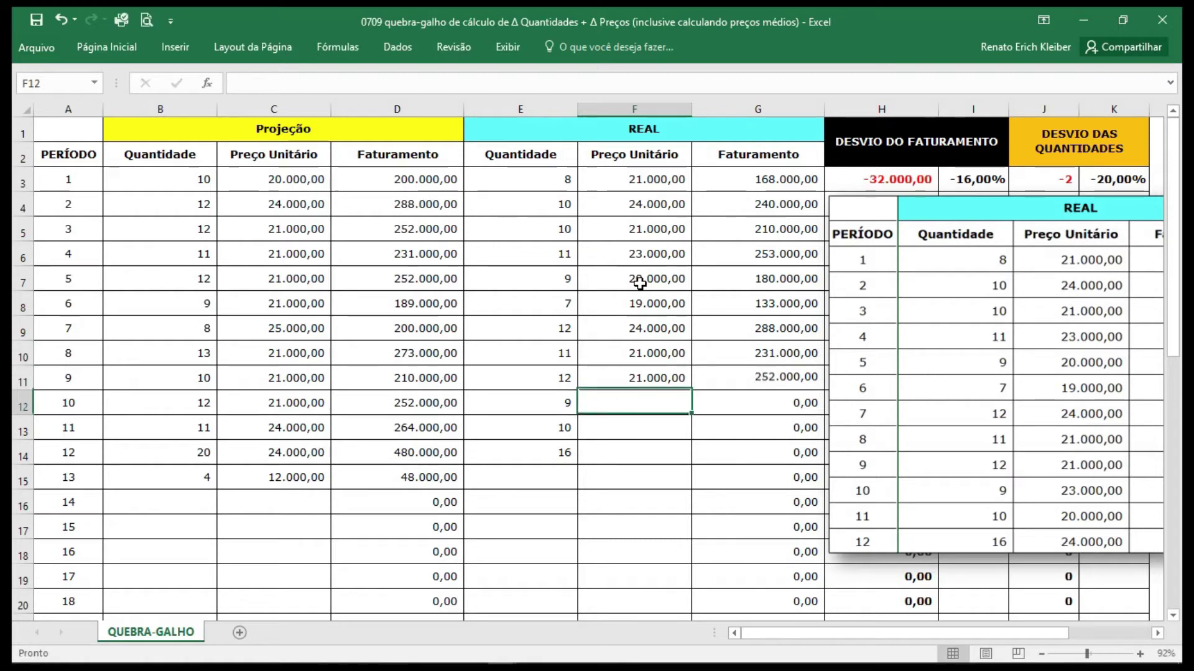
Step: Enter the real unit prices 23000, 20000 and 24000 for periods 10 to 12 in F12:F14
text(23.)
text(000)
key(ctrl+Return)
key(Return)
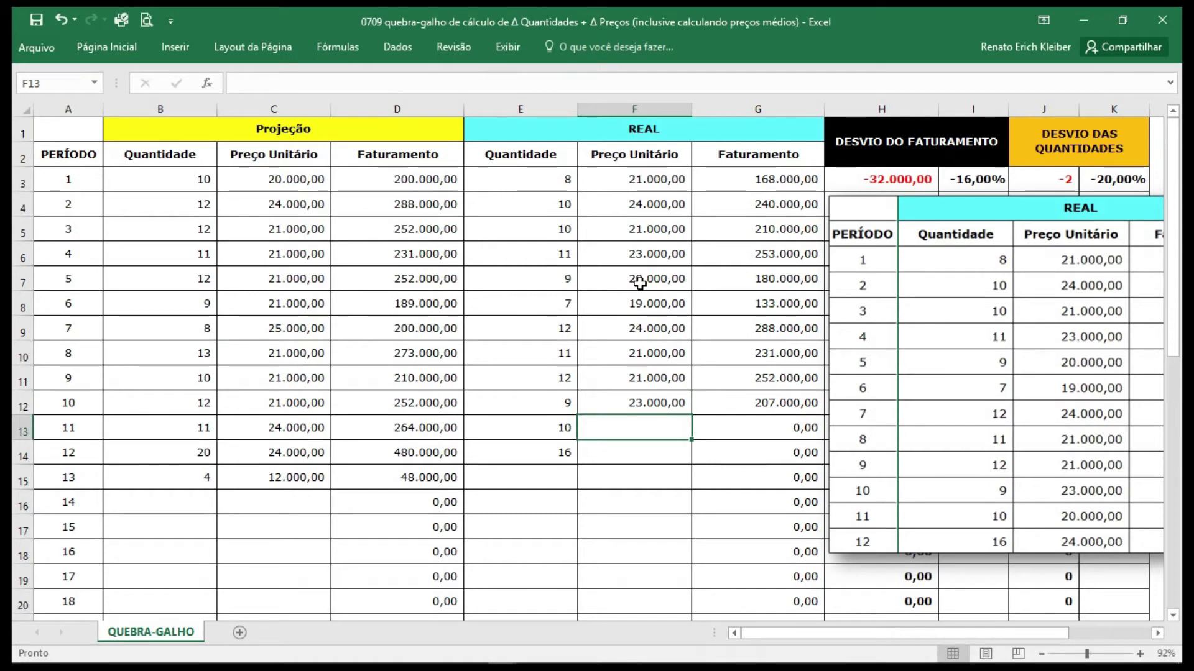
text(20000)
key(Return)
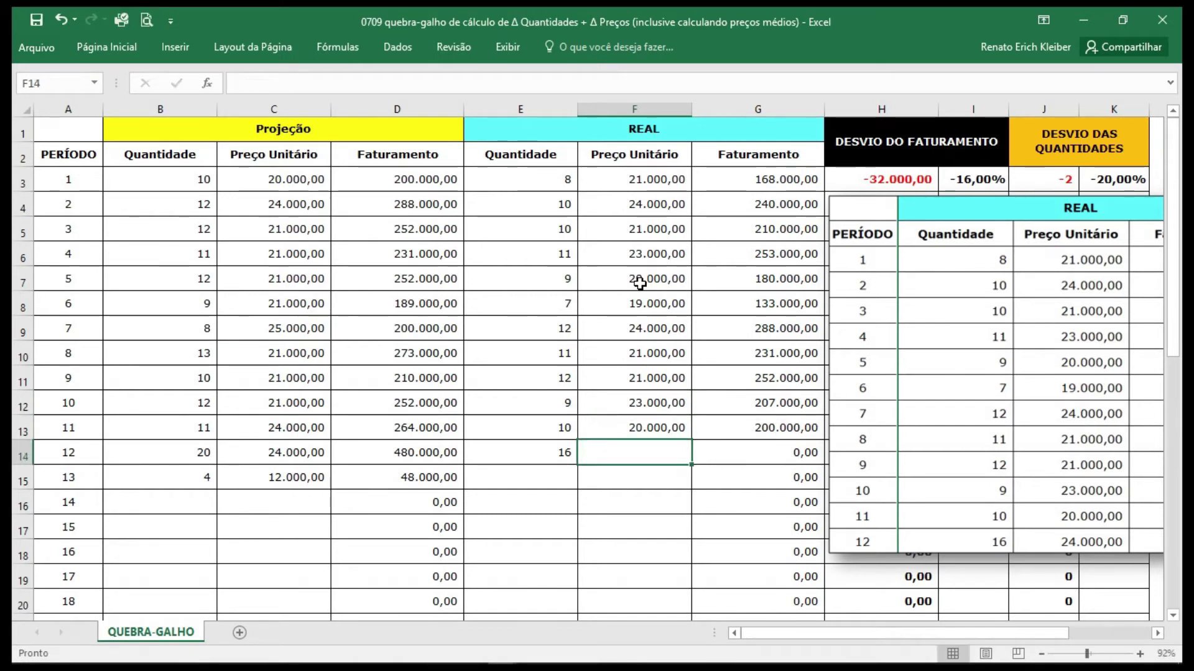
text(24000)
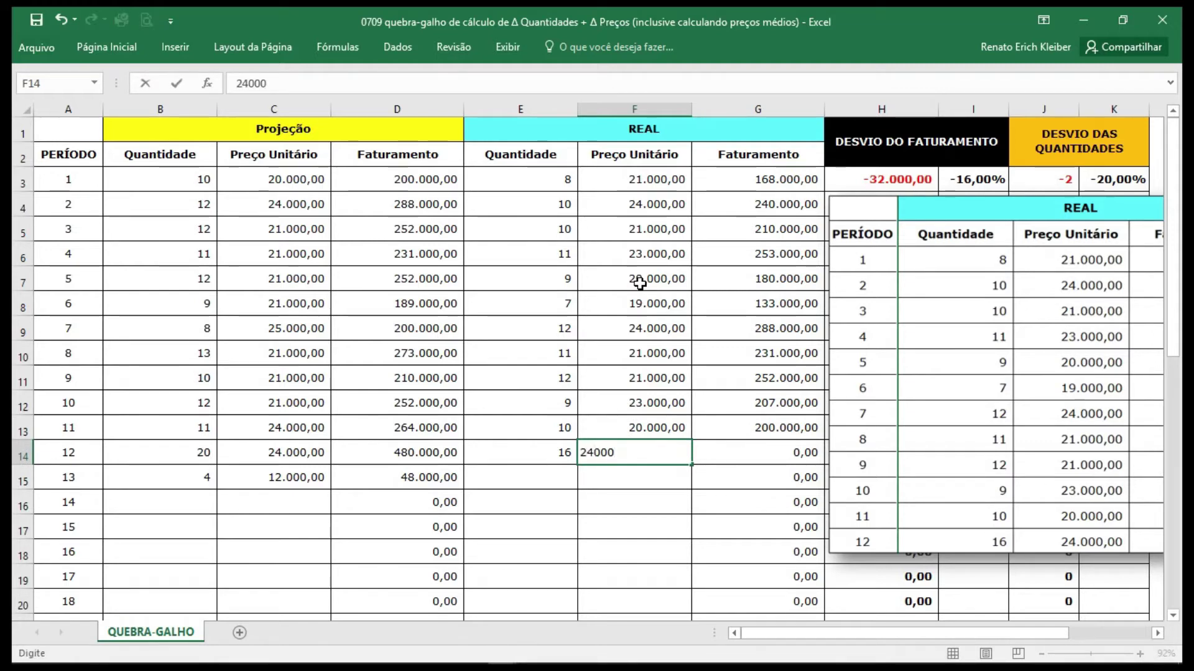
key(Return)
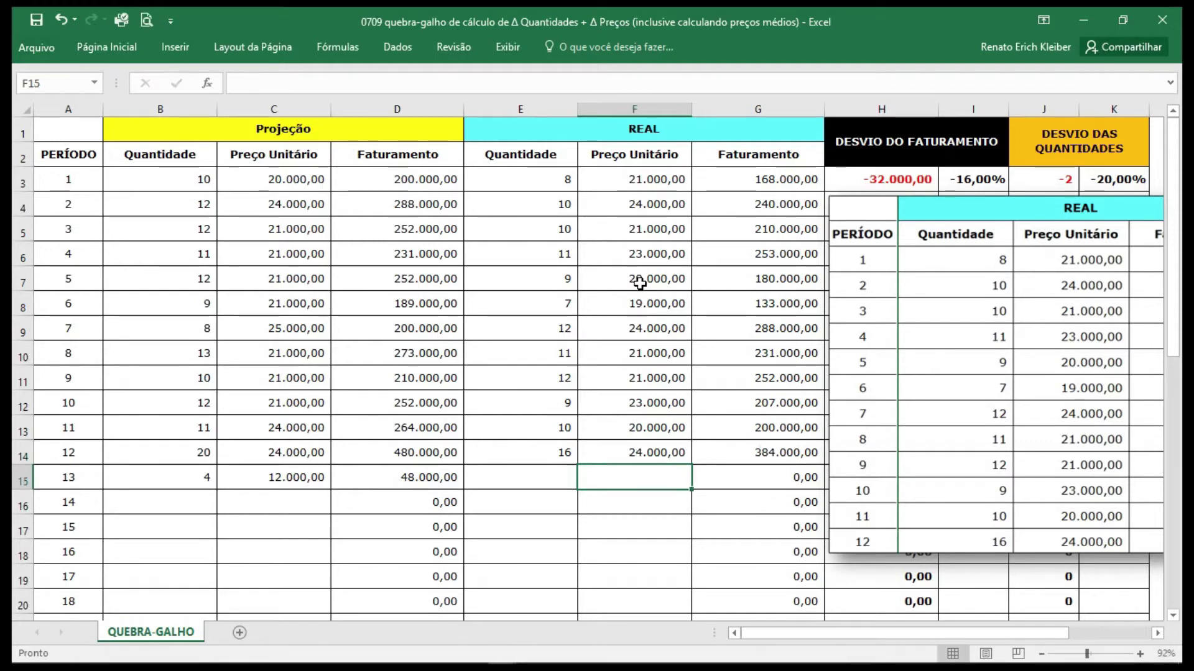
Step: Remove the reference table picture and enter the real quantity 2 and unit price 10000 for period 13 in E15 and F15
click(24, 454)
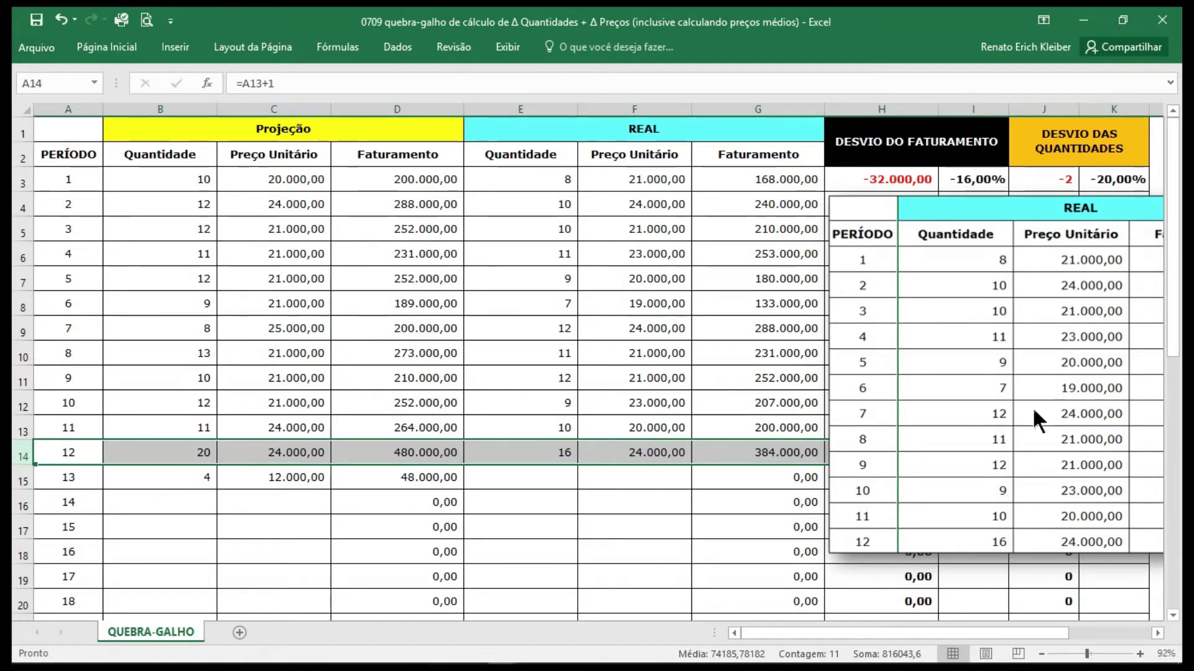
click(1050, 388)
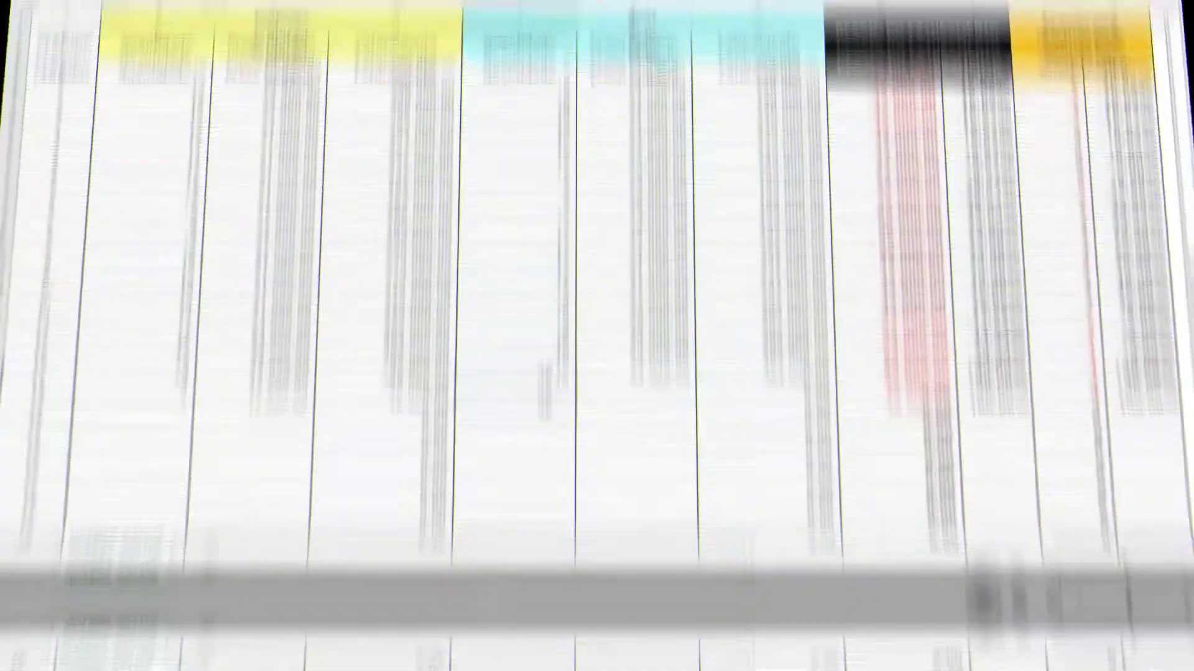
text(2)
key(Tab)
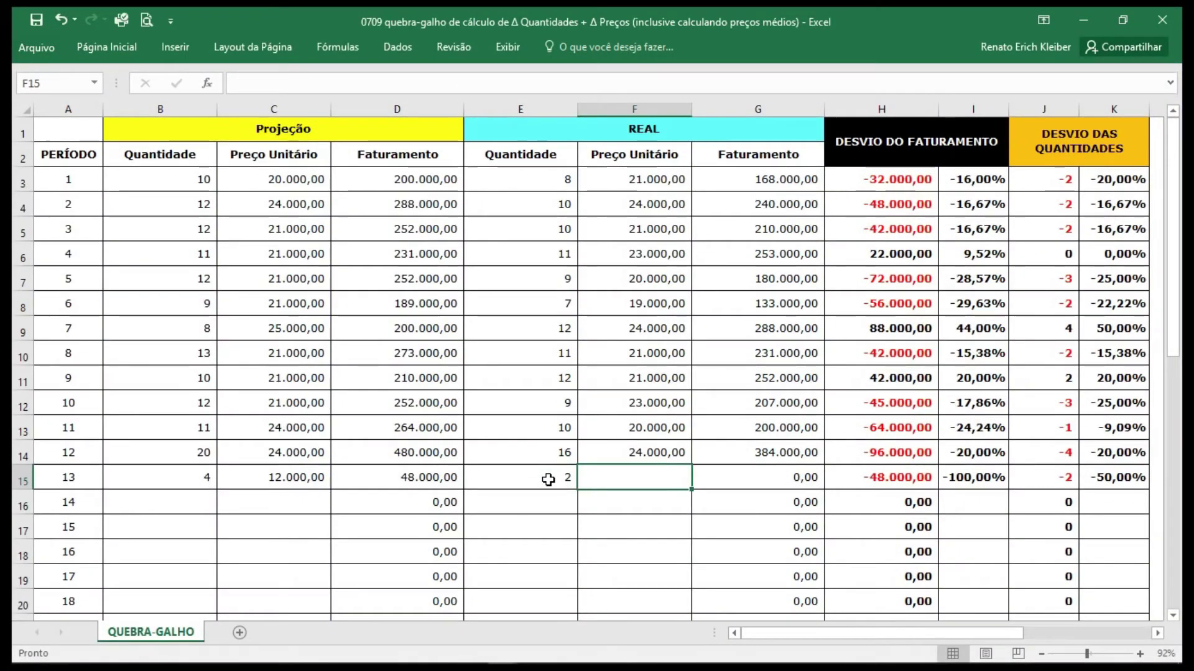
text(10000)
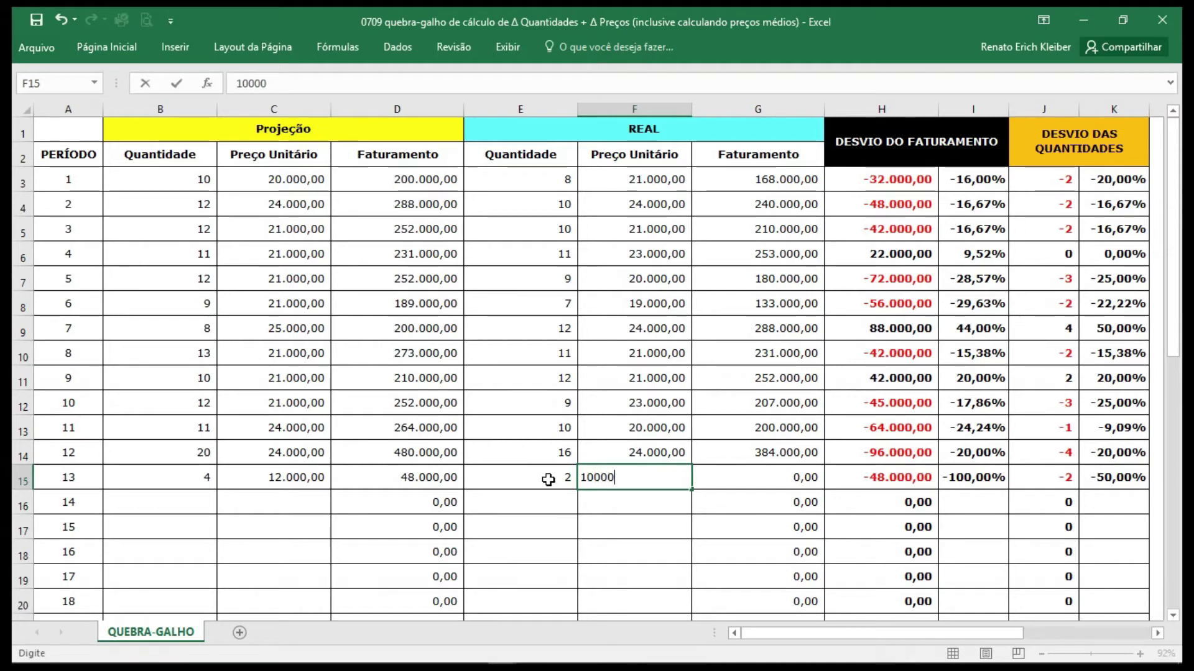
key(Return)
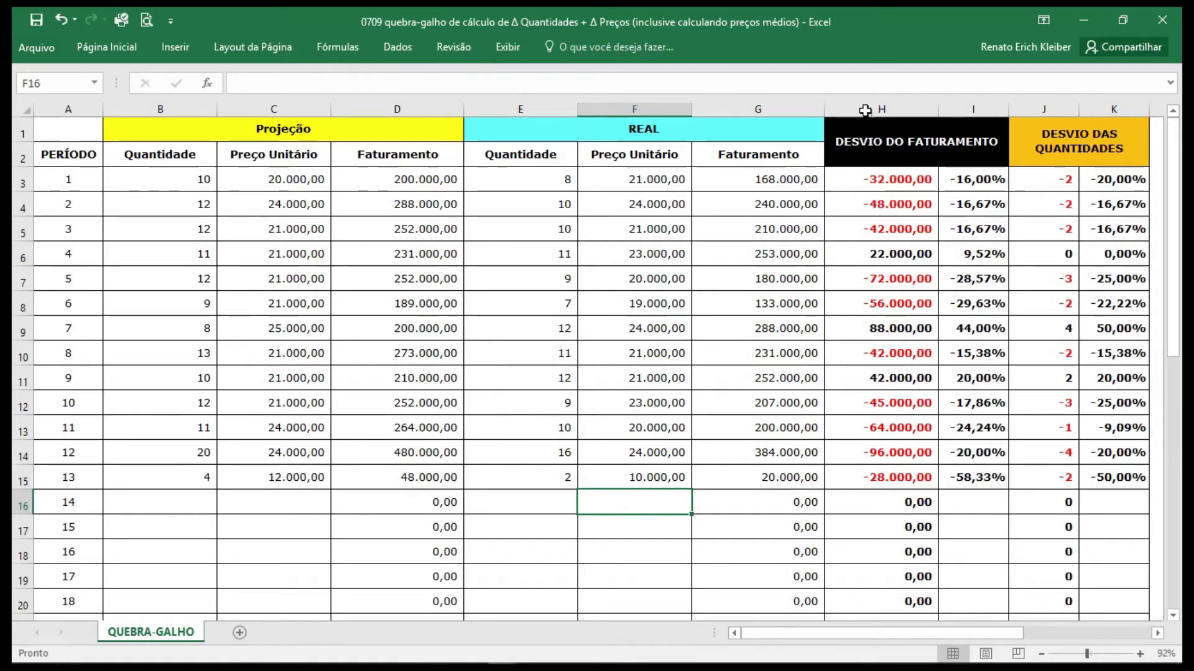
Step: Examine the revenue deviation columns H:I and compare the H3 formula with the real and projected revenue in G3 and D3
click(912, 109)
drag(912, 109, 973, 114)
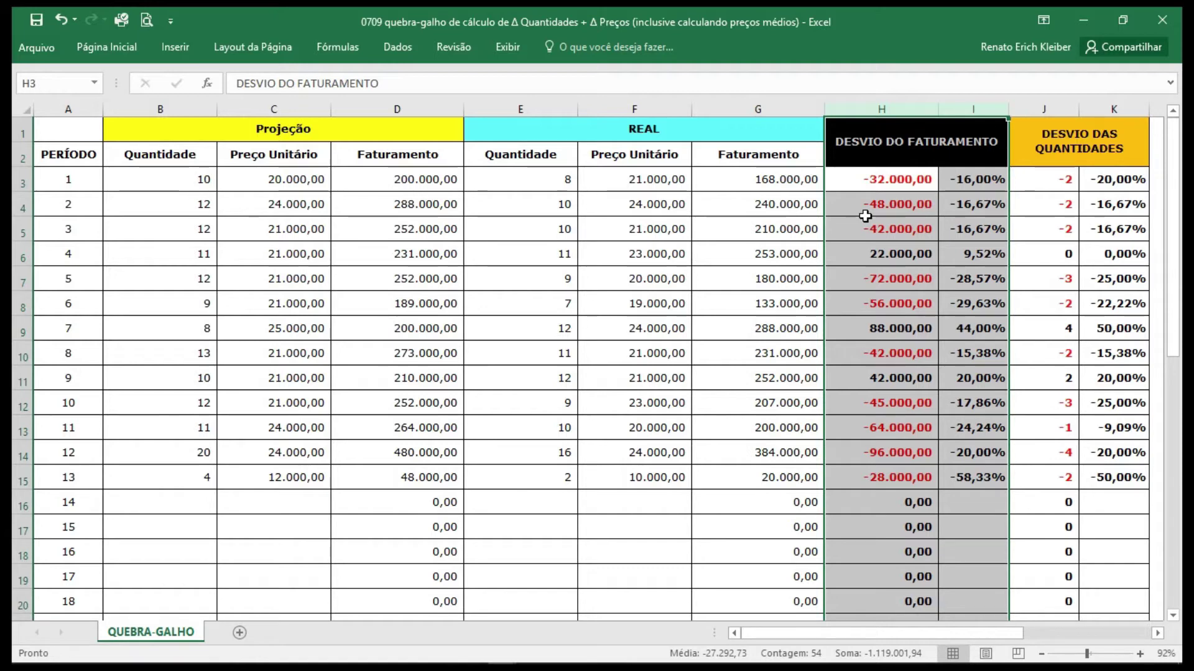
click(898, 182)
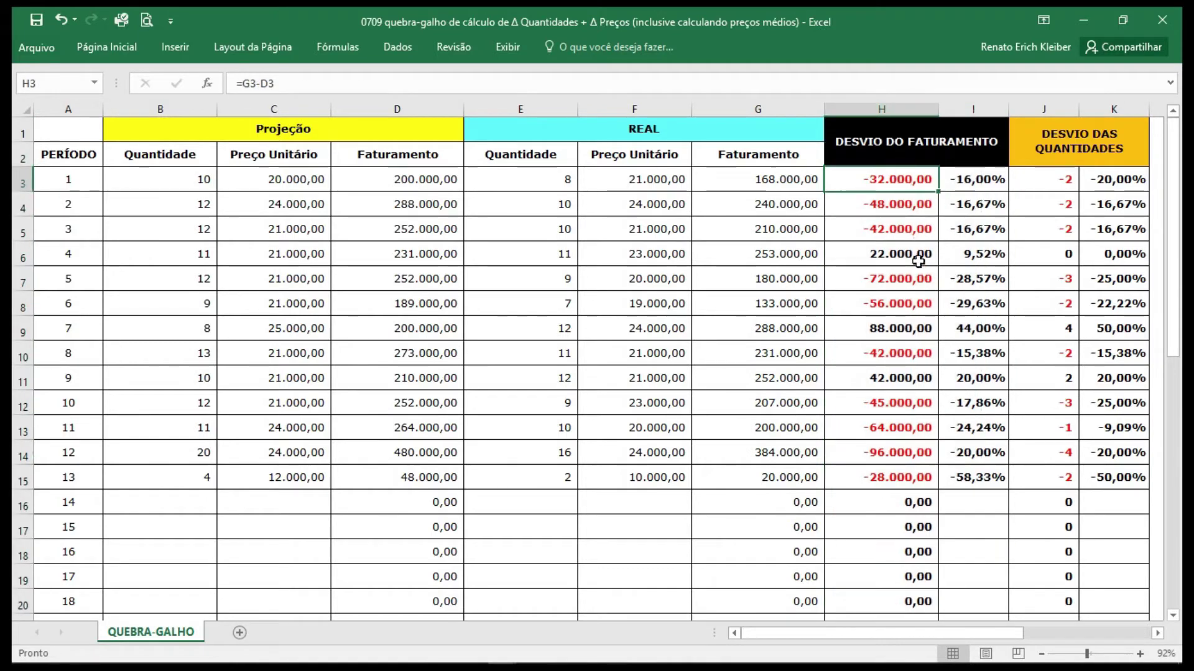
click(19, 179)
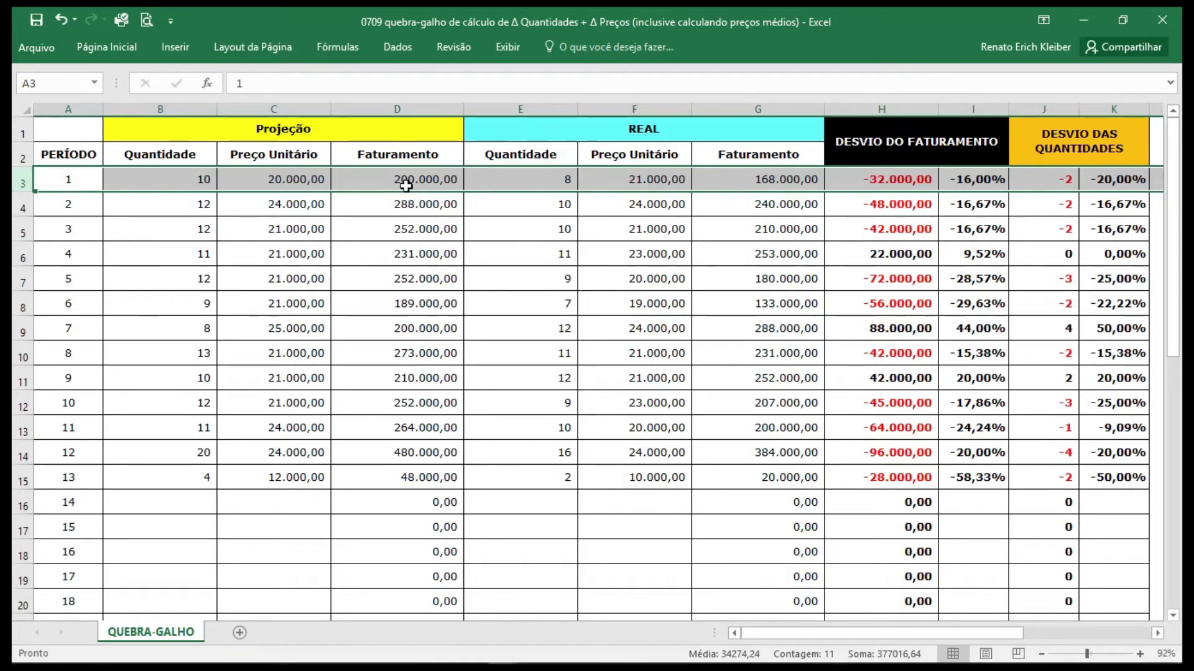
click(889, 184)
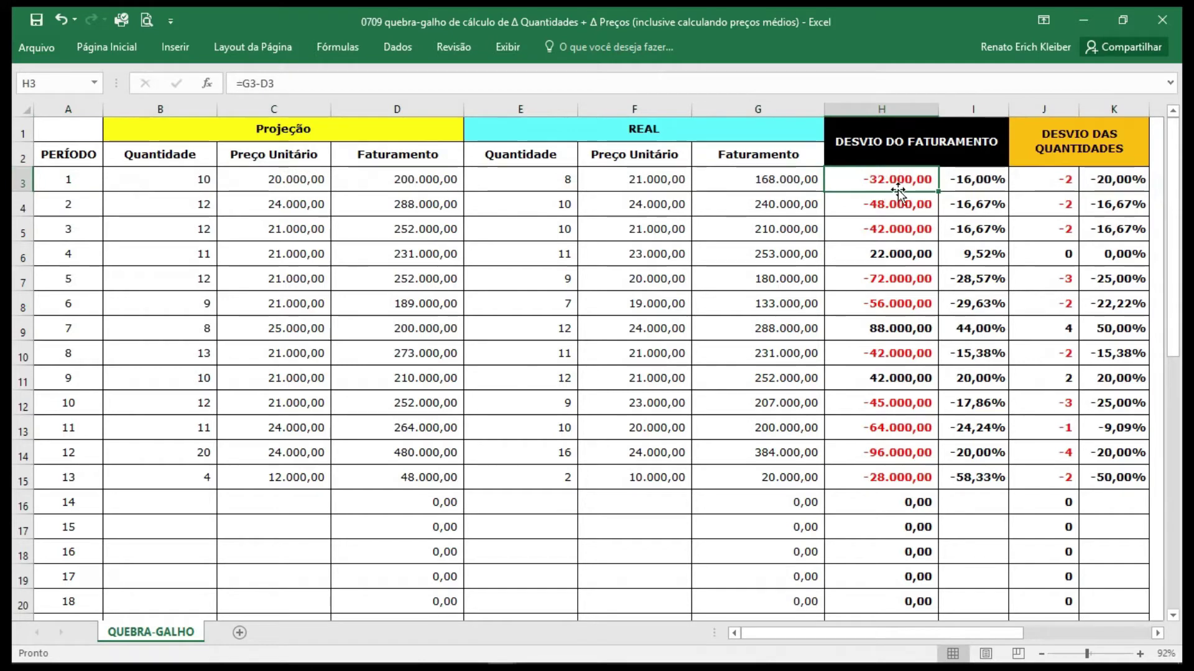
click(751, 181)
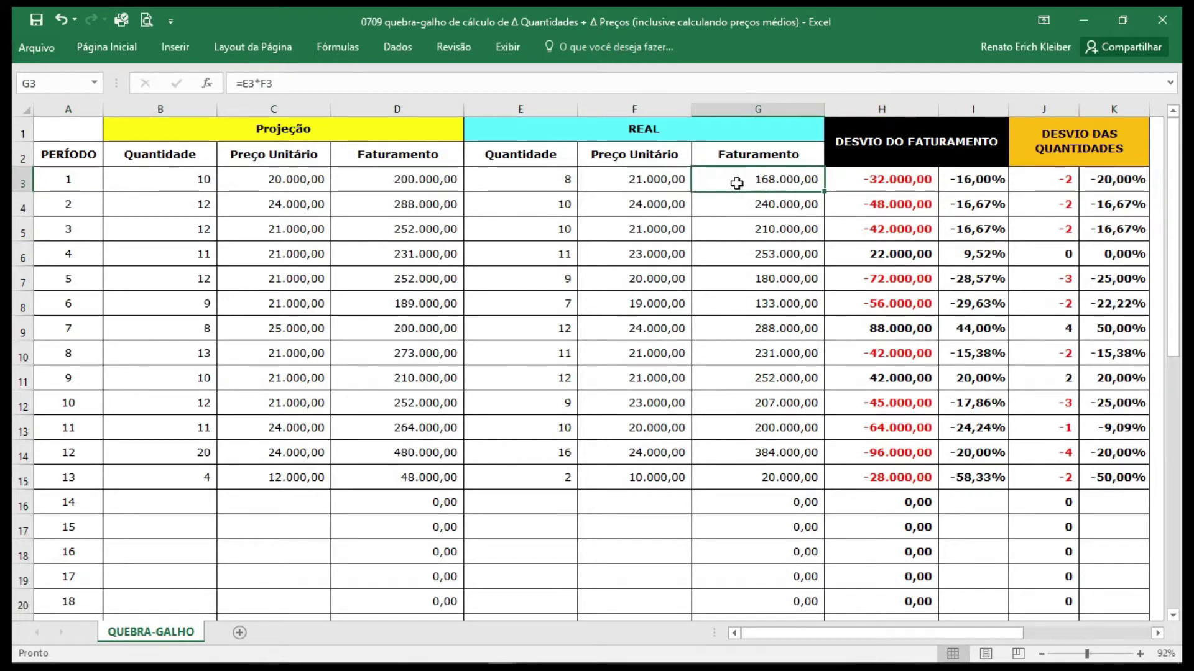
click(421, 182)
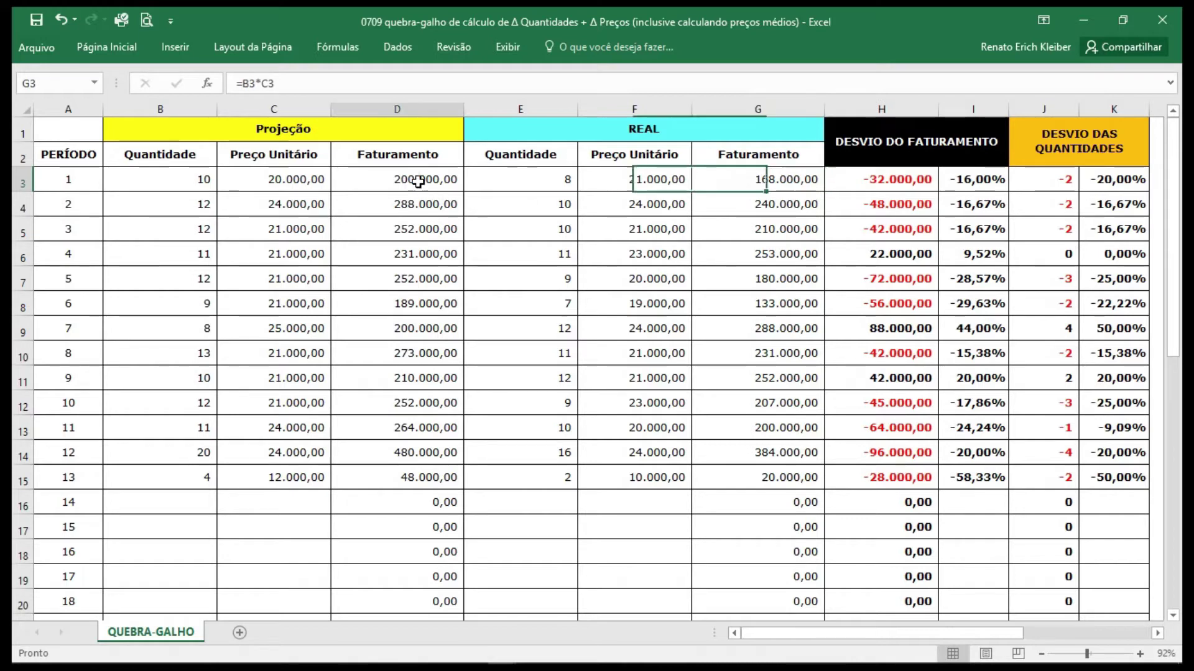
click(898, 181)
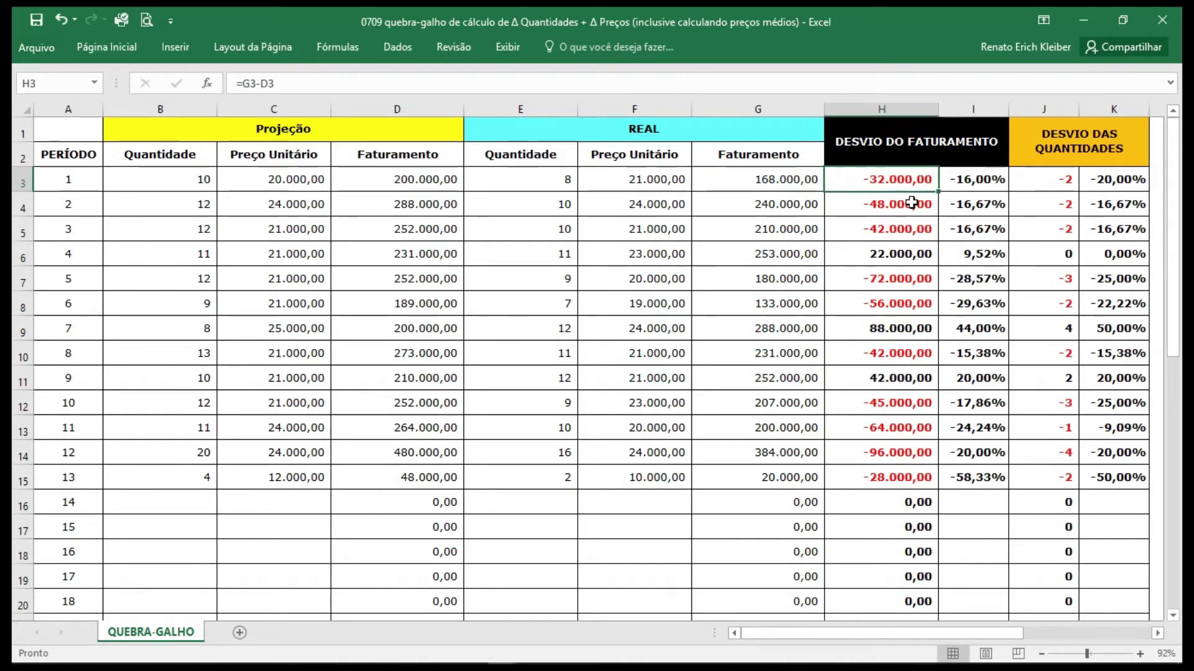
Step: Review period 1's percentage revenue deviation formula in I3 against the absolute deviation in H3, within columns H:I
click(13, 171)
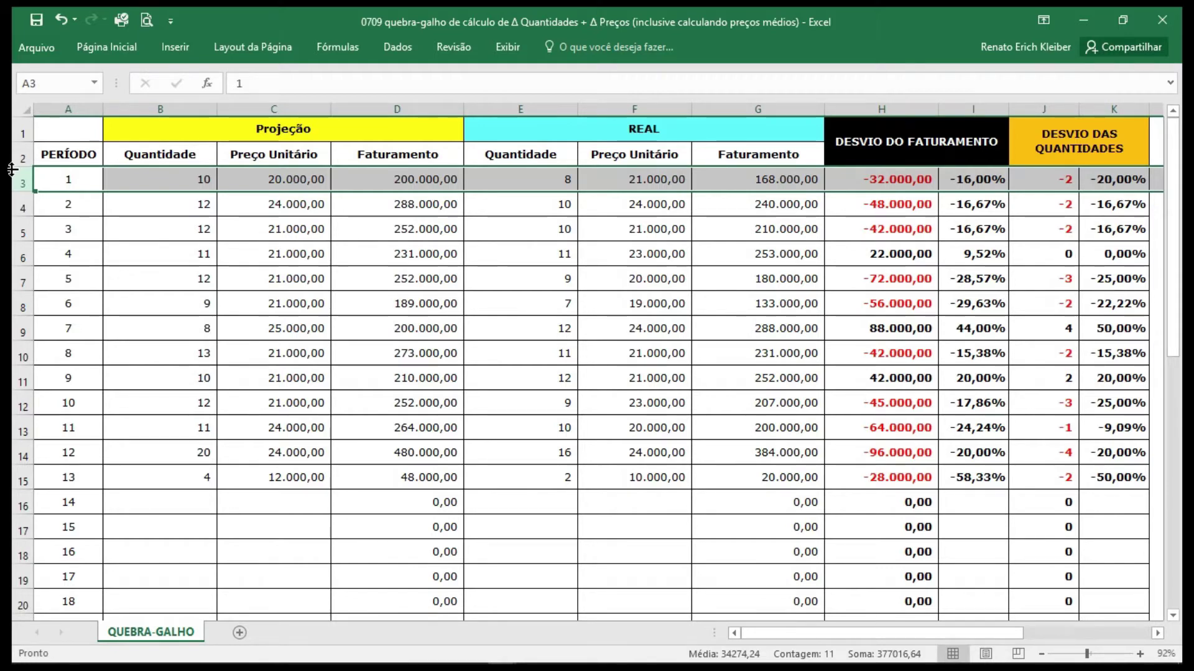
click(964, 182)
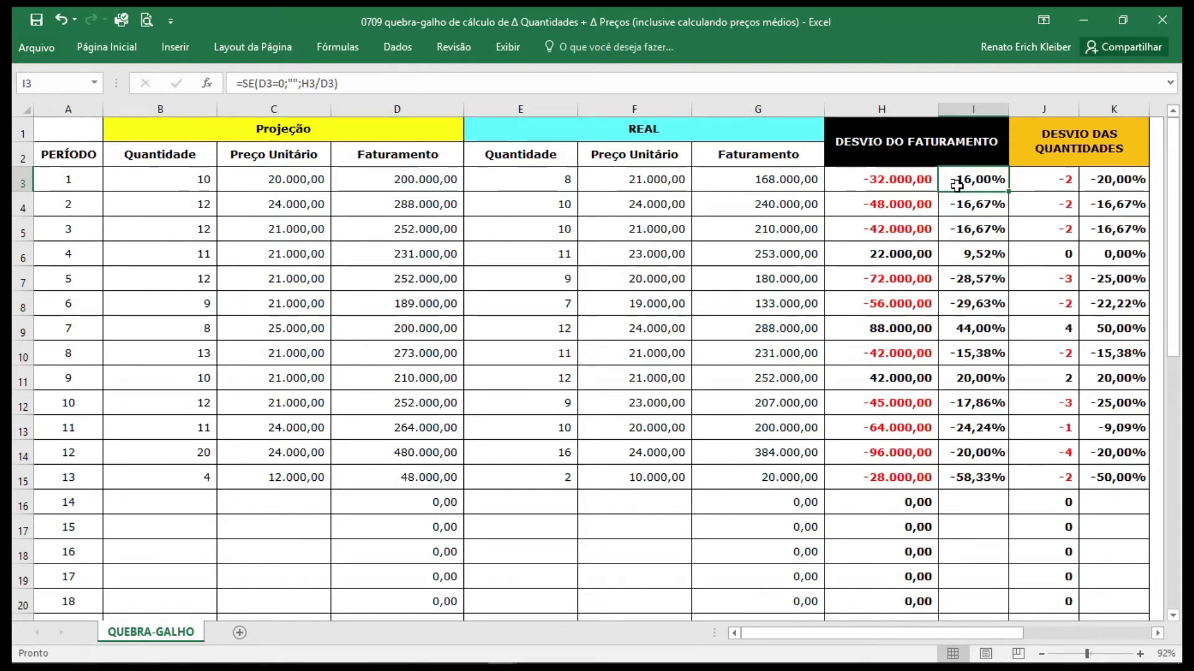
click(899, 176)
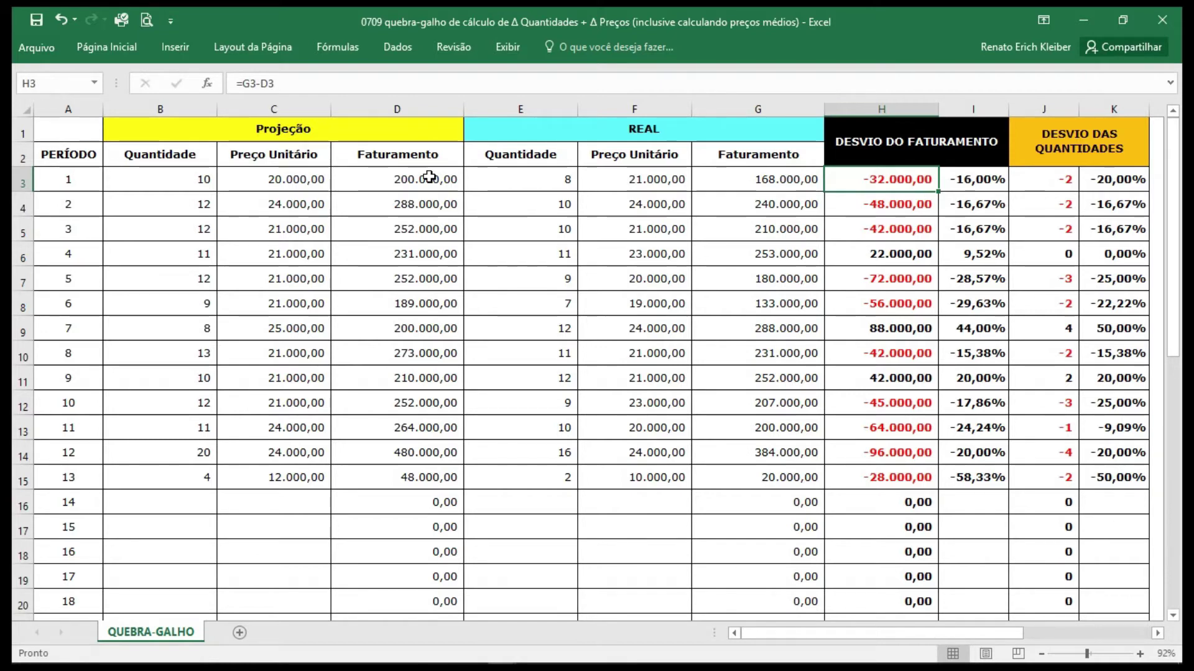
click(886, 107)
drag(886, 107, 960, 107)
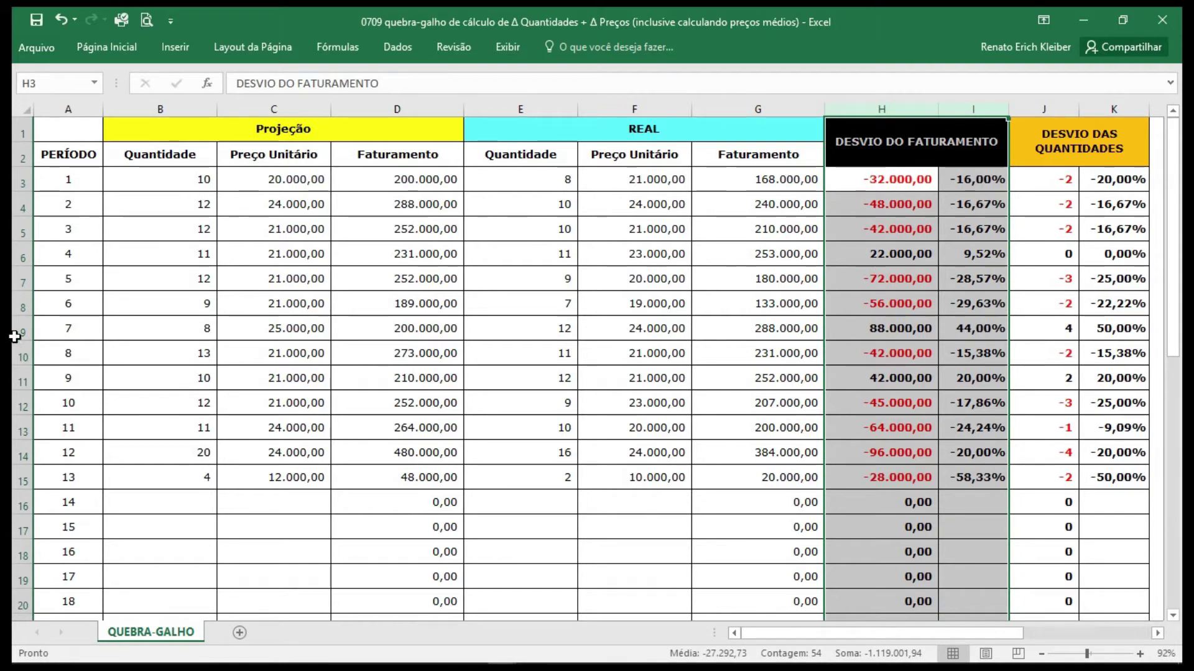
Step: Examine the quantity deviation formulas in J3 and K3 against quantities B3 and E3, and highlight the rows of periods 1 to 13
click(145, 180)
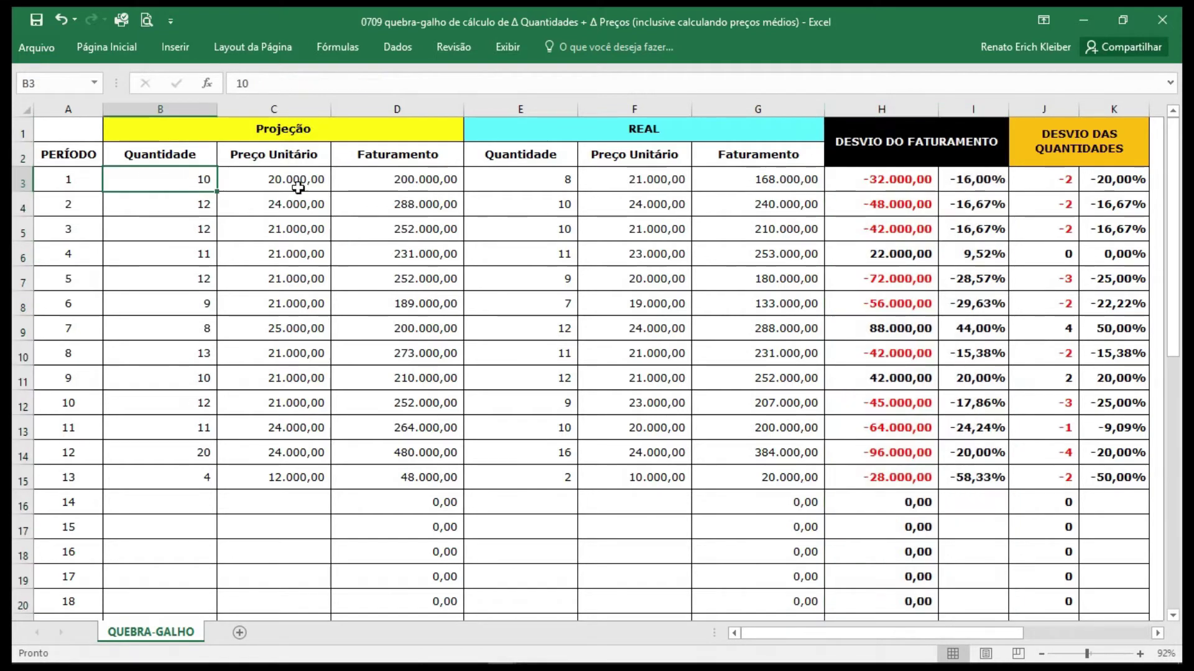
click(543, 176)
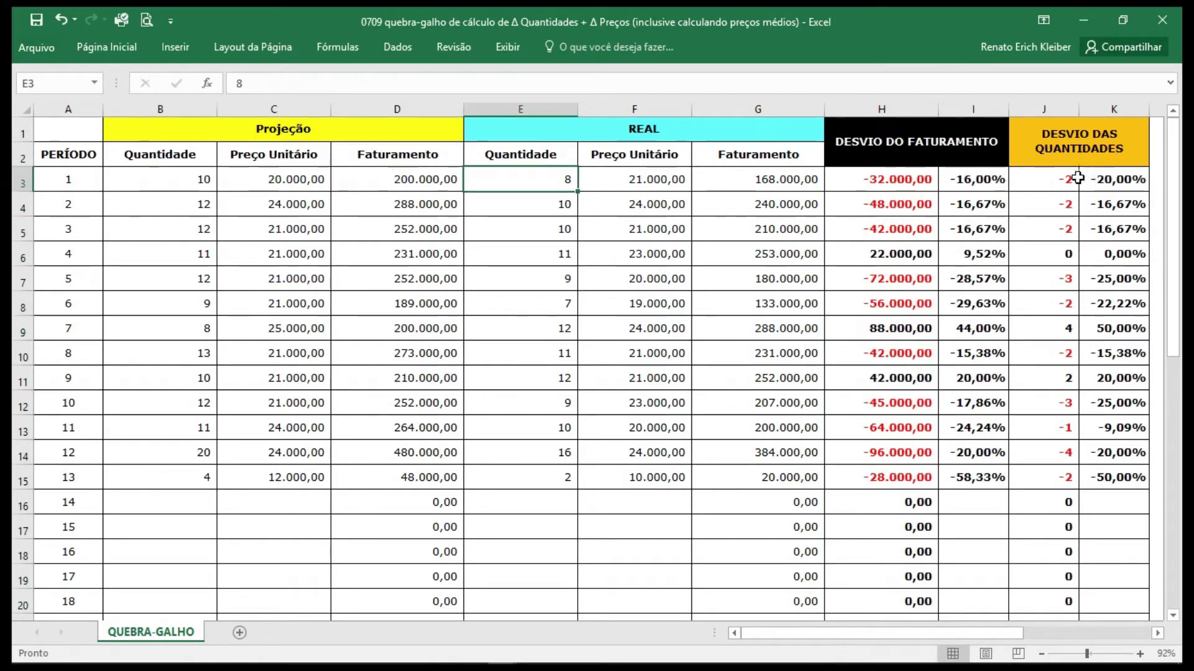
drag(1055, 110, 1116, 111)
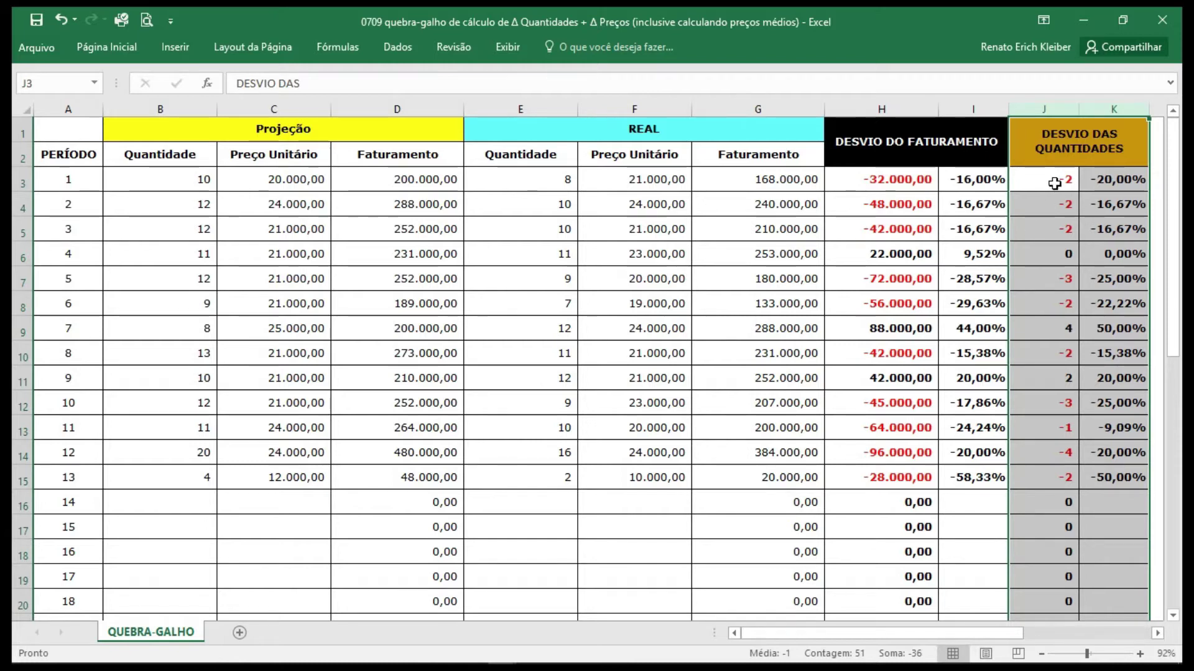
click(485, 177)
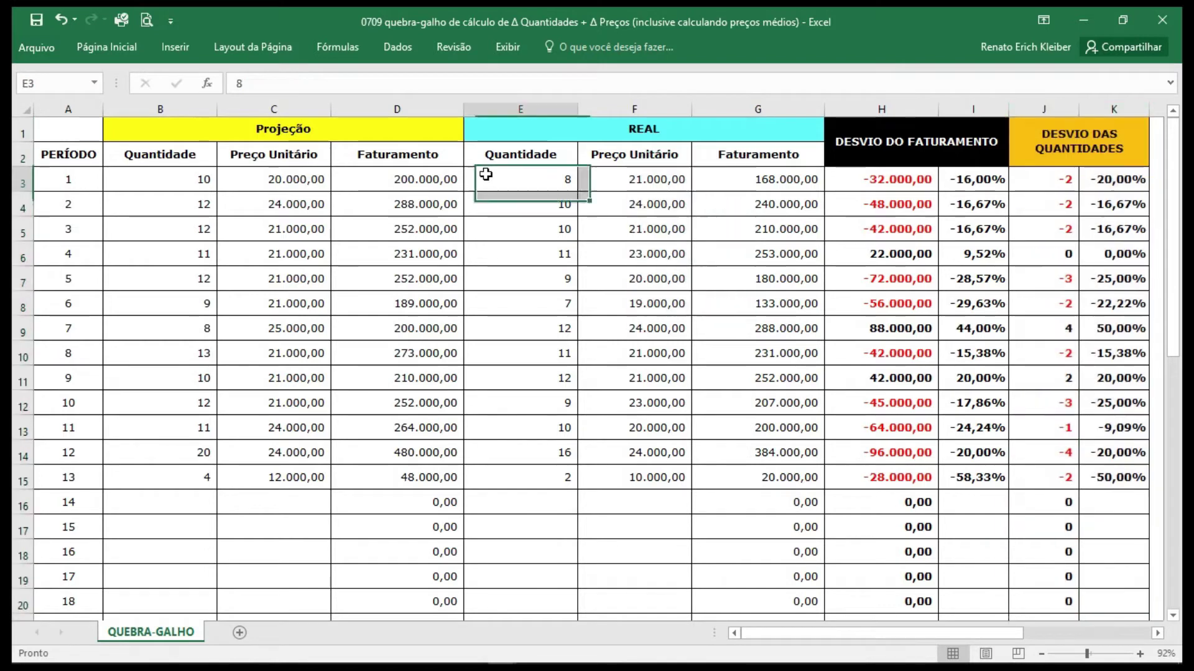
click(166, 188)
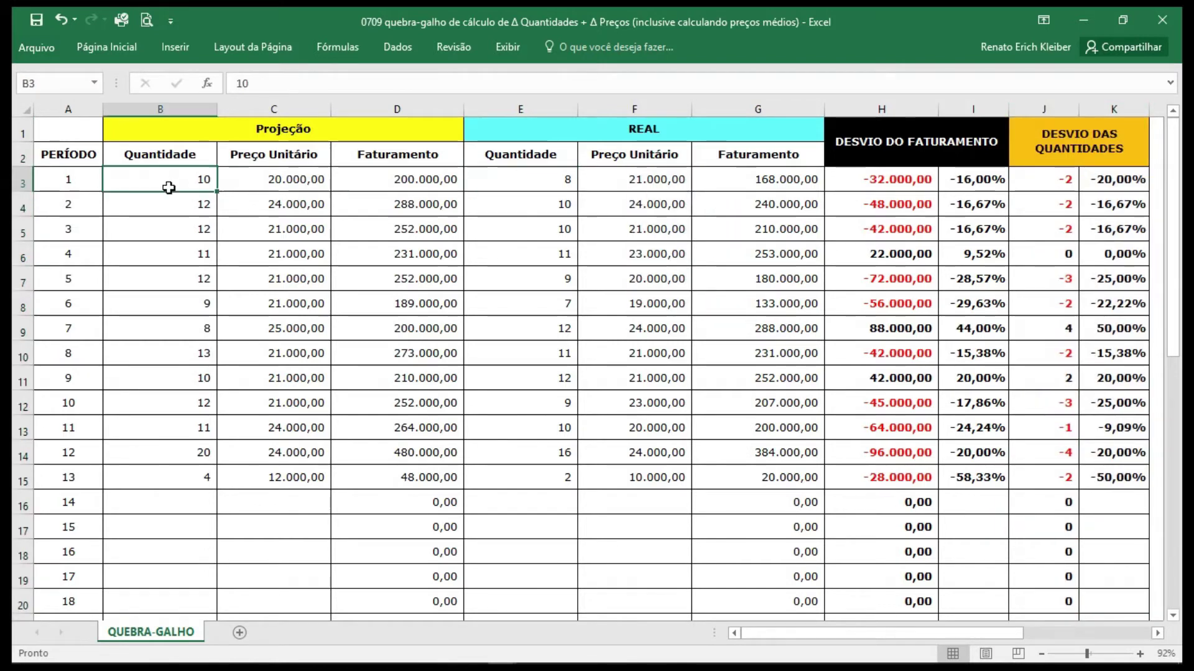
click(1058, 179)
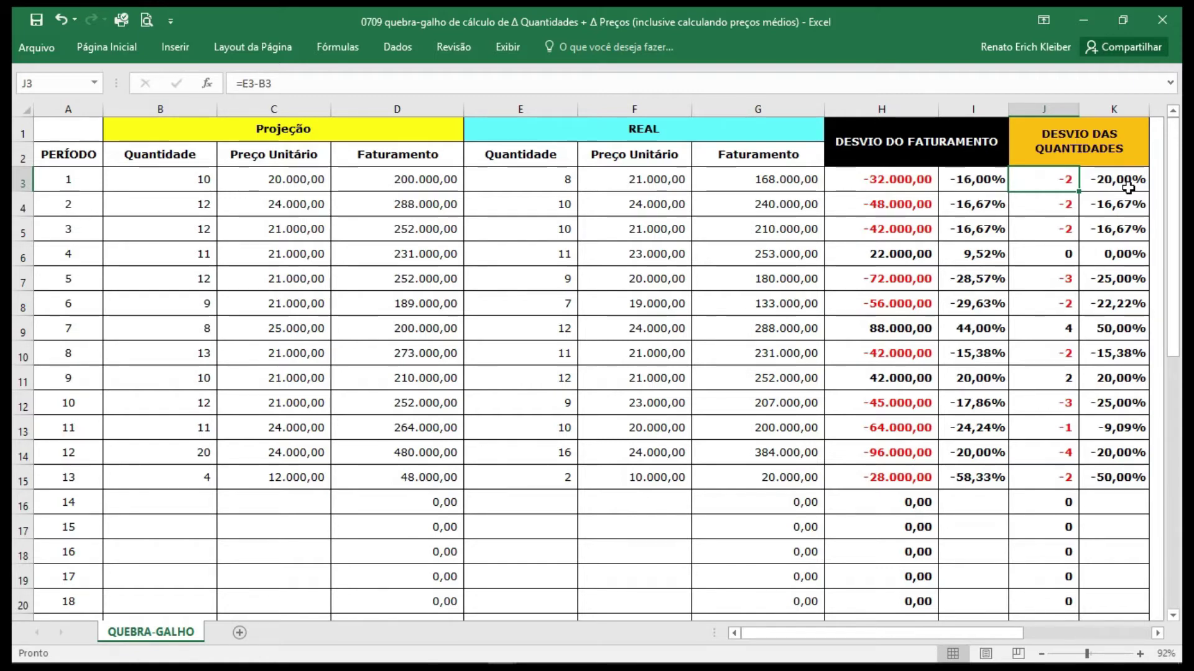
click(989, 181)
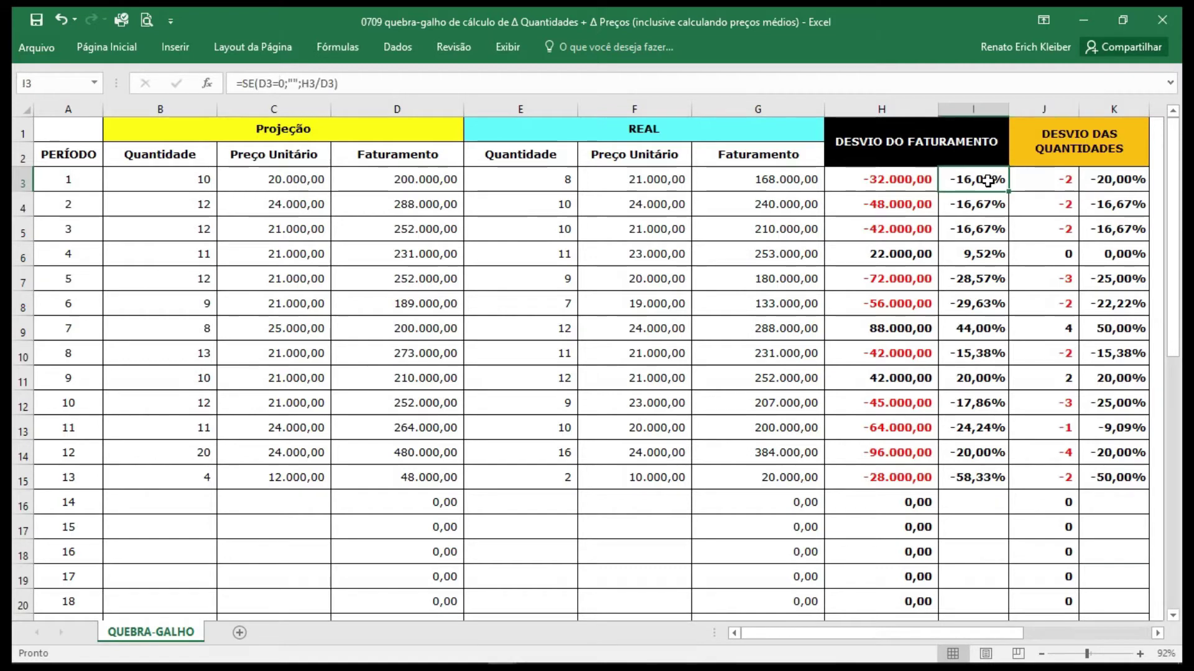
click(1116, 181)
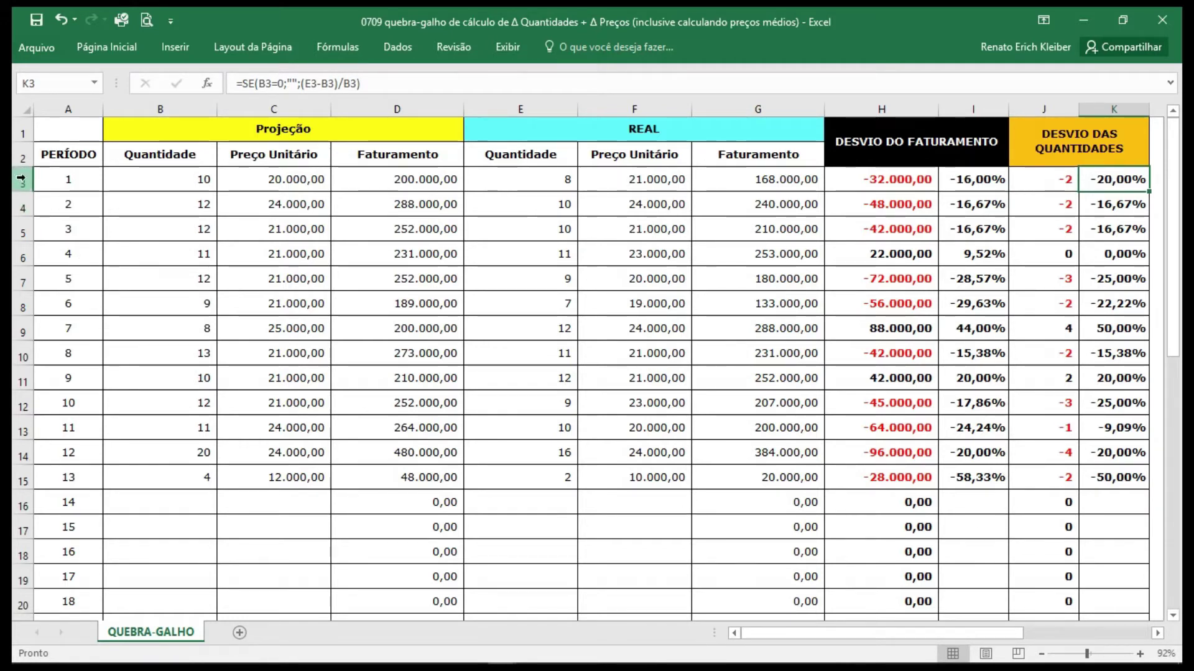
drag(21, 179, 13, 484)
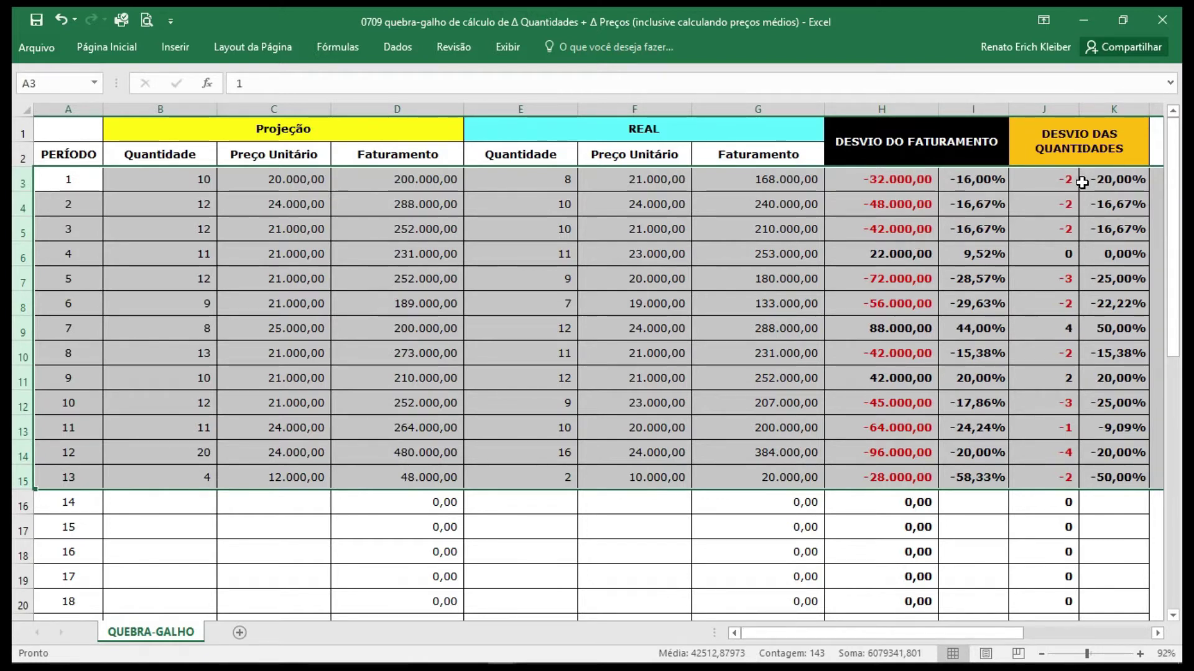
Step: Try freezing only the top row of the sheet and check the headers against the lower periods
click(345, 318)
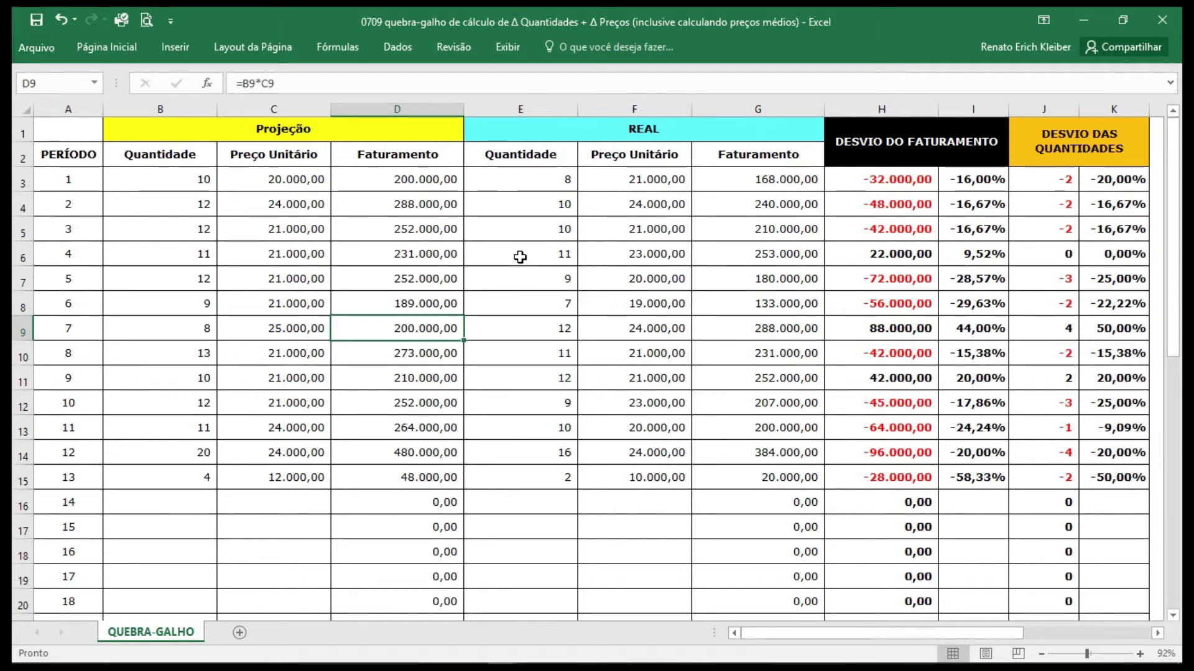
click(15, 131)
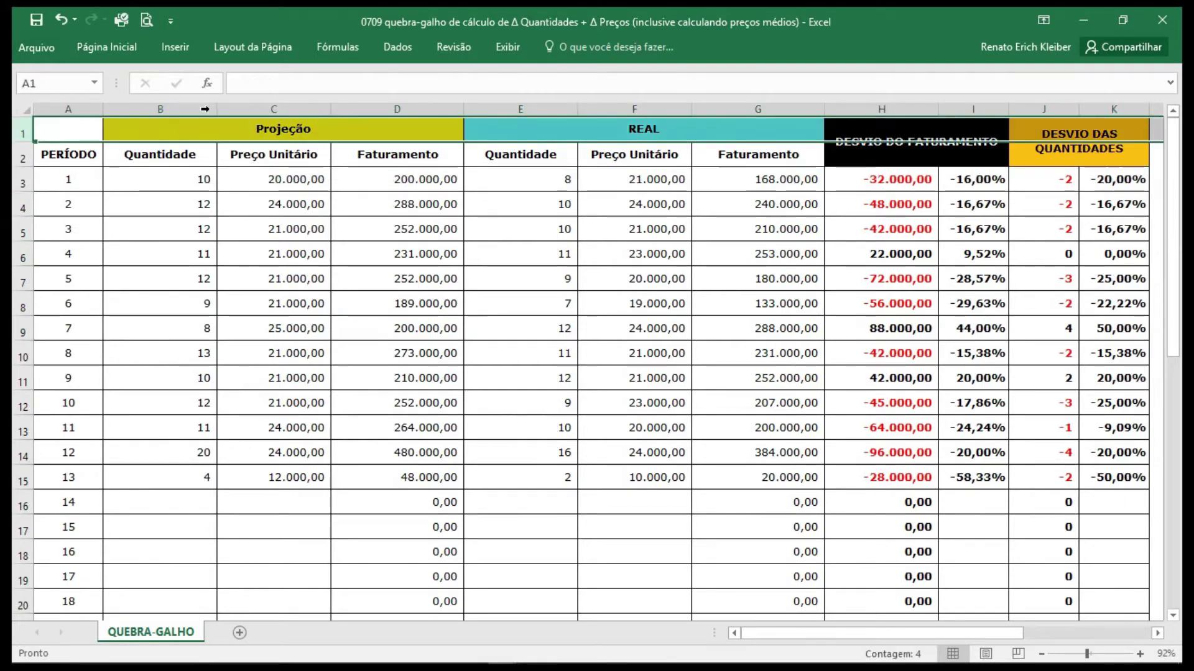
click(518, 50)
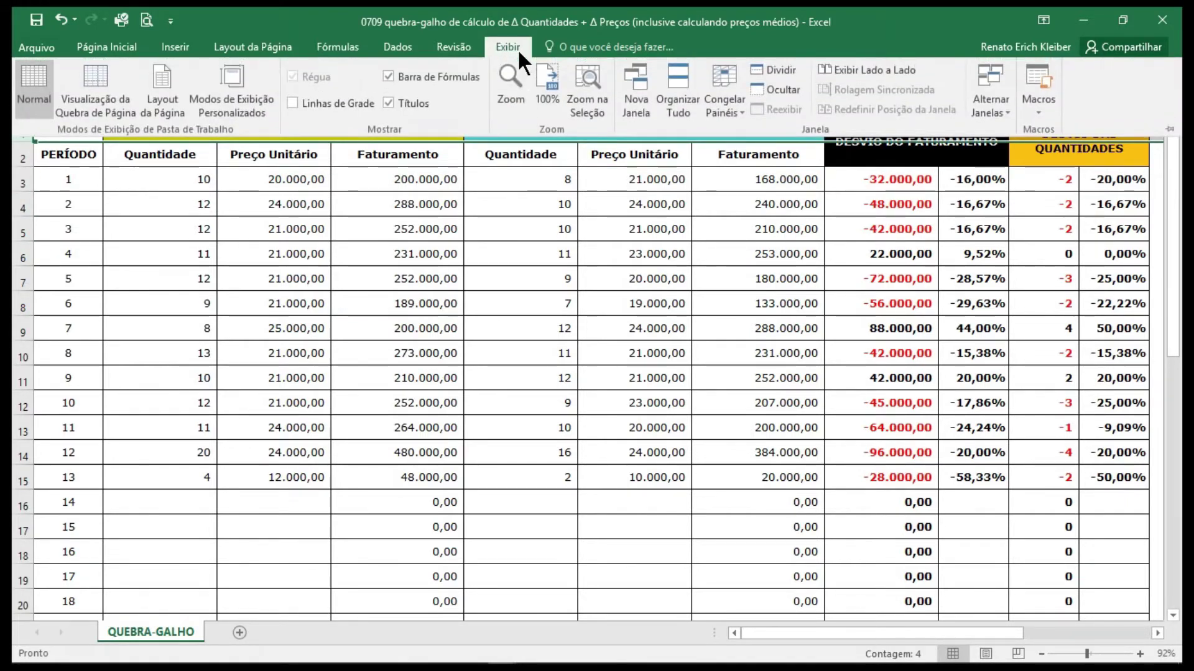
click(725, 112)
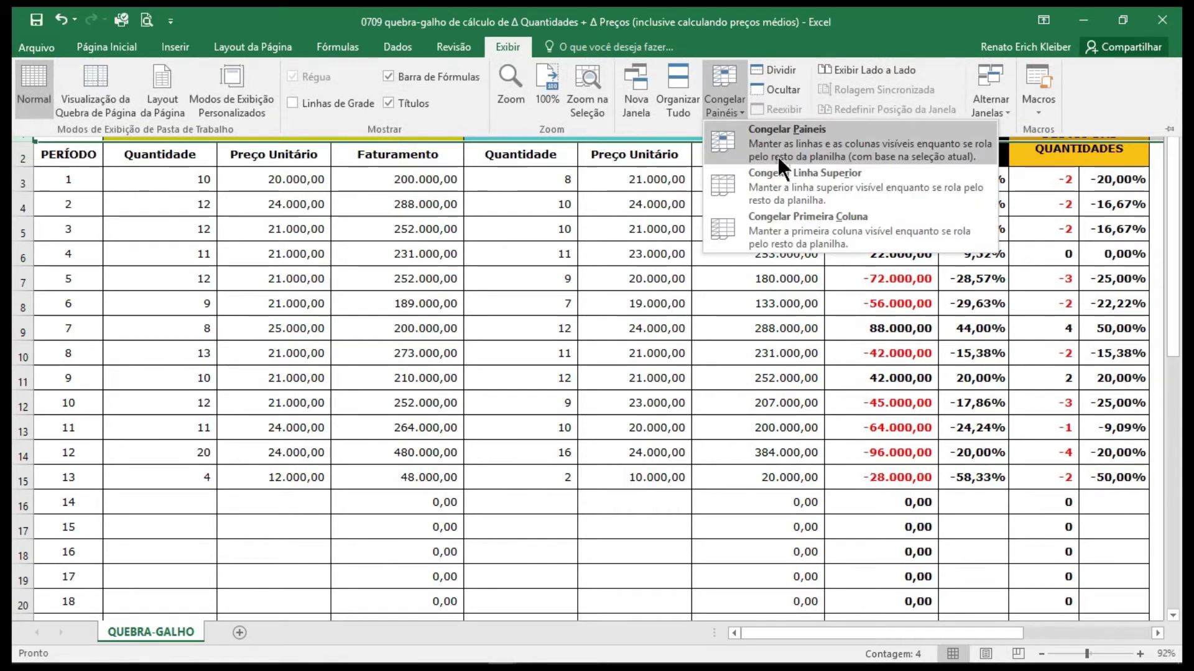
click(784, 181)
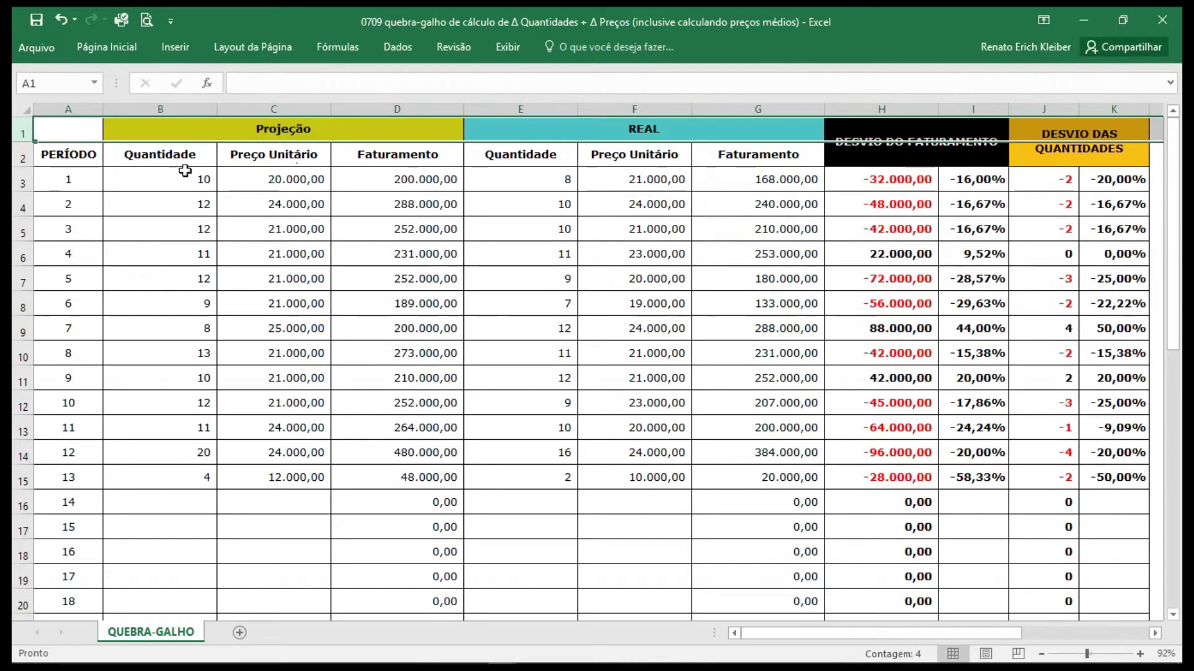
click(61, 133)
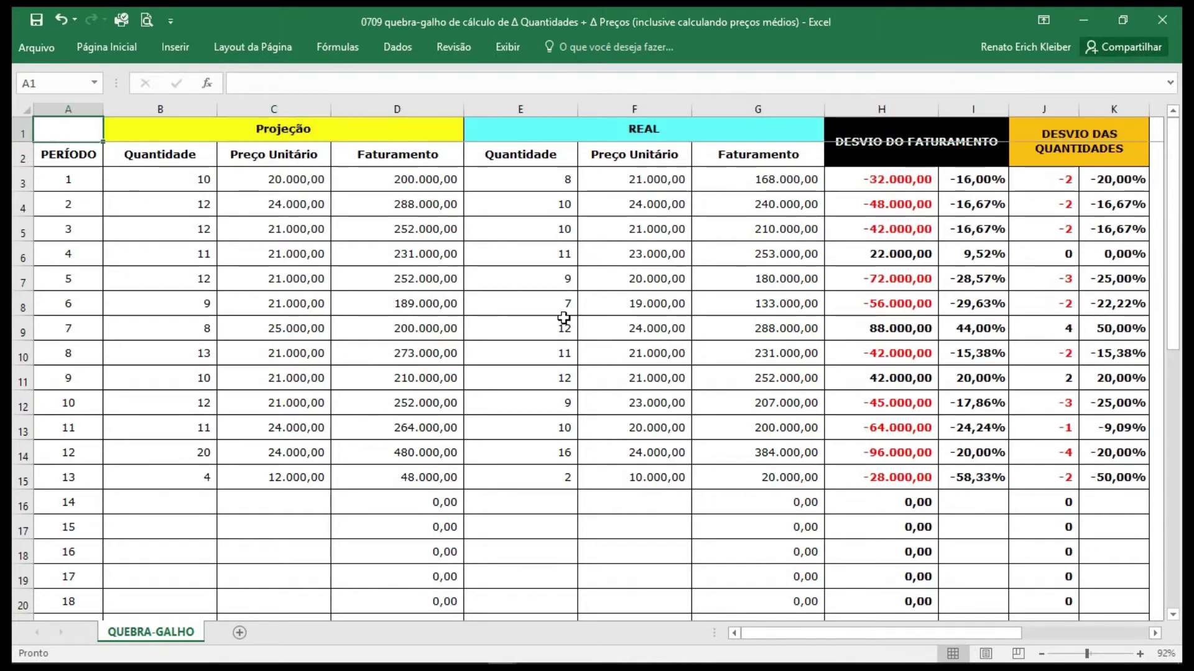
scroll(554, 318, down, 2)
scroll(554, 319, down, 1)
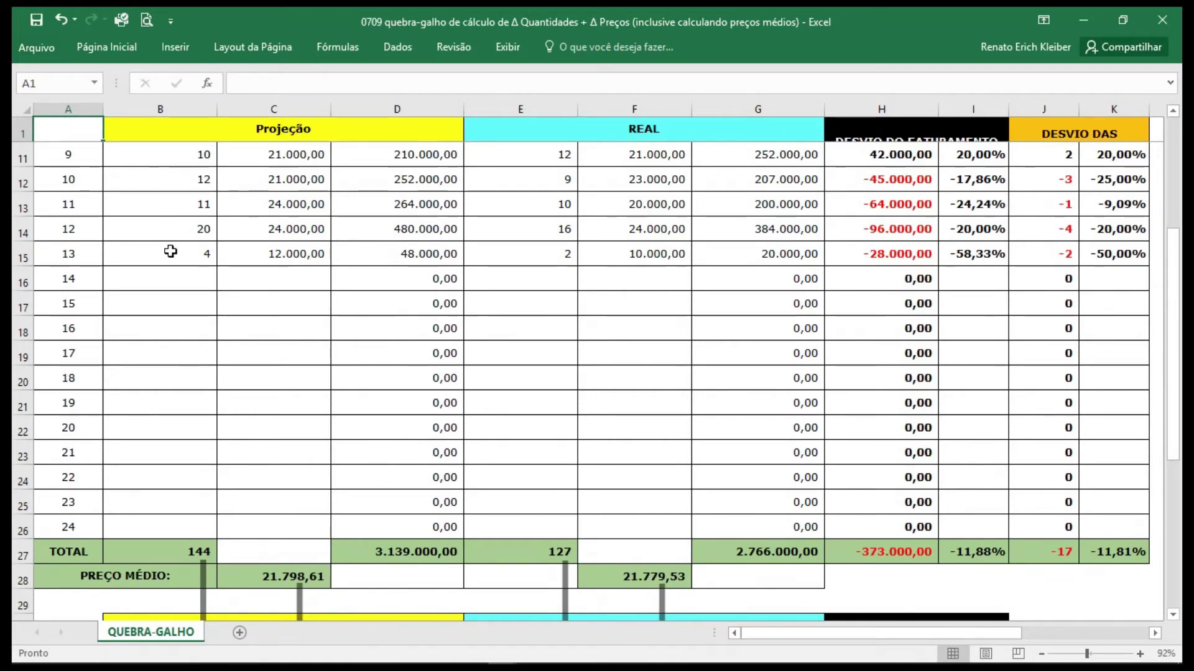
scroll(172, 253, up, 3)
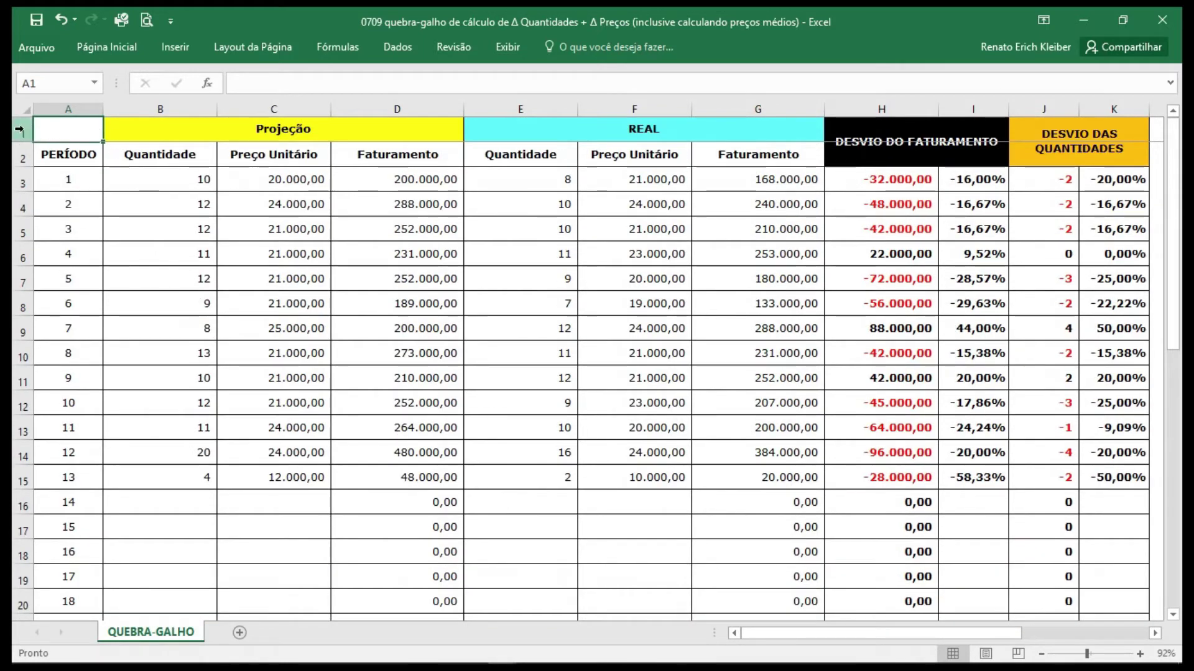
Step: Replace the existing freeze with panes frozen at cell B3, locking header rows 1:2 and the PERÍODO column
click(129, 175)
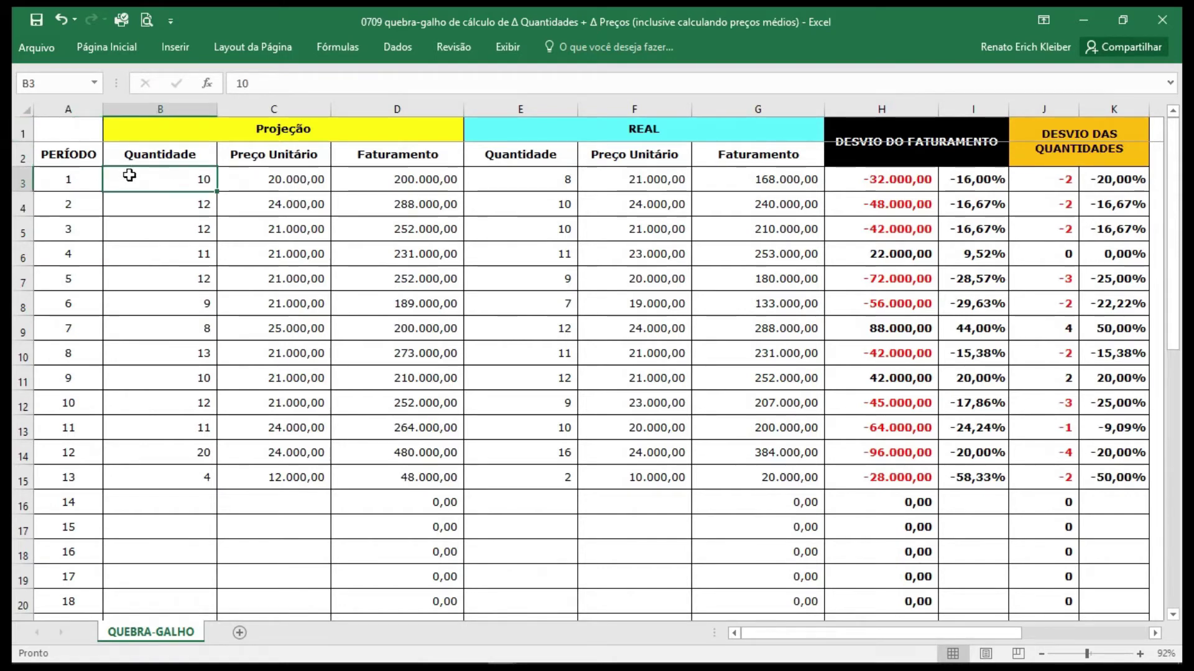
click(509, 47)
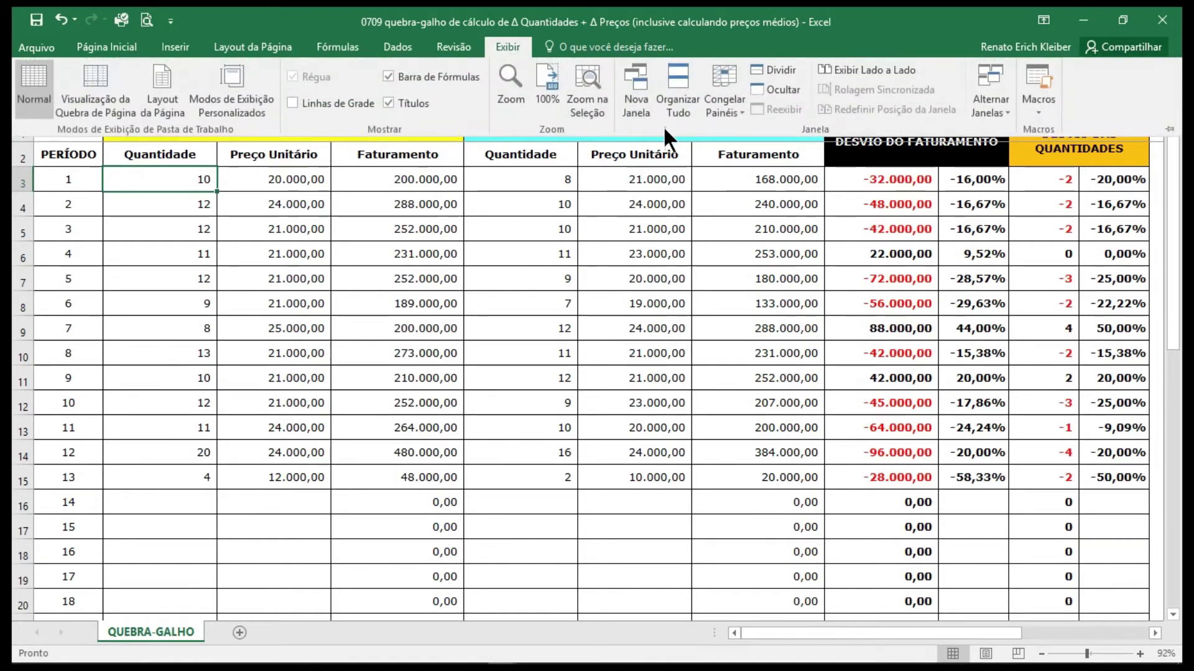
click(735, 115)
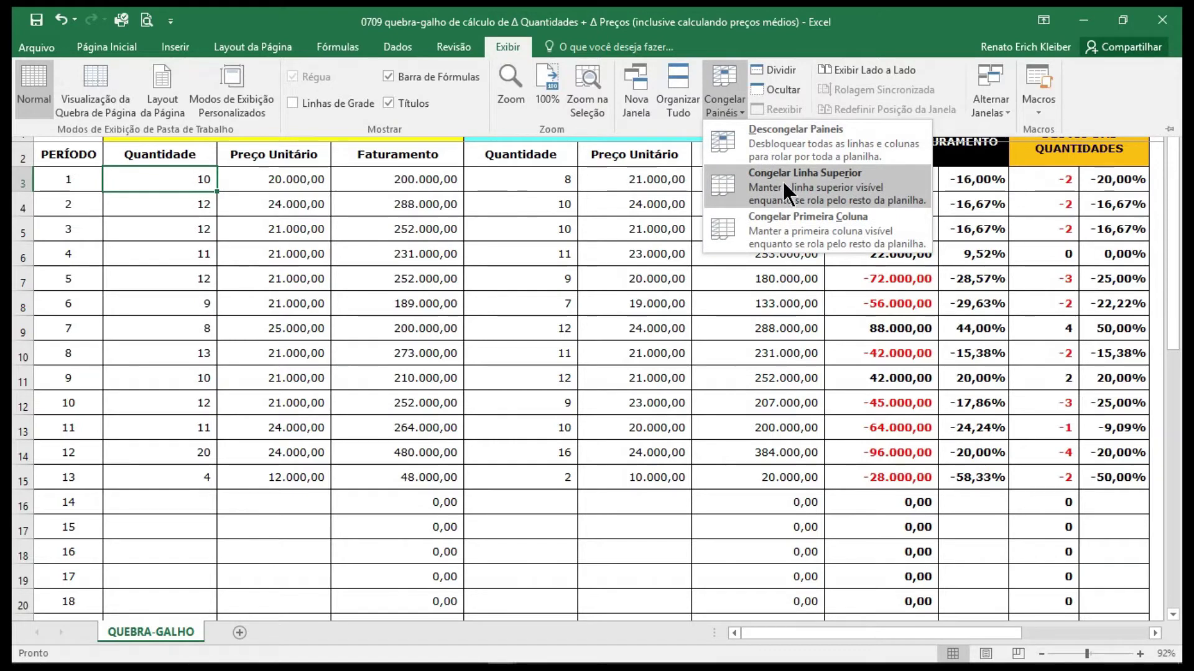
click(782, 221)
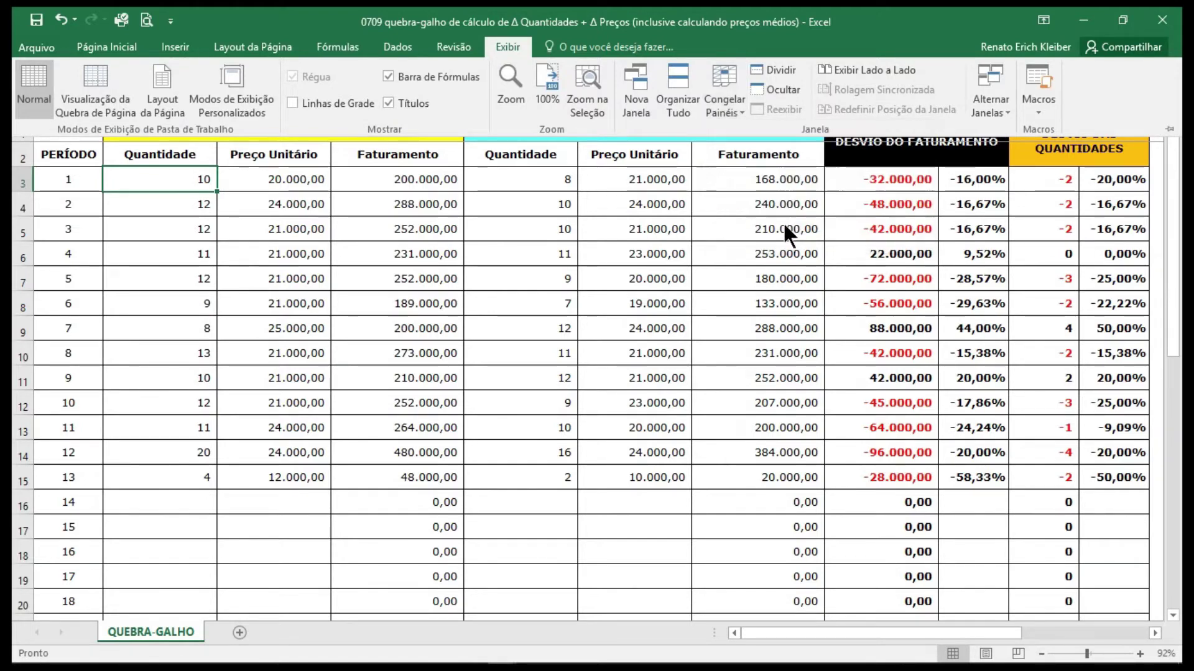
click(728, 107)
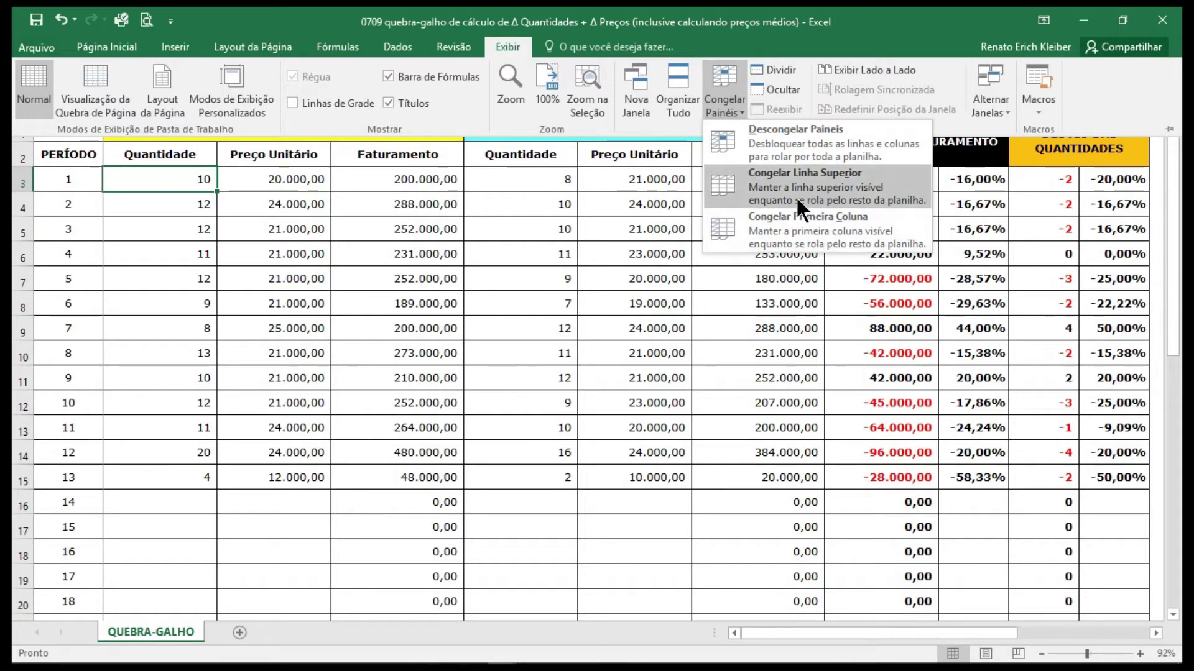
click(782, 155)
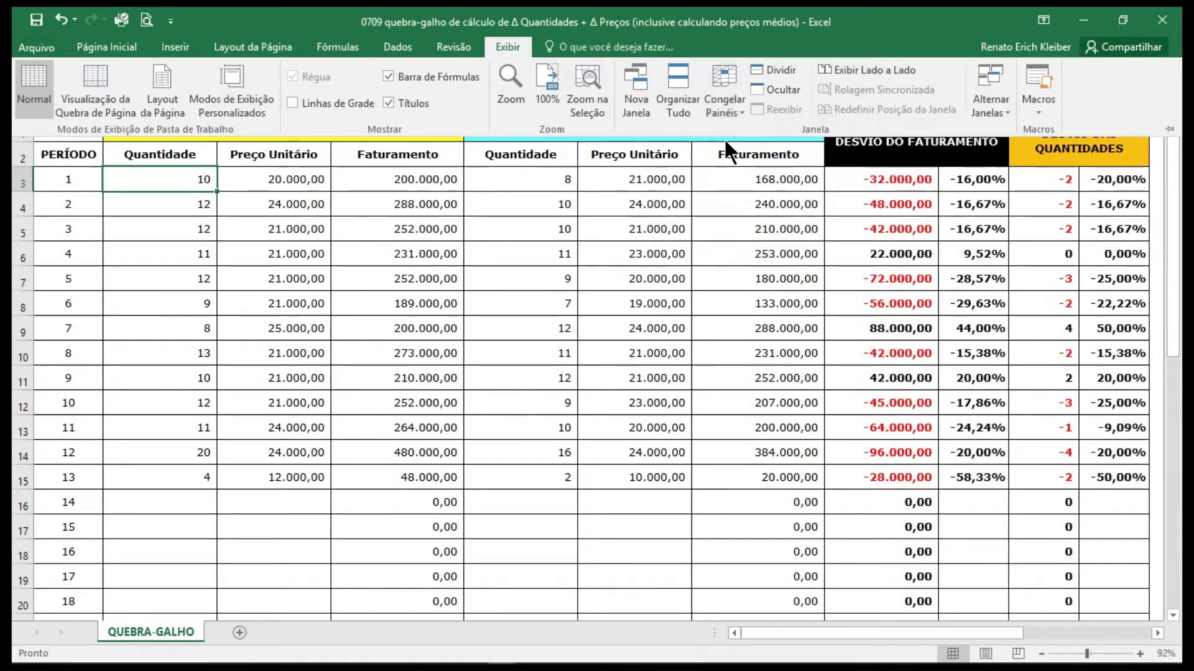
click(737, 115)
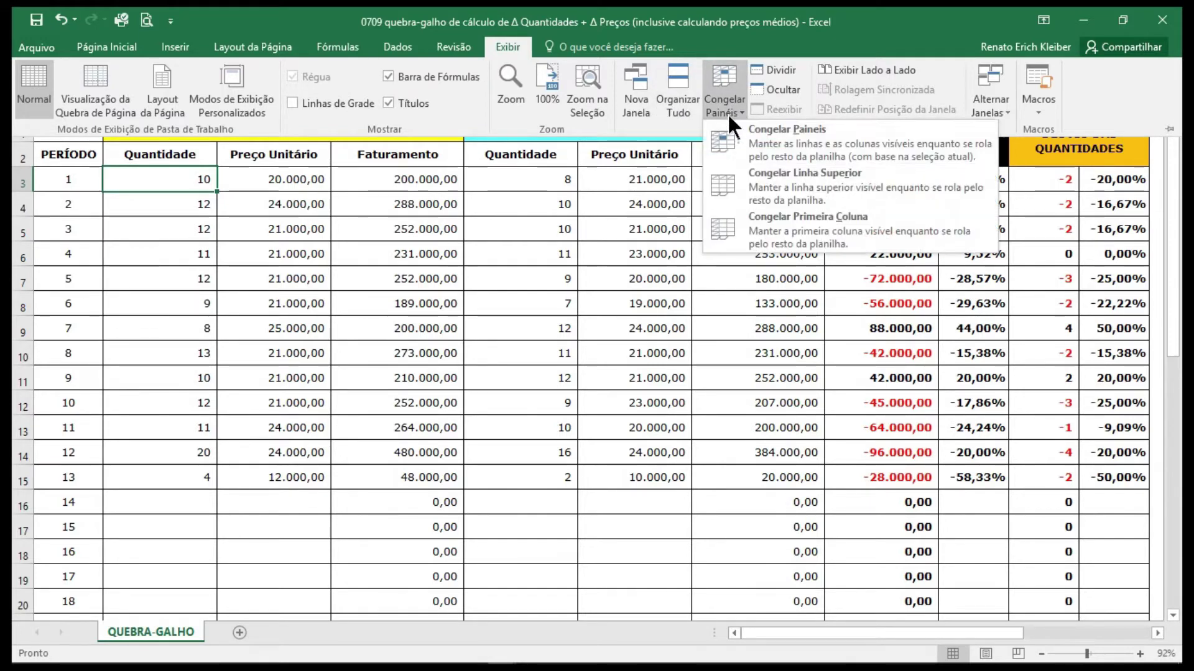
click(768, 146)
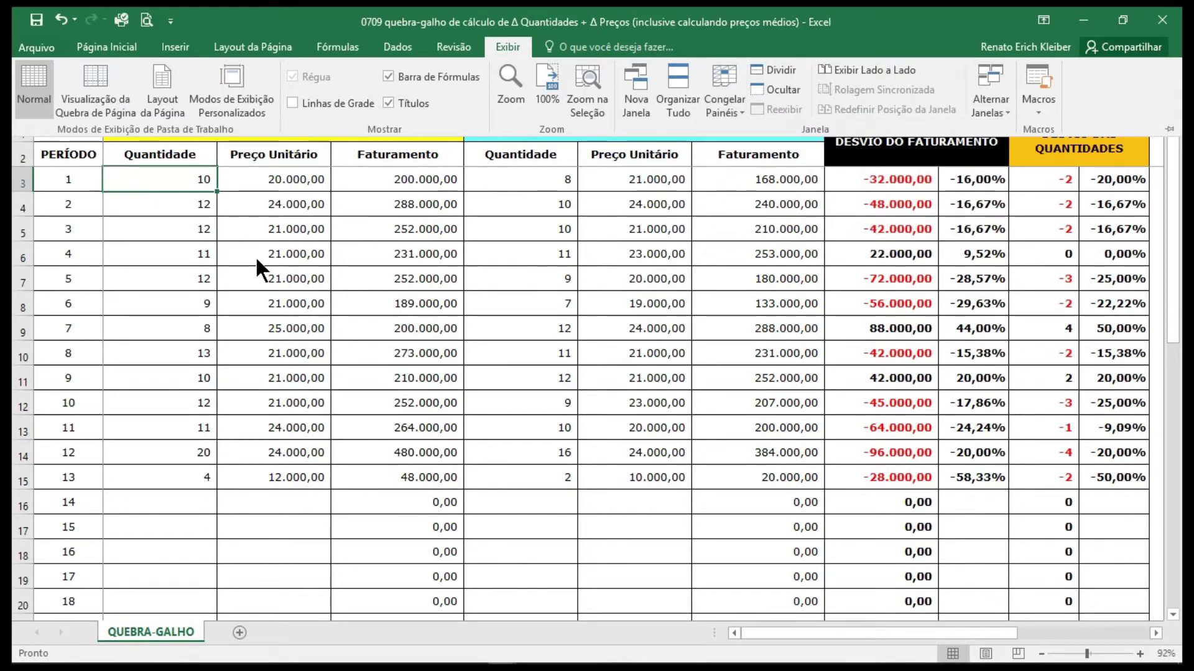
Step: Check the frozen header rows 1:2 against the lower periods and the totals, and return to period 1
click(1171, 171)
scroll(464, 283, down, 3)
drag(22, 133, 21, 159)
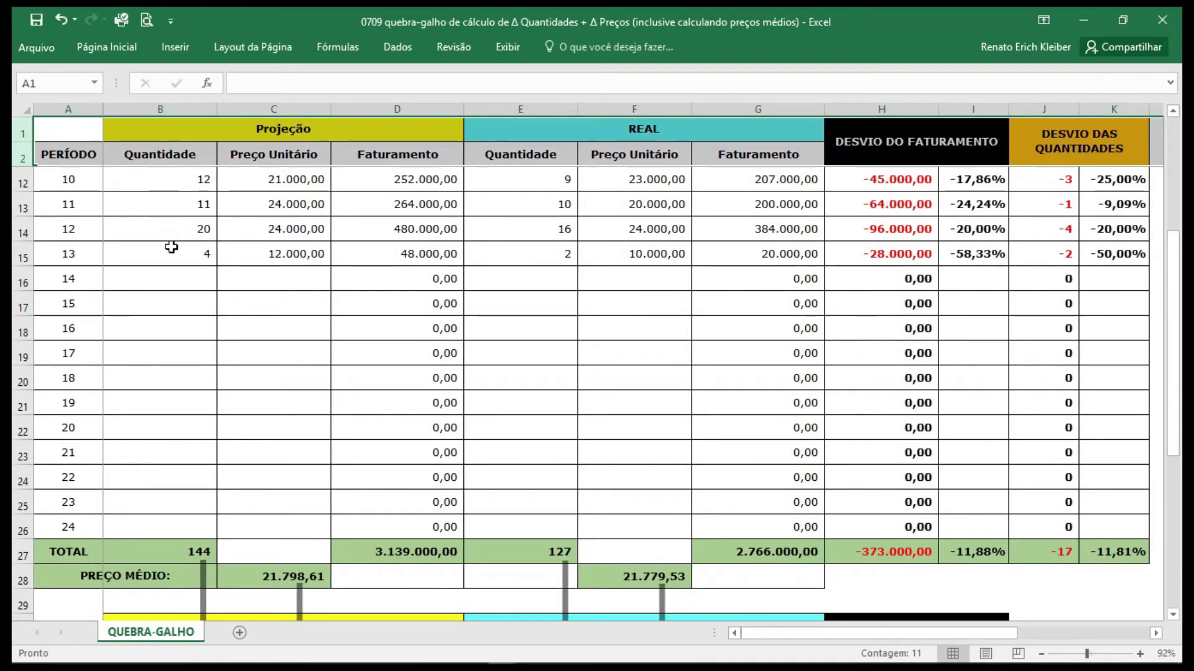
click(197, 132)
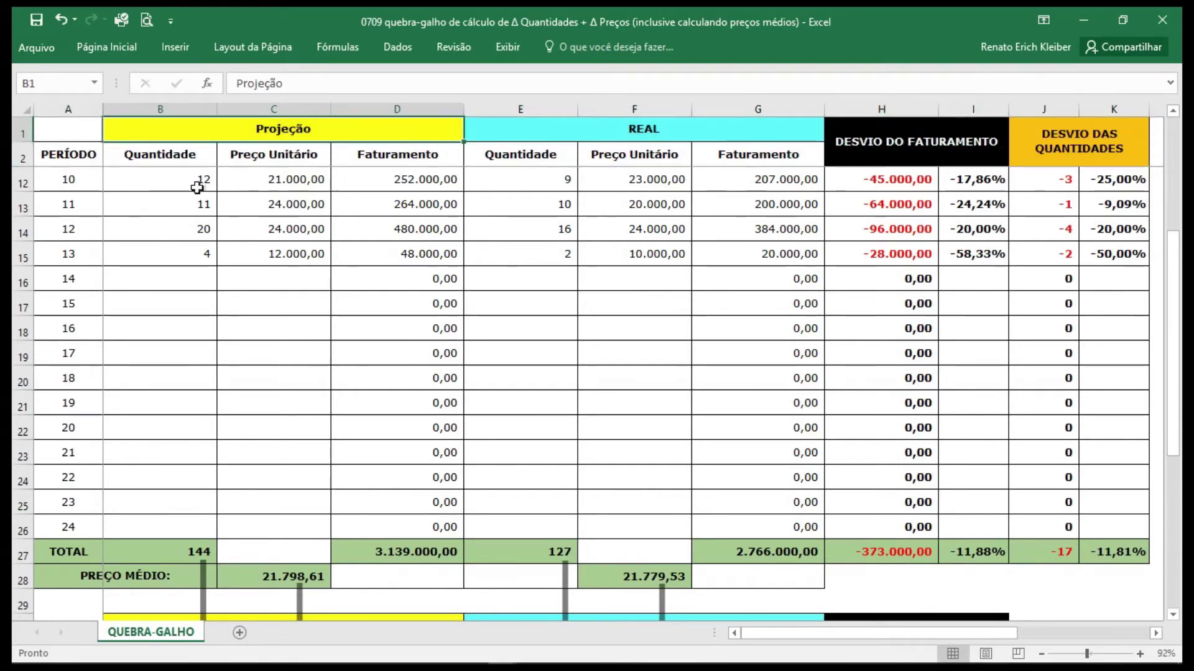
scroll(182, 200, up, 3)
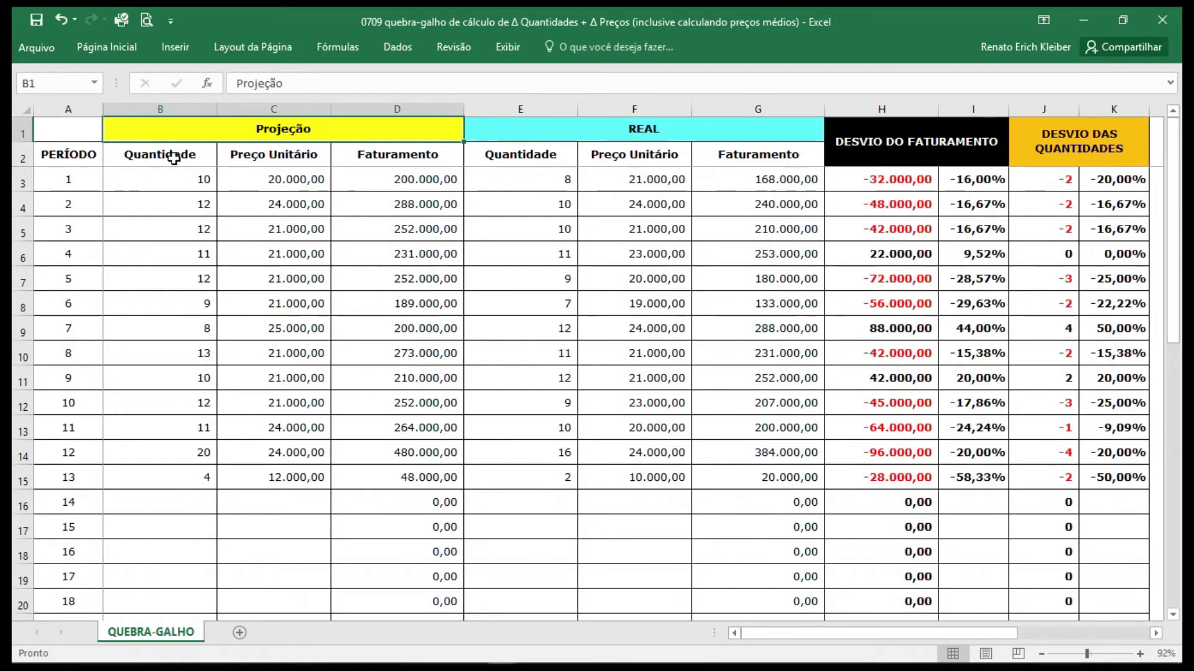
Step: Examine the projected quantity and unit price columns B and C, and compare columns B and D down to their totals
click(175, 109)
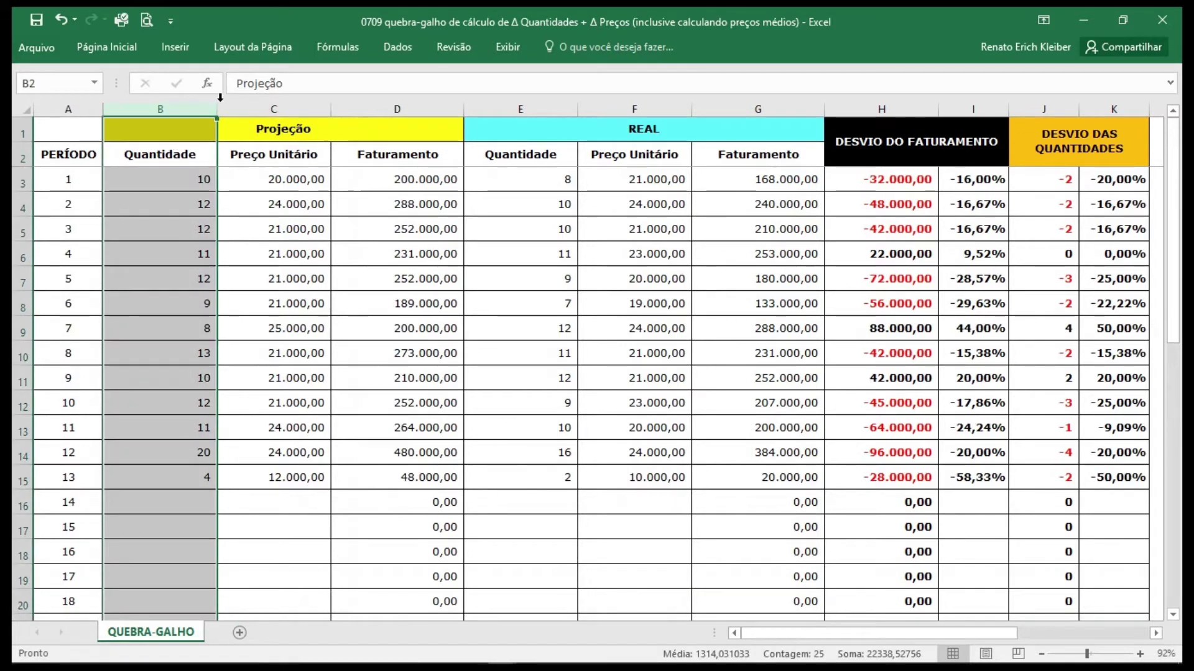
click(260, 107)
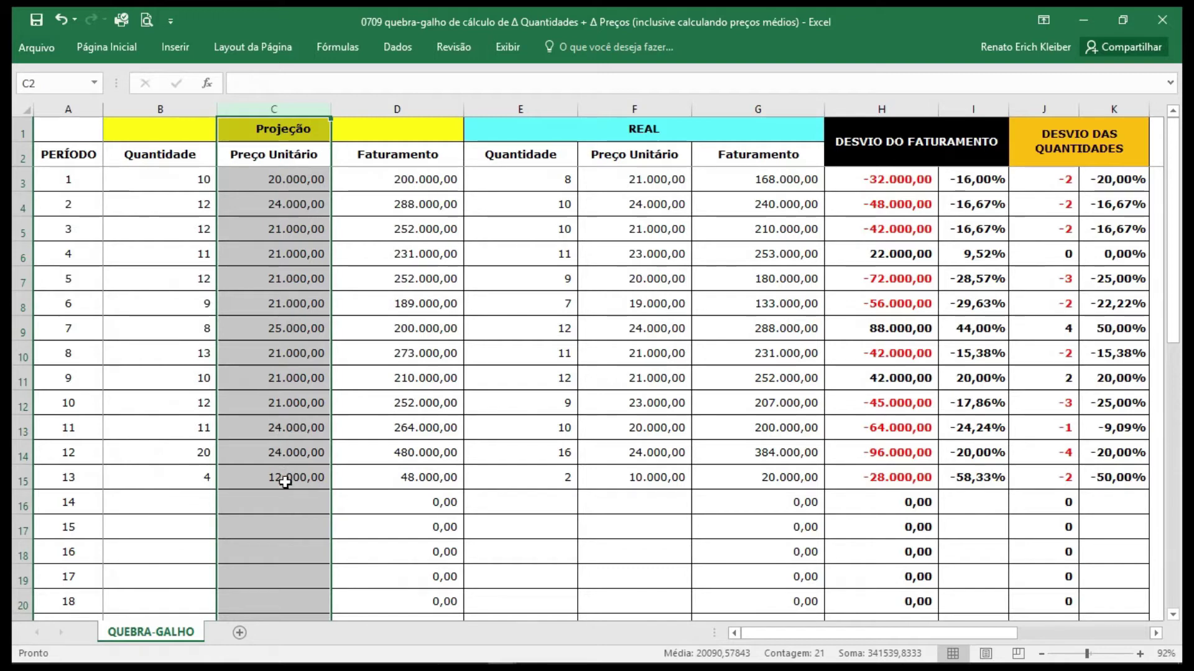
click(179, 107)
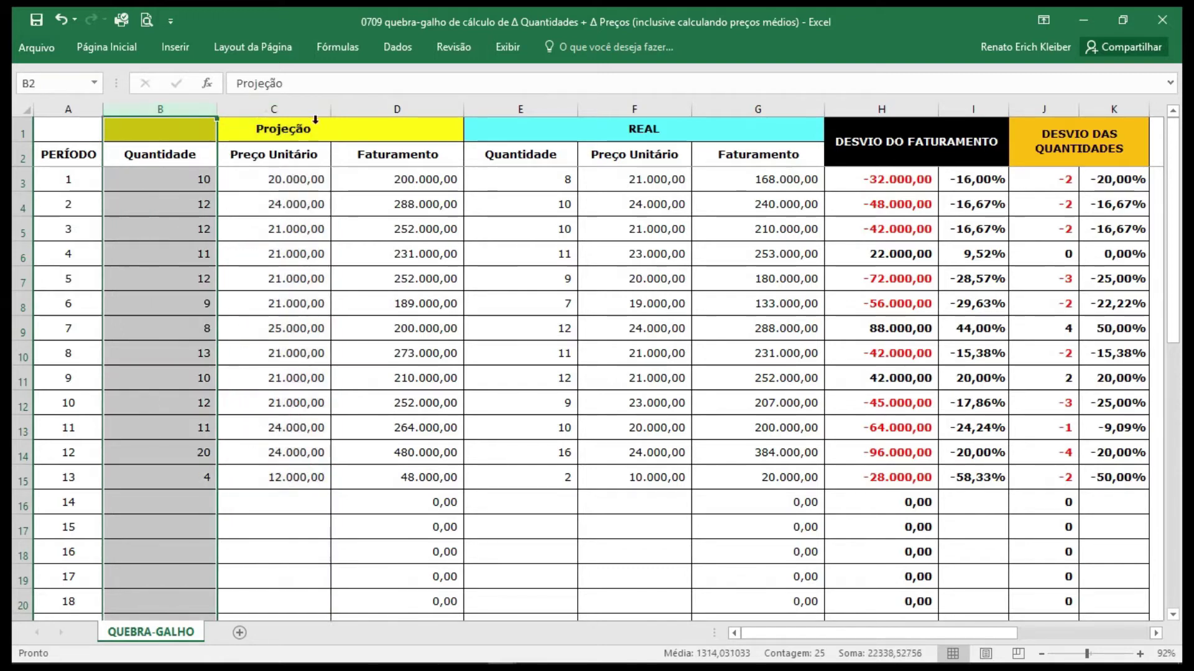
ctrl+click(401, 109)
scroll(473, 277, down, 5)
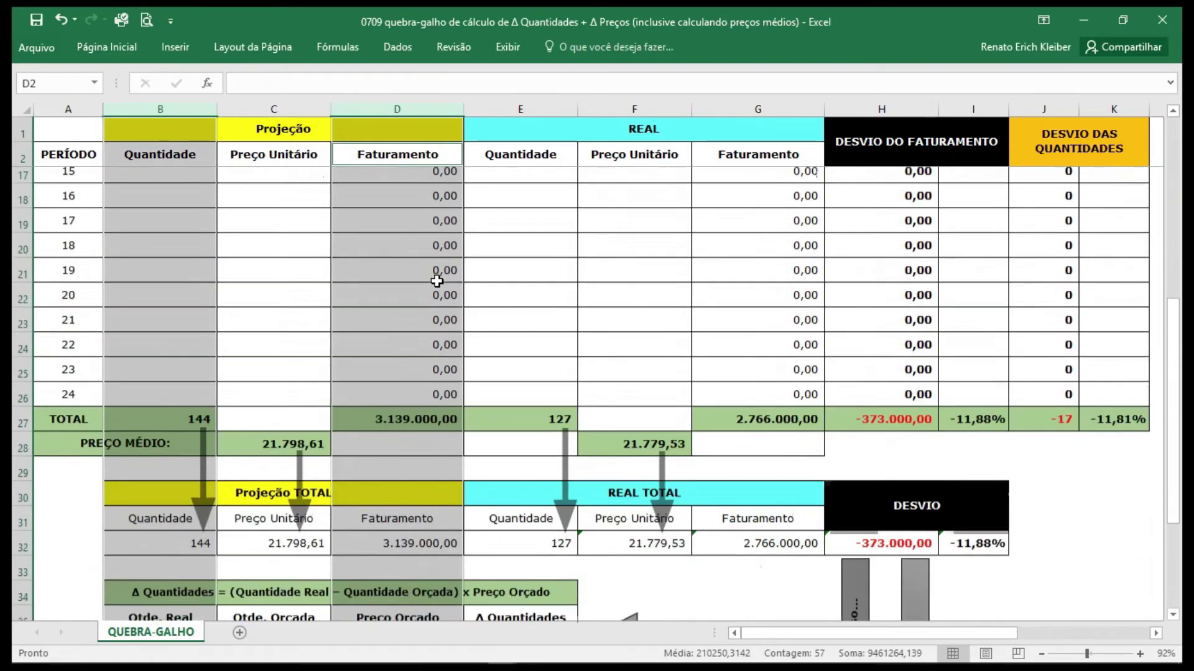
scroll(259, 373, up, 5)
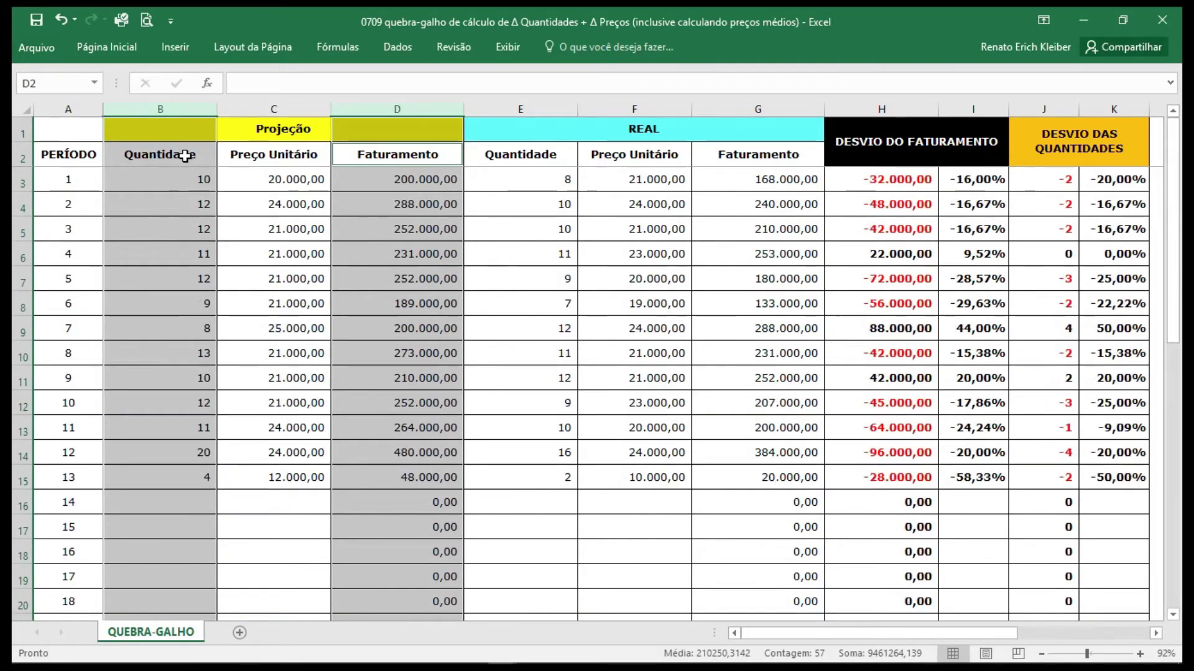
Step: Examine the TOTAL row formulas for projected quantity in B27 and projected revenue in D27
click(185, 156)
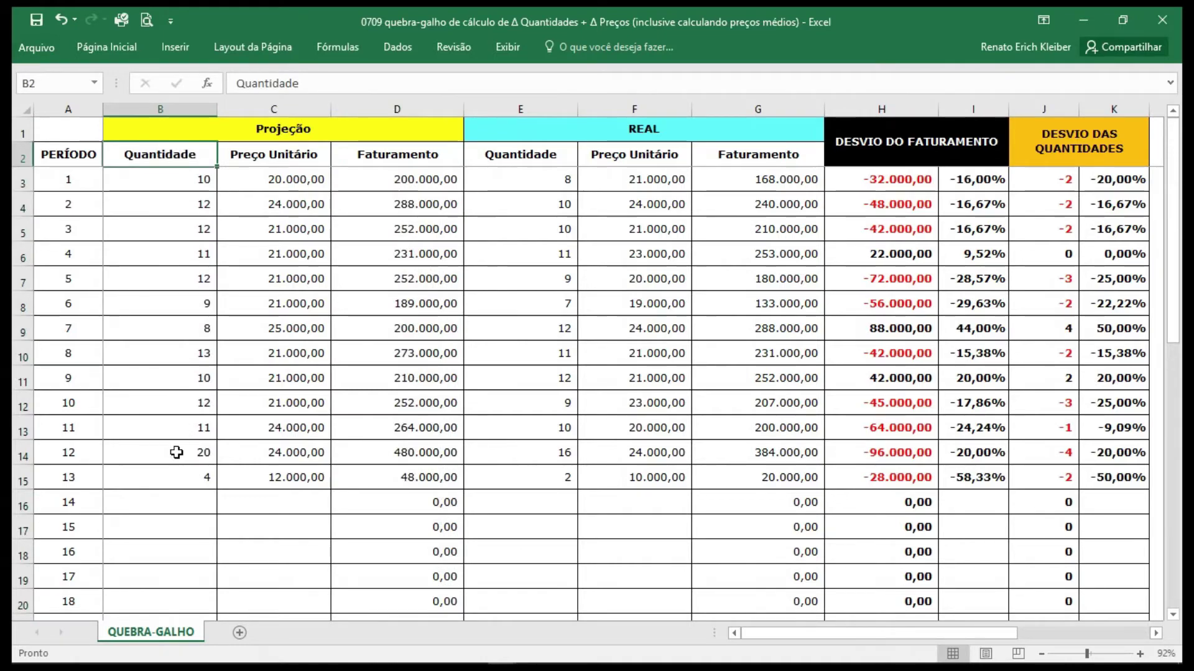
scroll(177, 453, down, 4)
click(159, 473)
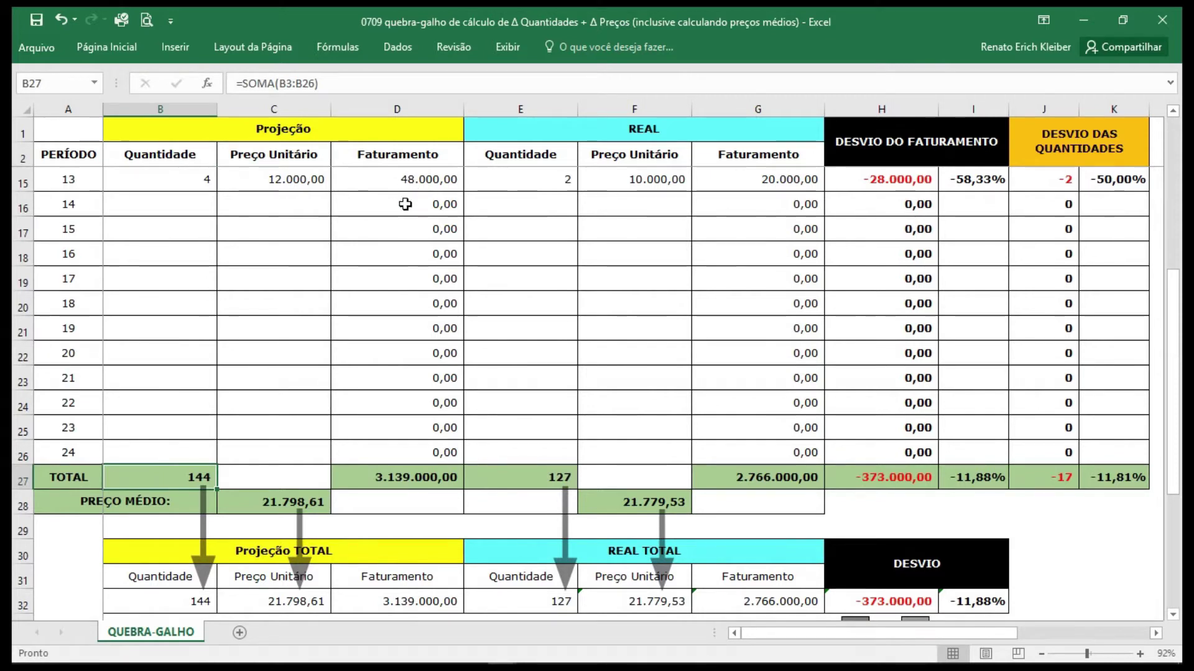
click(398, 478)
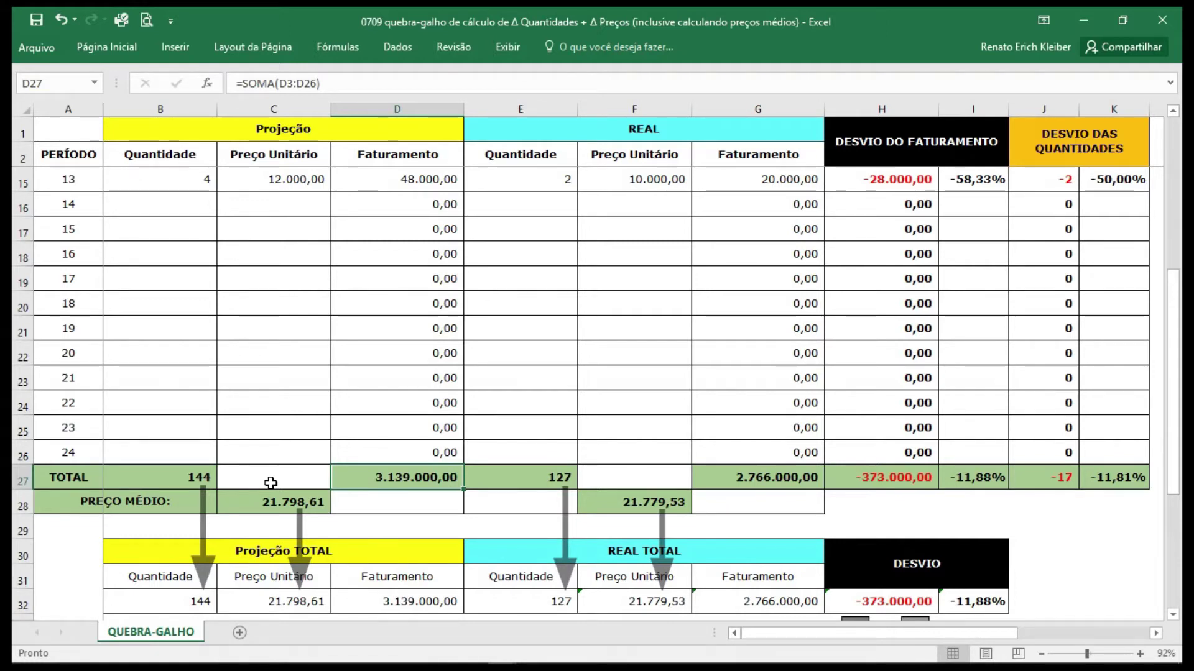
Step: Compare the projected unit prices and quantities of periods 12 and 13 in B14:C15
click(309, 180)
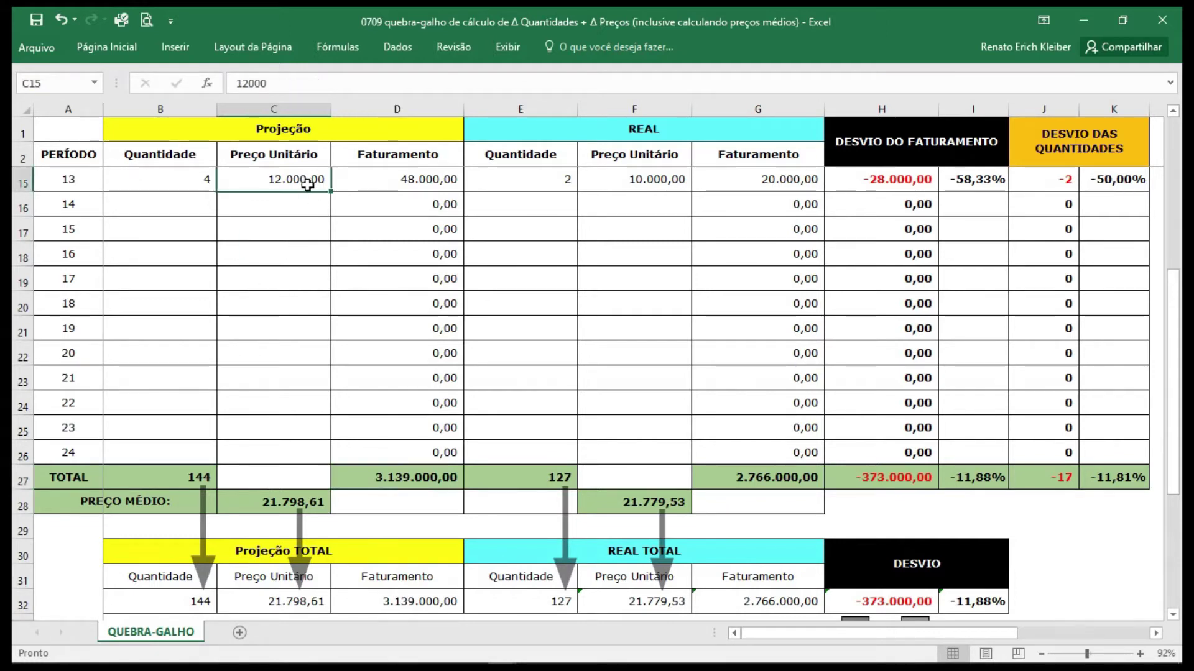
scroll(306, 194, up, 1)
click(306, 242)
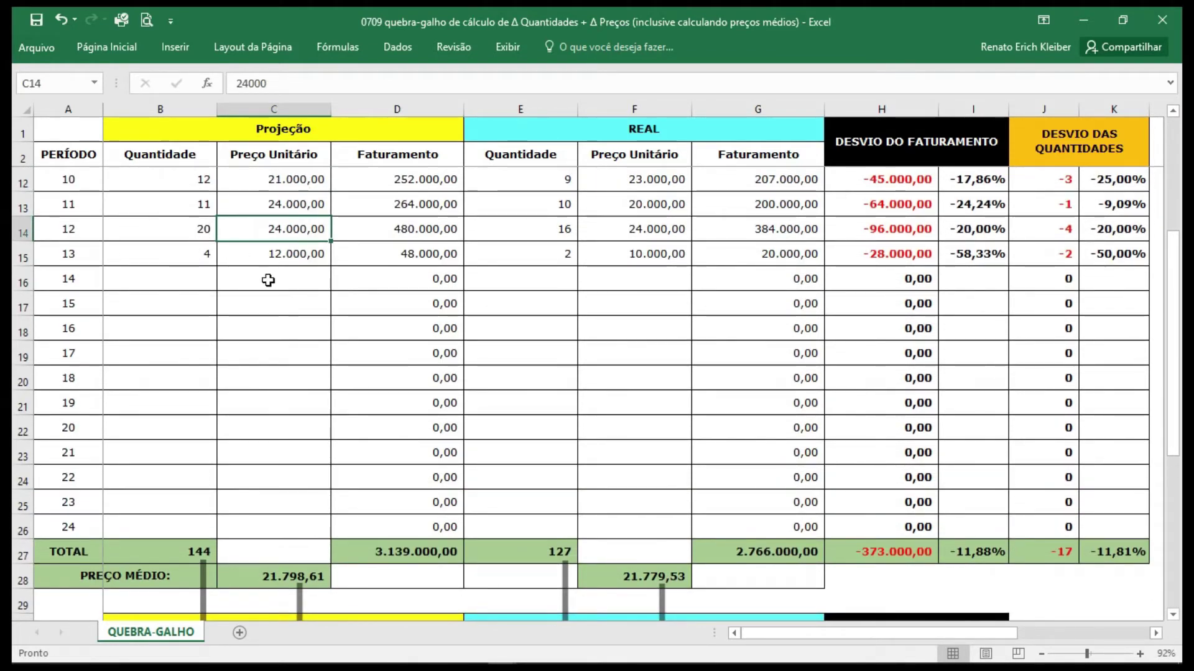
click(178, 232)
click(189, 253)
click(188, 231)
click(187, 252)
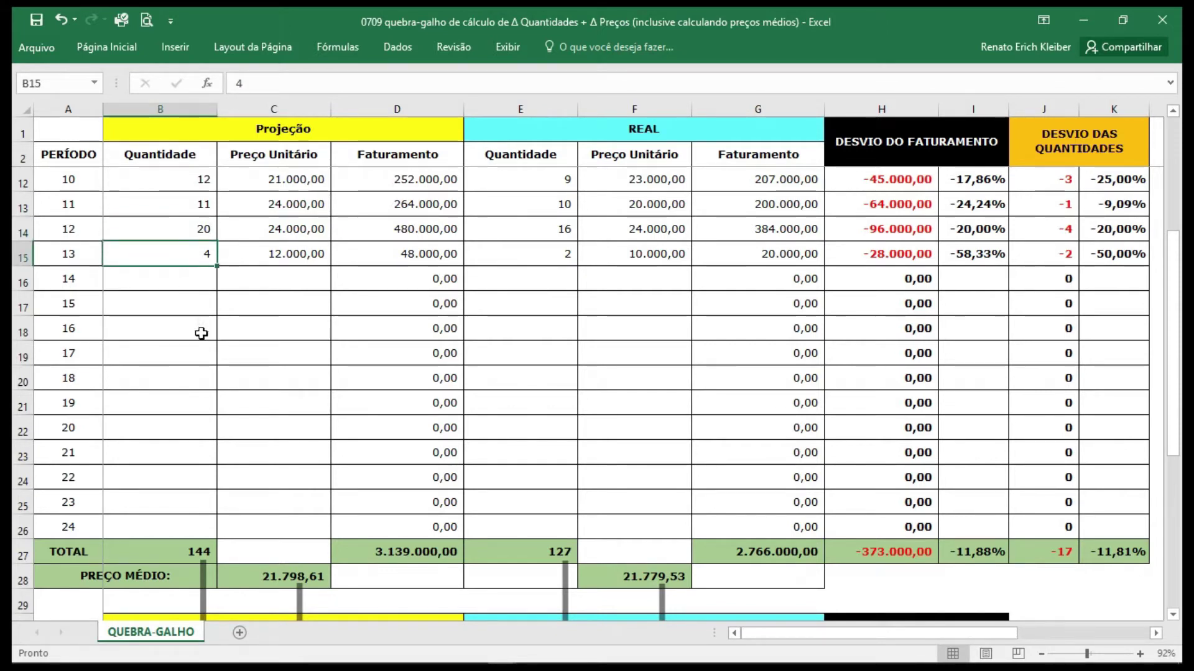
scroll(270, 474, down, 1)
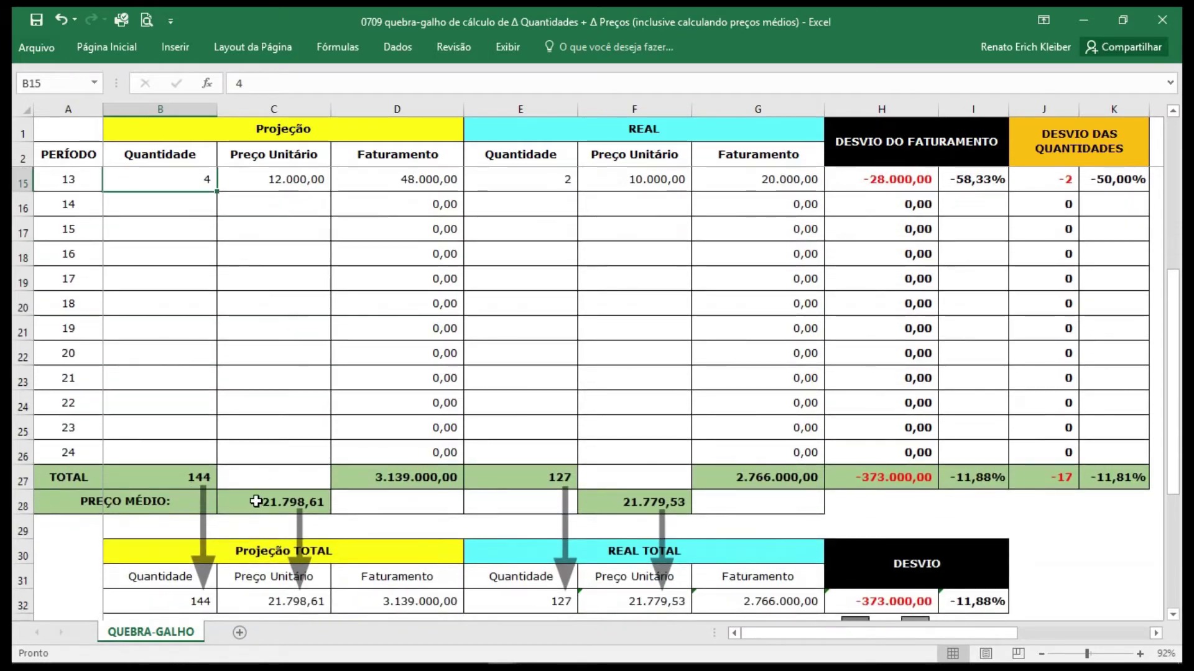
Step: Examine the projected PREÇO MÉDIO formula in C28 against the revenue total in D27 and the quantity total in B27
click(256, 503)
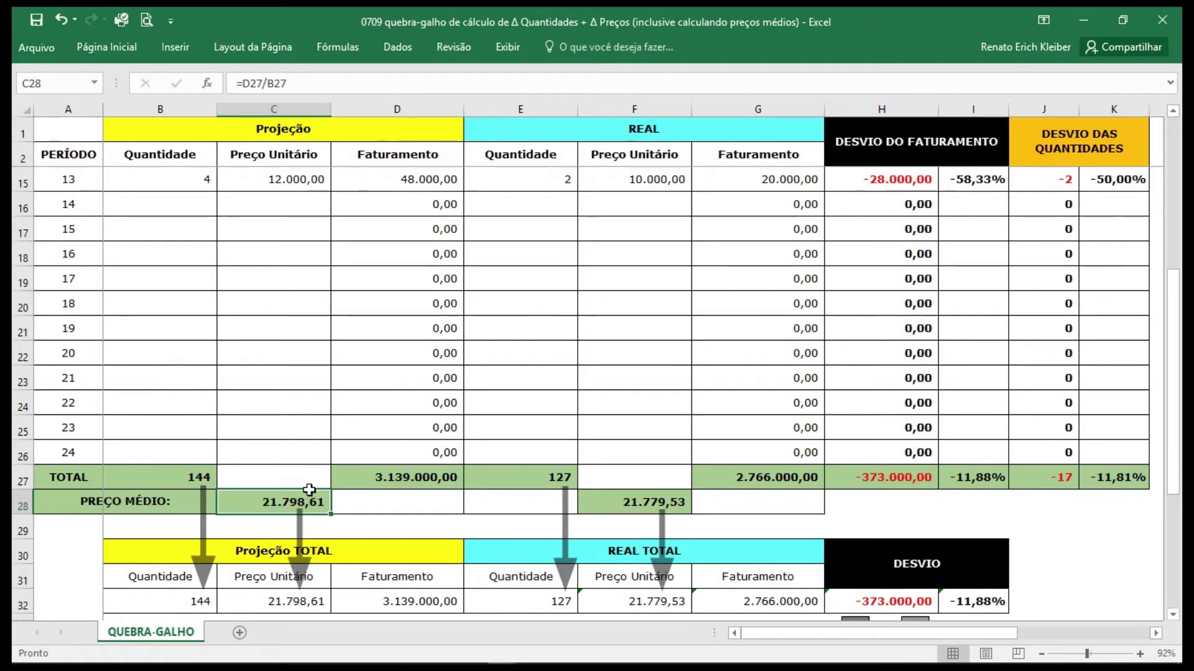
click(427, 473)
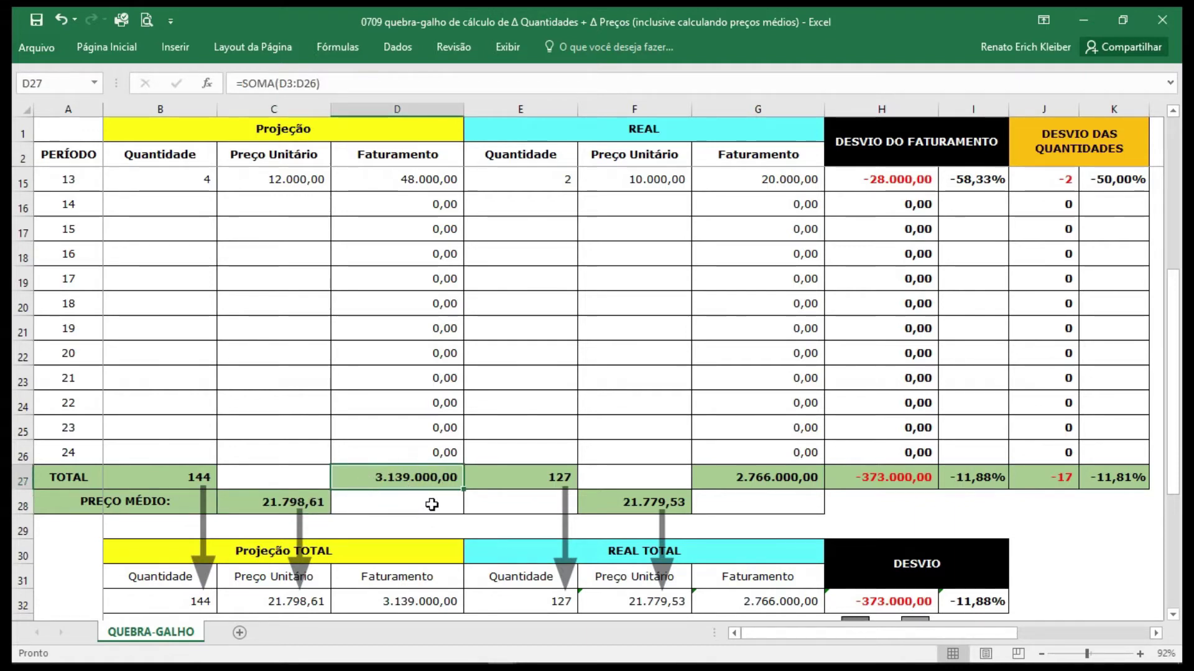
click(187, 482)
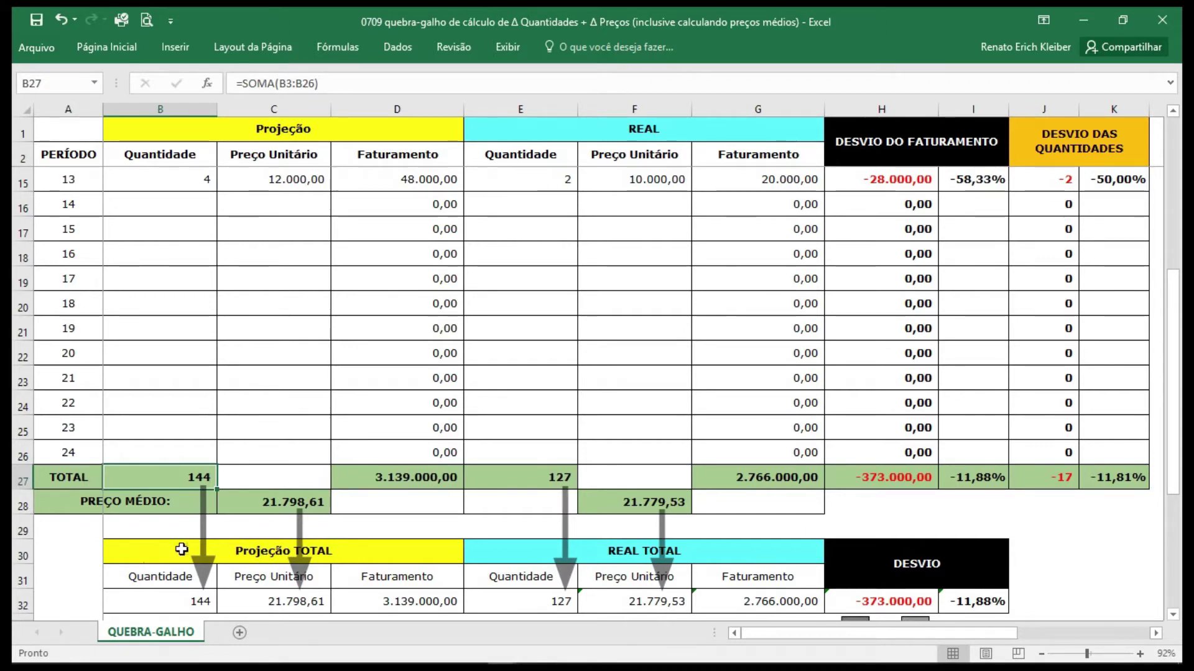
scroll(560, 406, up, 4)
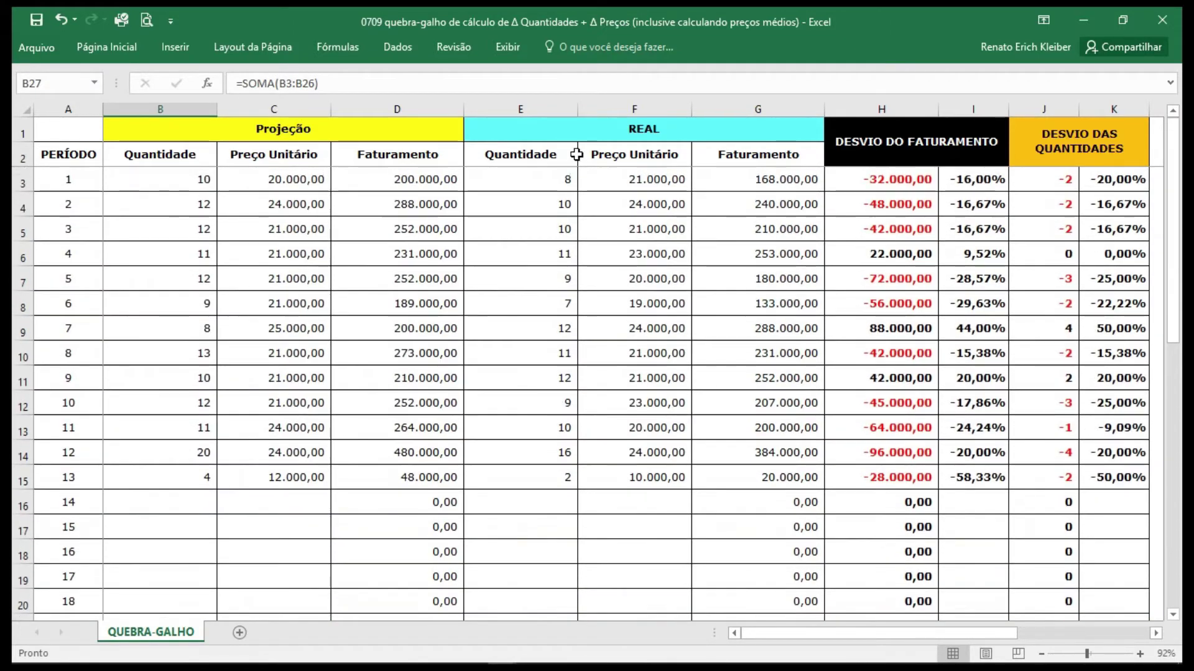
Step: Examine the REAL data in columns E to G, comparing quantity column E with revenue column G down to their totals
drag(547, 105, 749, 99)
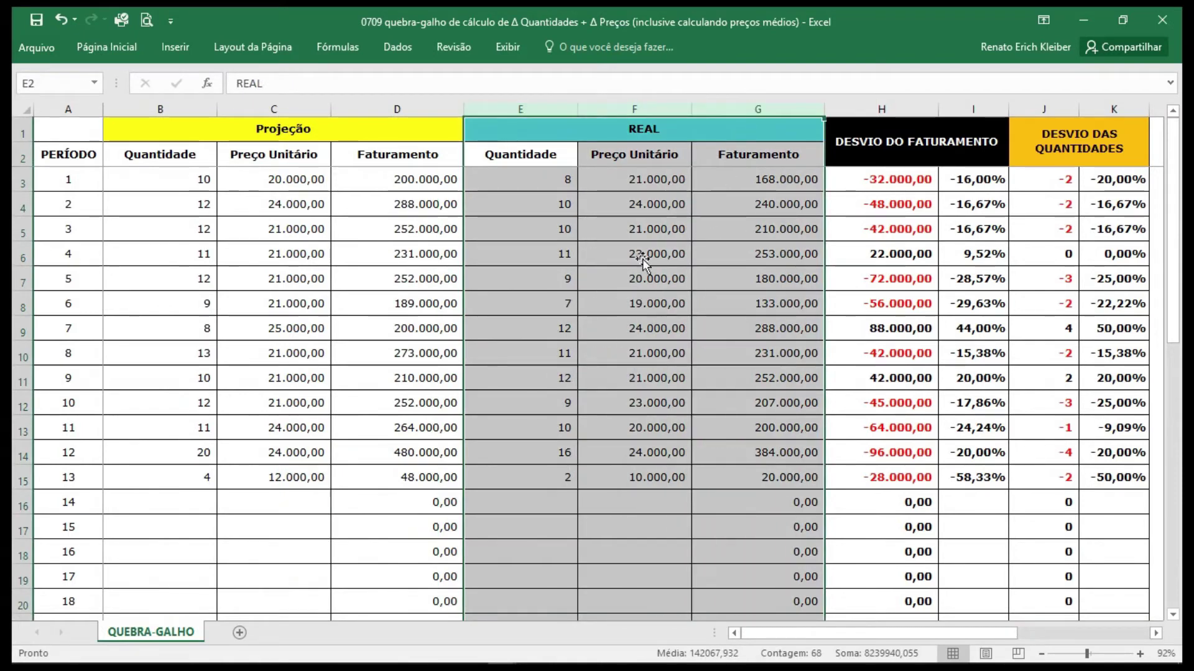
click(534, 103)
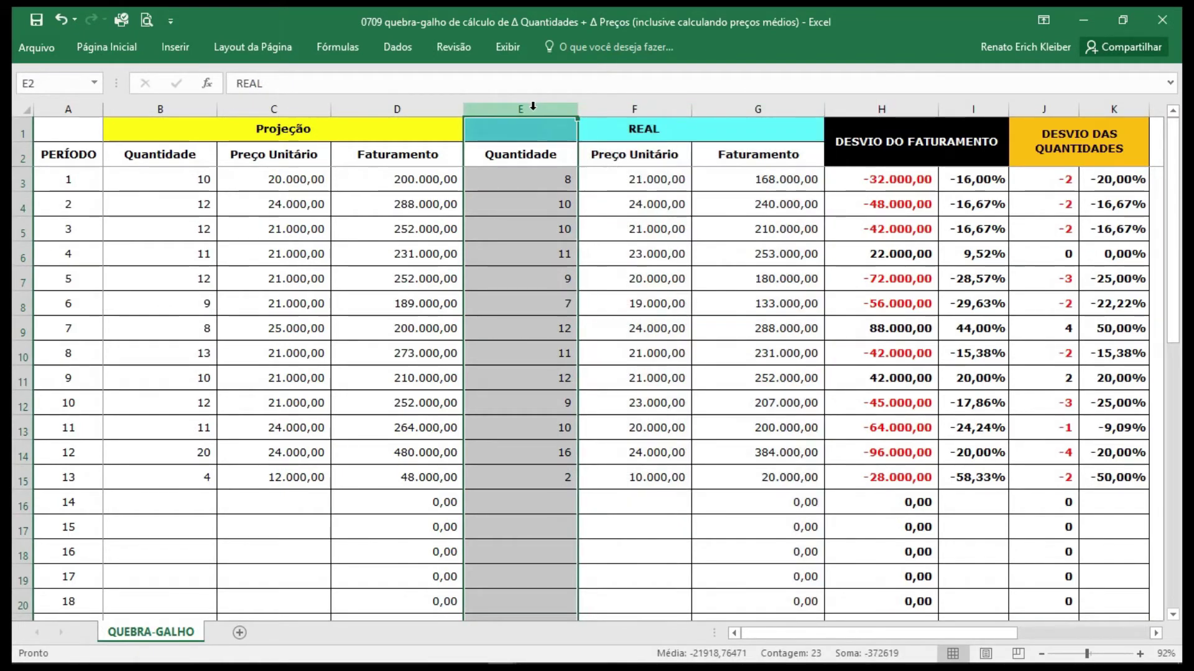
ctrl+click(741, 105)
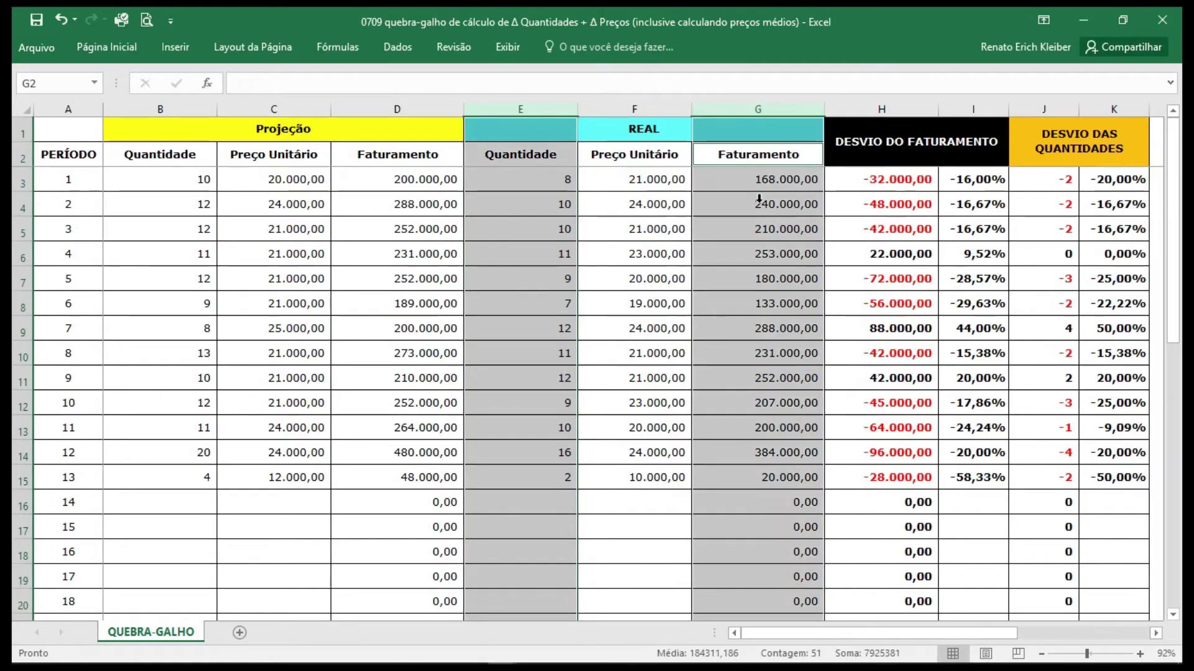
scroll(751, 229, down, 4)
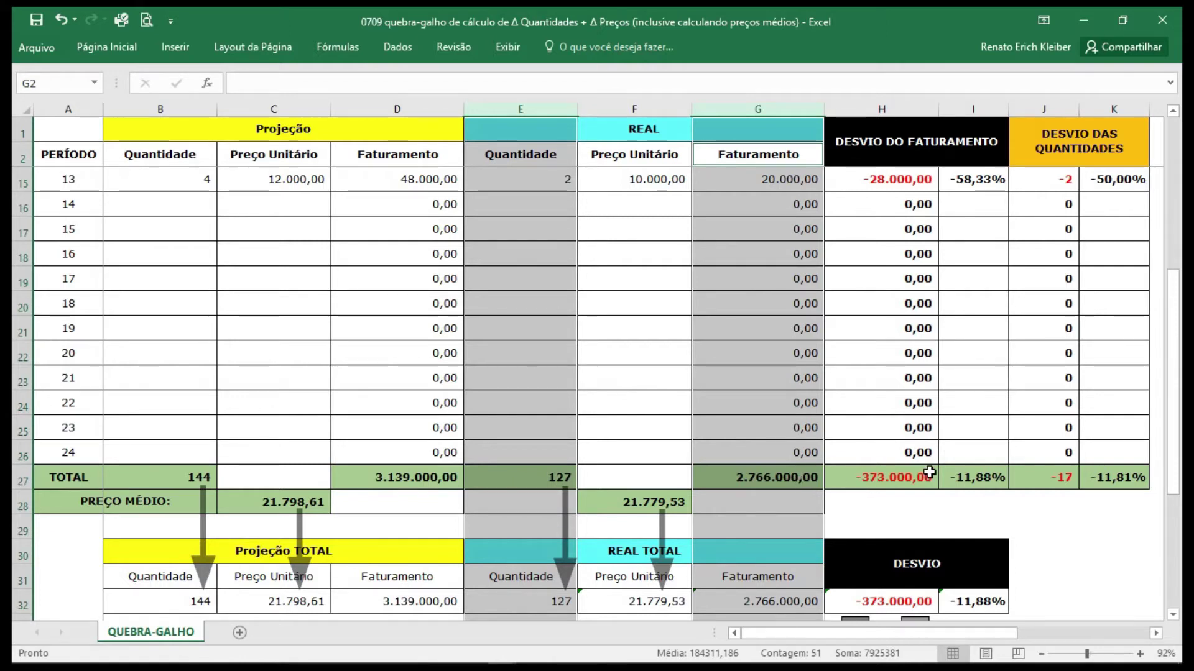
Step: Examine the DESVIO DO FATURAMENTO columns H and I and their TOTAL row formulas in H27 and I27
drag(887, 112, 970, 117)
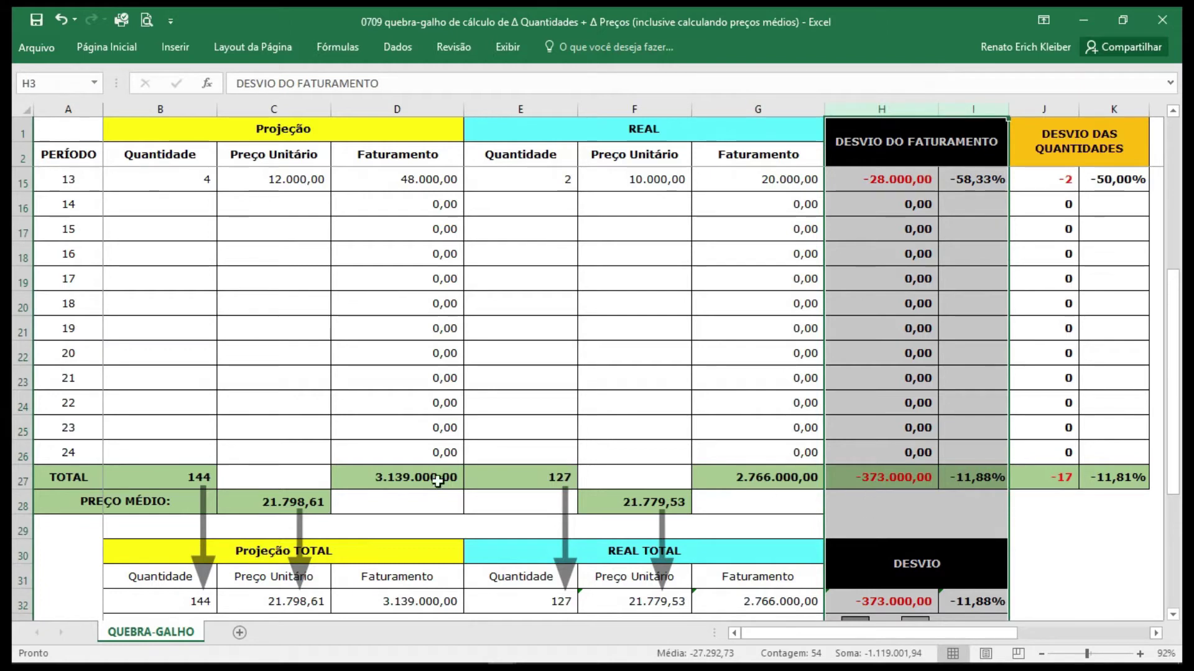
click(23, 481)
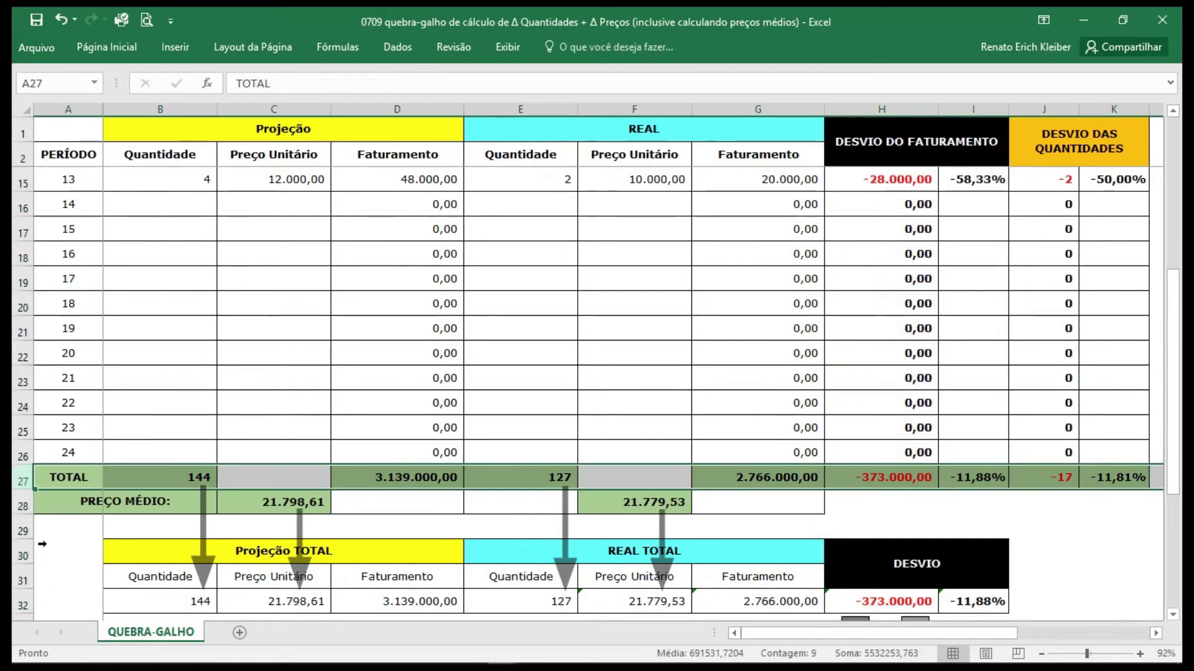
click(892, 482)
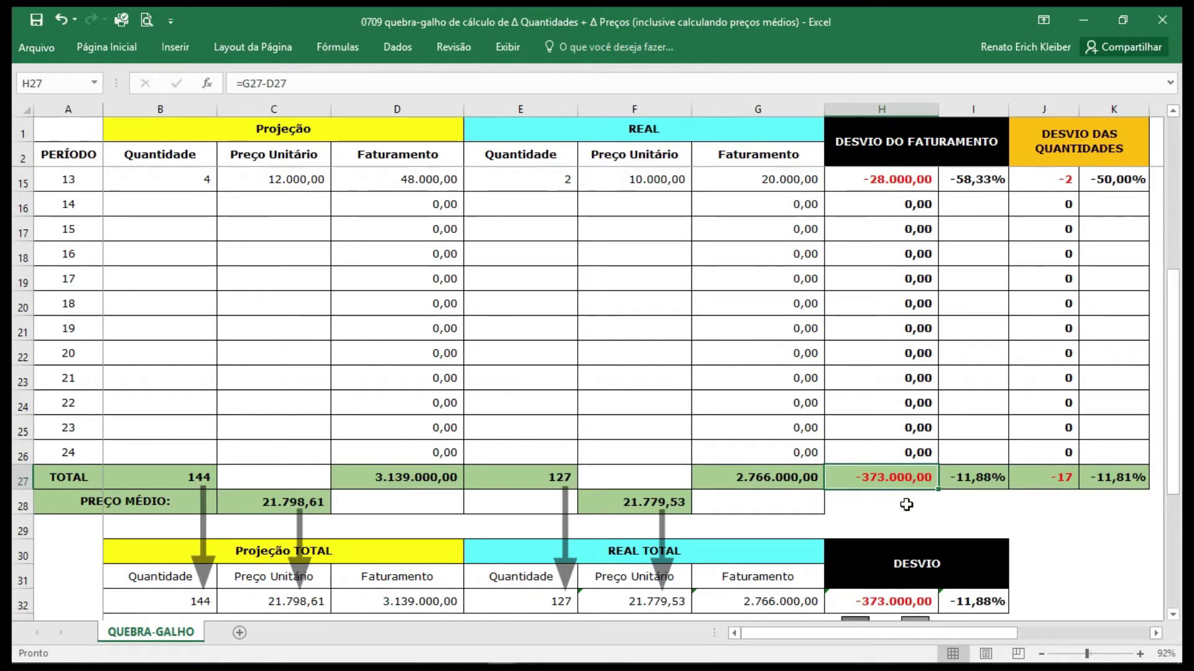
click(965, 484)
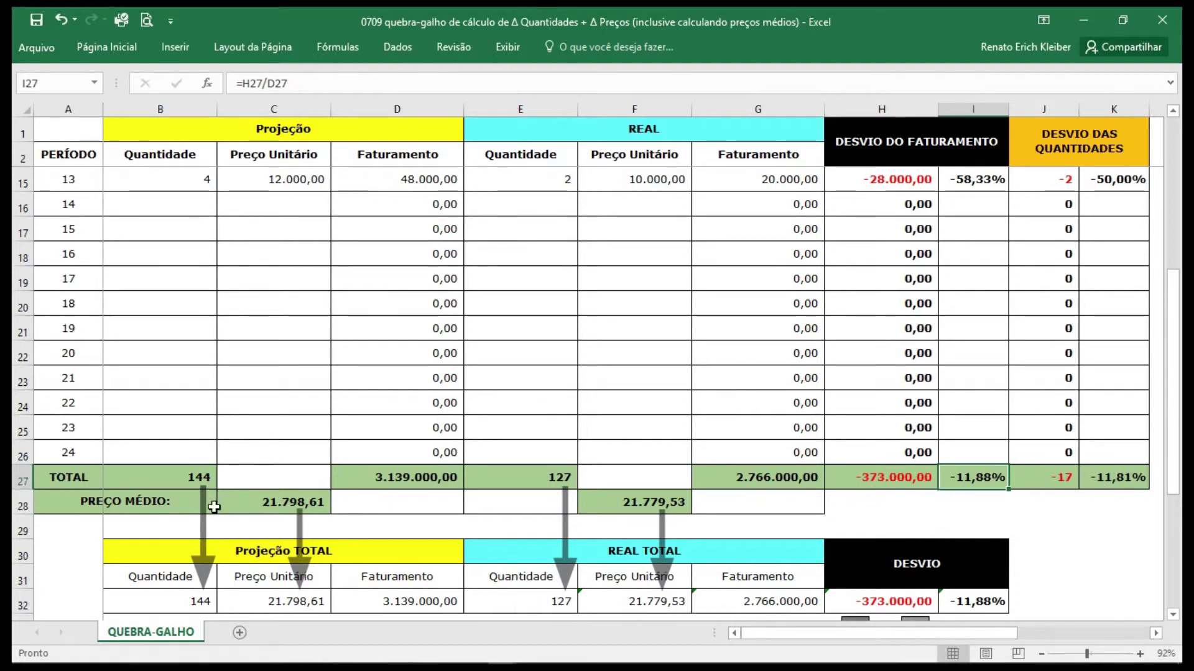
Step: Compare quantity totals B27 and E27 with their deviations in J27 and K27, and check K27 against the revenue deviation percentage in I27
click(180, 474)
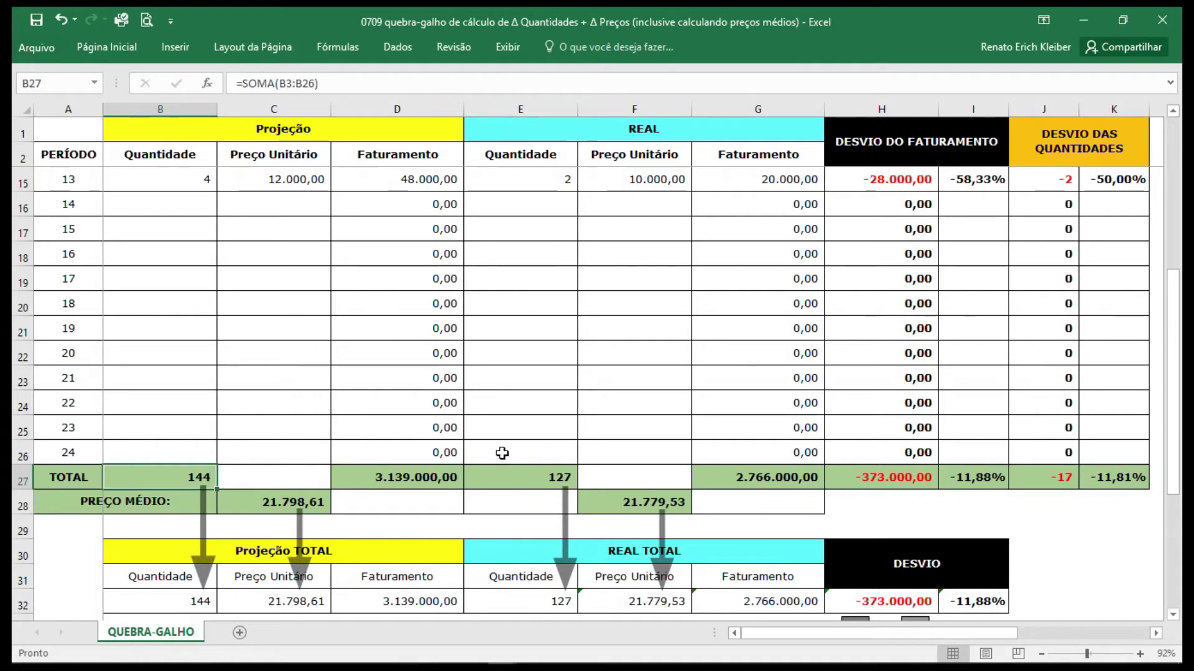
click(526, 487)
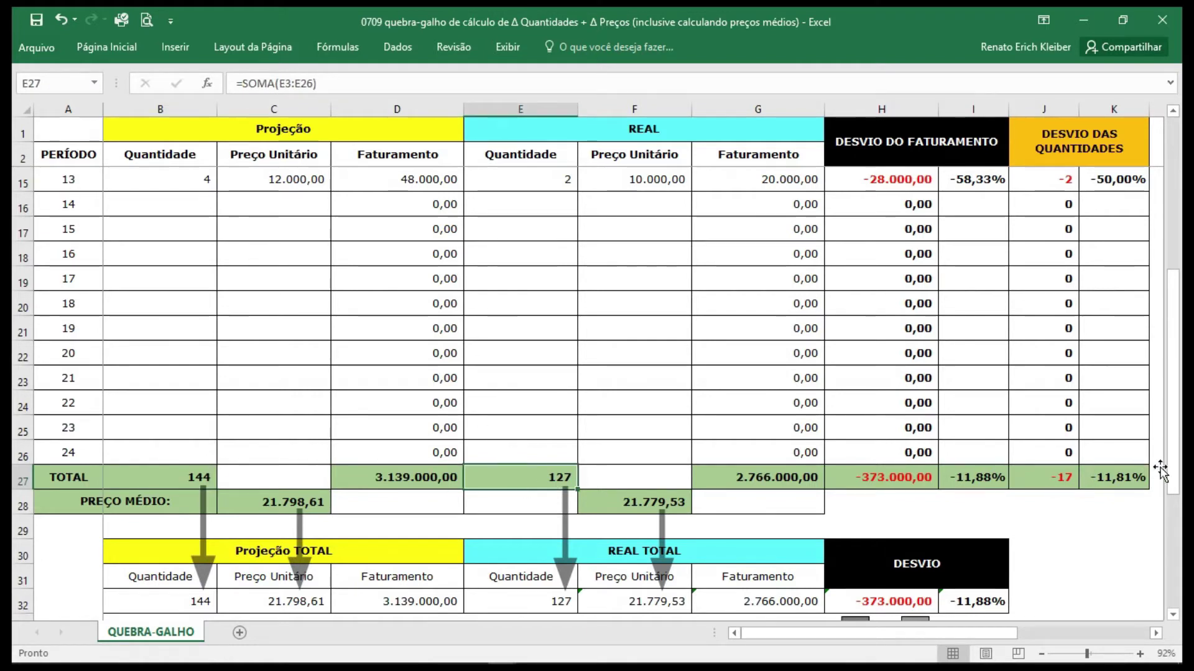
click(1050, 482)
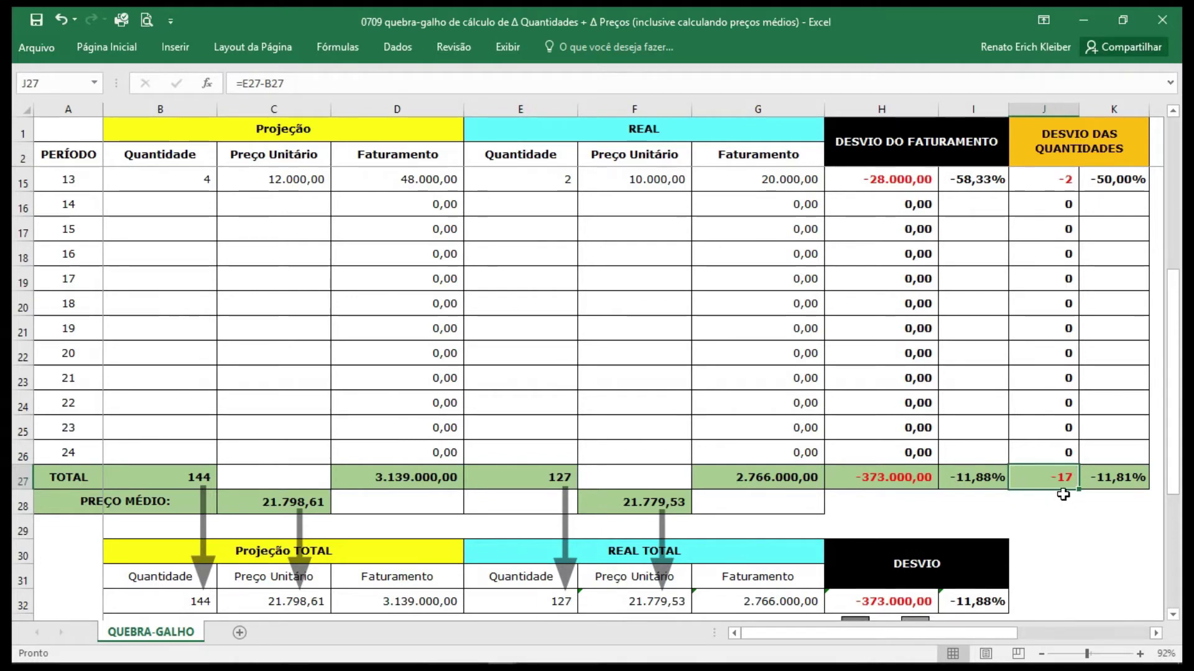
click(1104, 479)
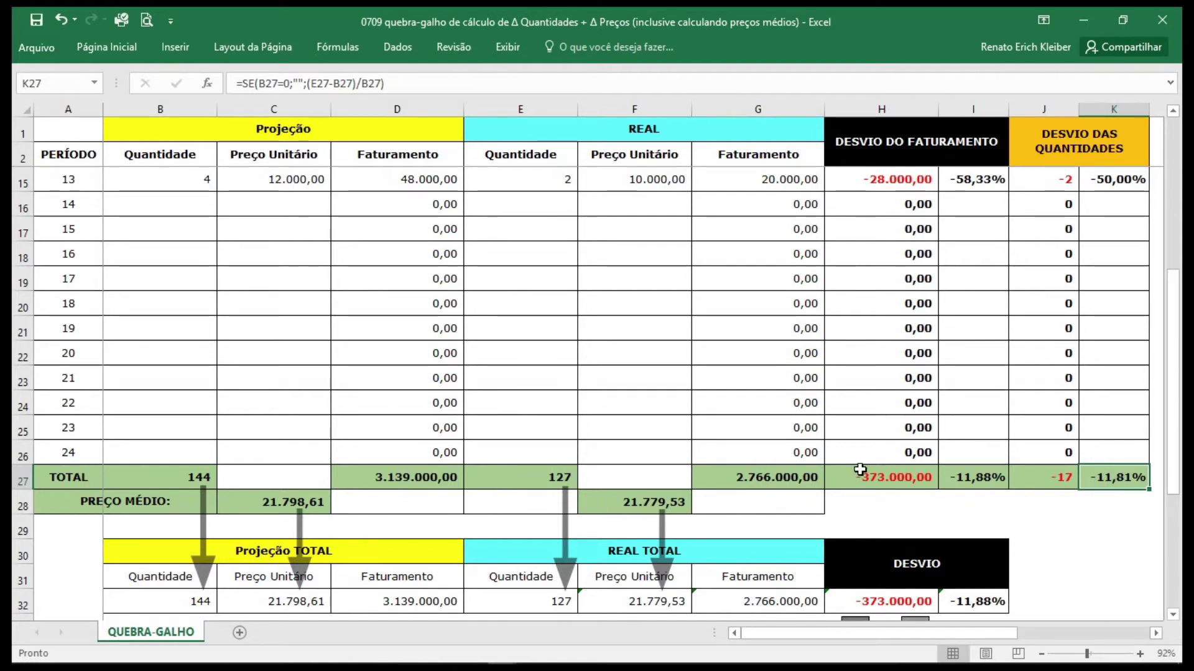
click(975, 478)
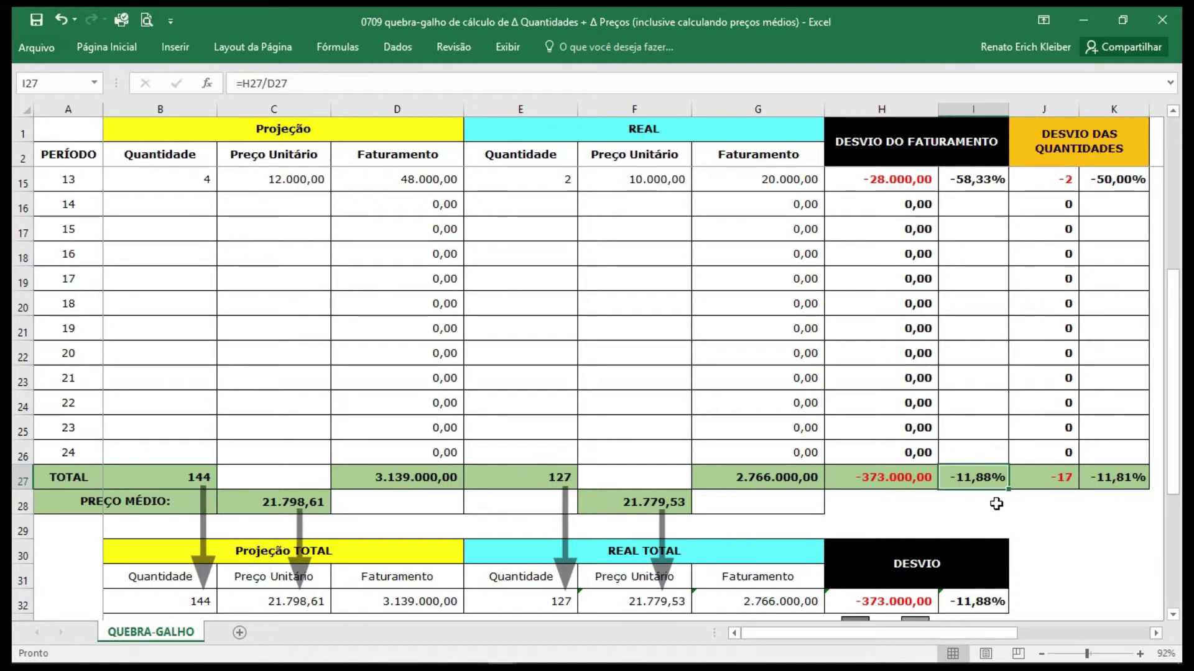
click(1117, 477)
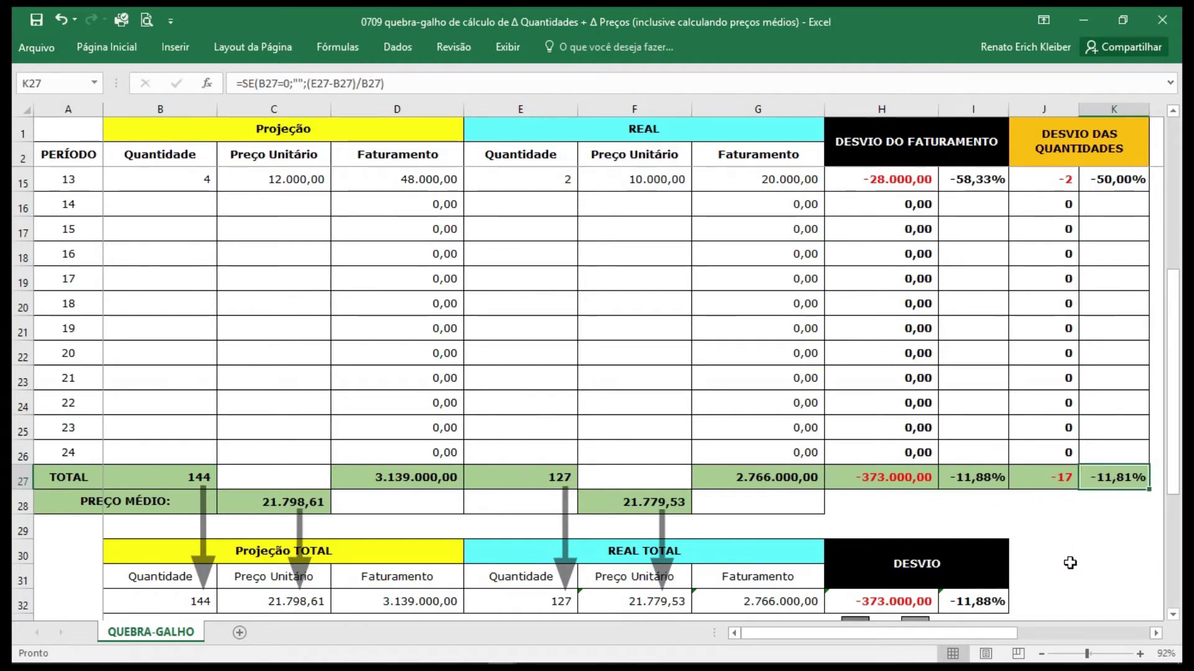
Step: Examine the Projeção TOTAL summary formulas for quantity in B32, unit price in C32 and revenue in D32
mouse_move(980, 667)
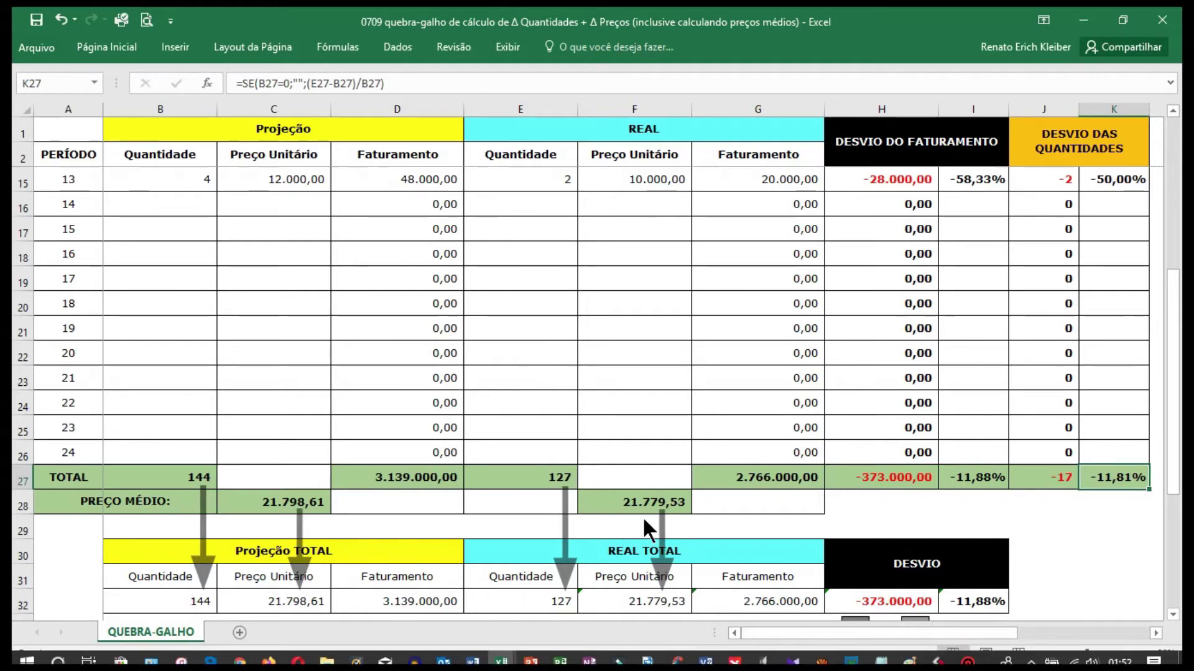
scroll(622, 510, down, 1)
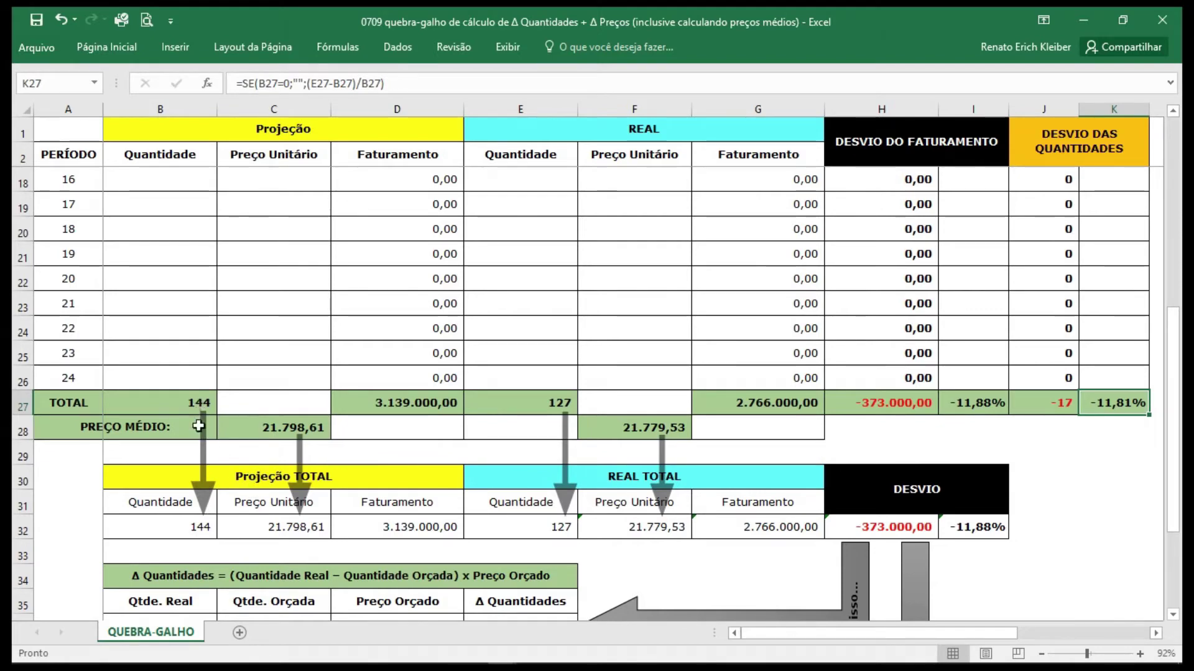
scroll(533, 528, down, 3)
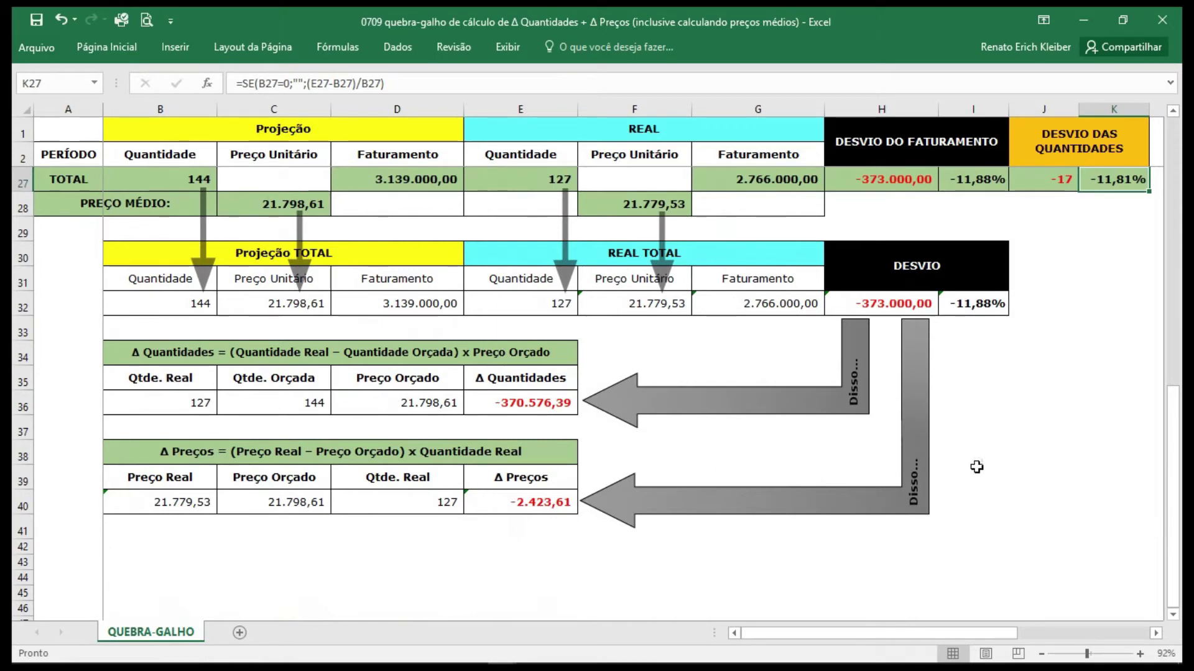
scroll(967, 469, up, 1)
scroll(970, 467, down, 1)
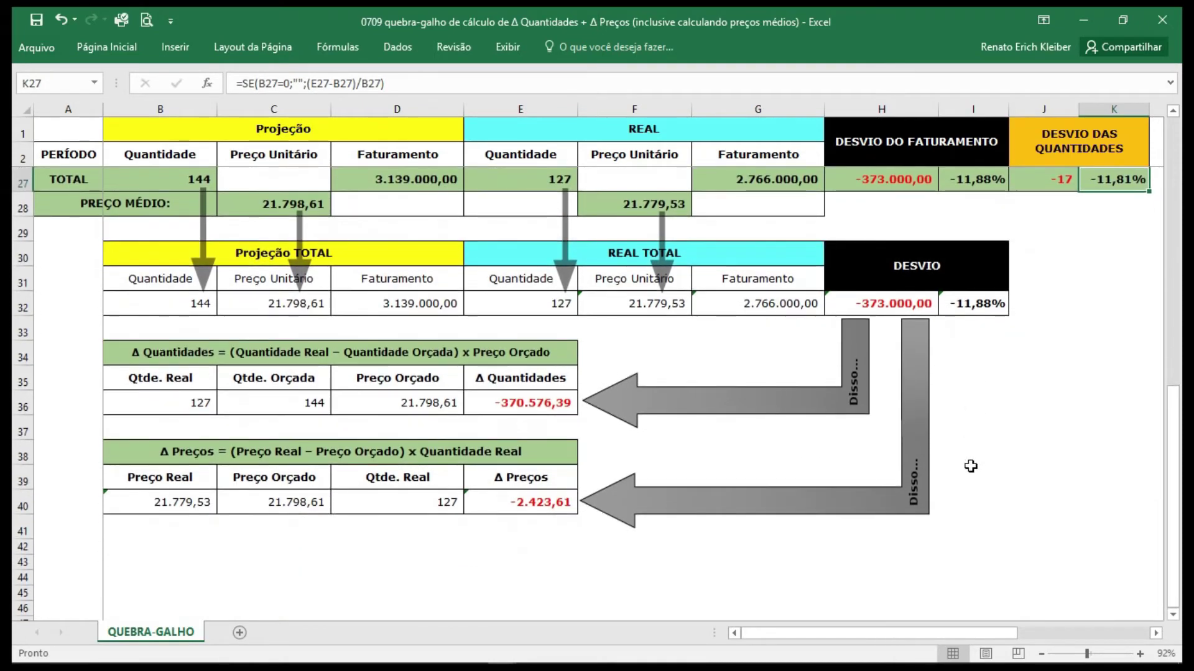
scroll(969, 467, up, 1)
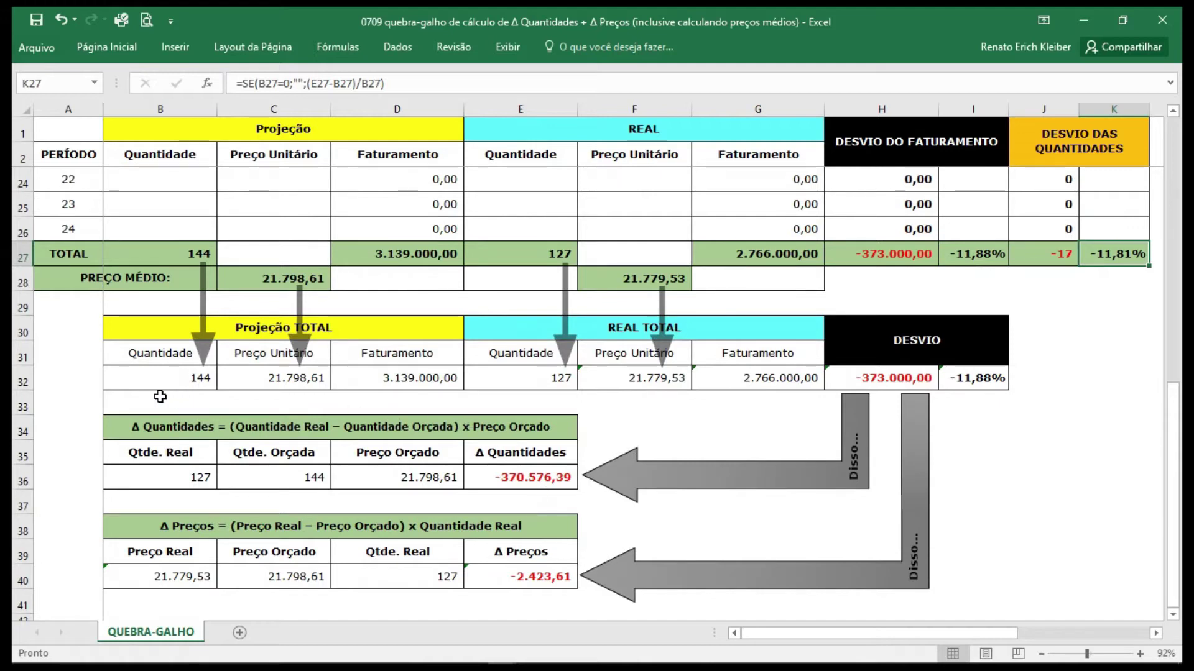
click(137, 381)
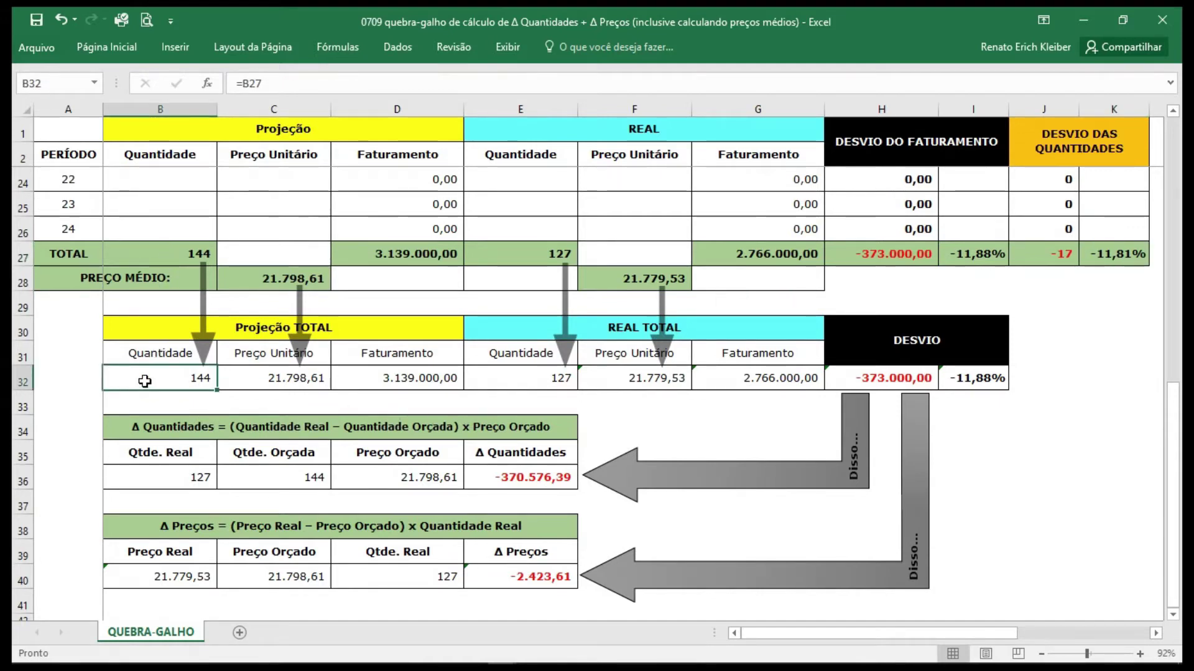
click(240, 380)
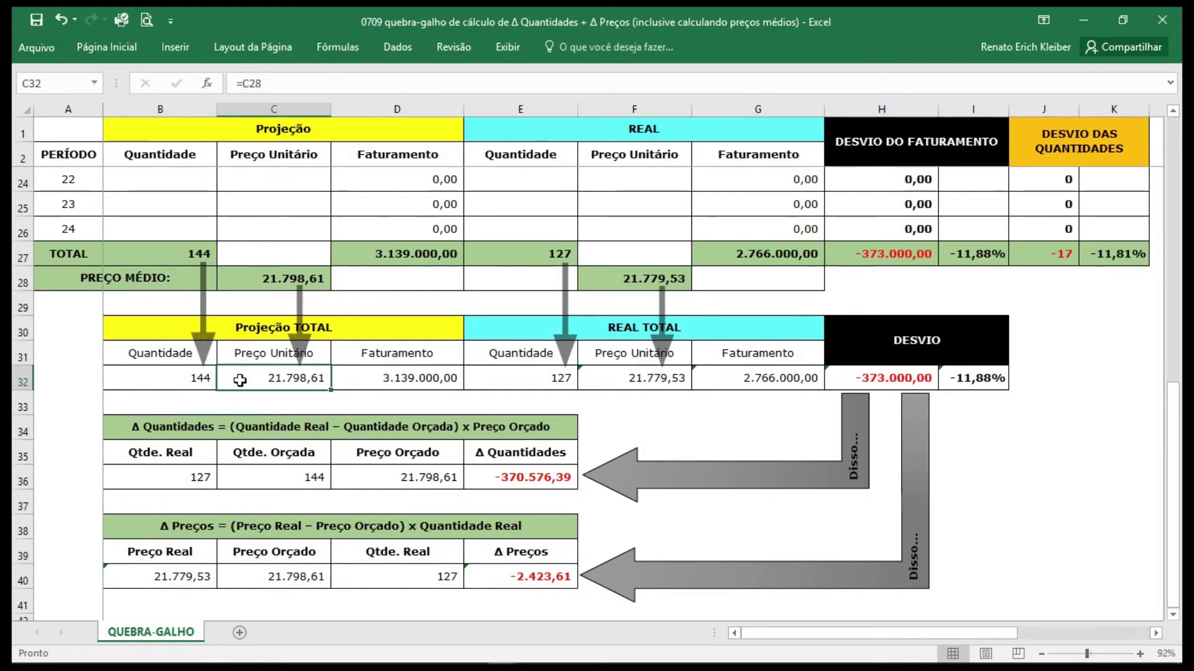
click(353, 379)
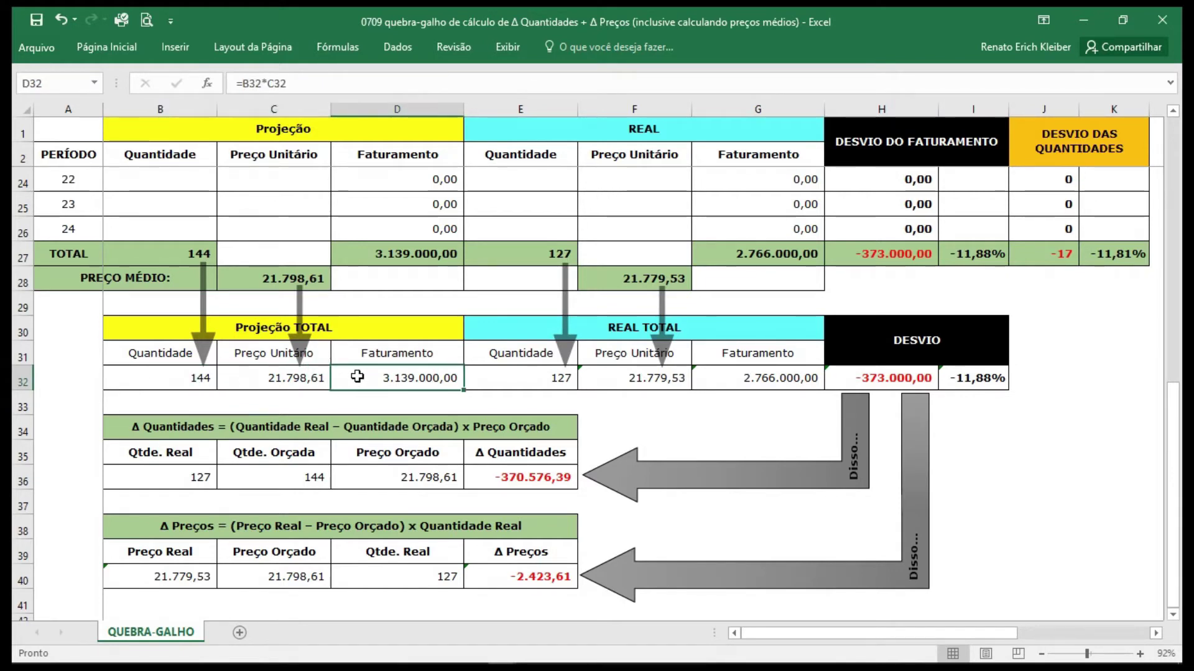
Step: Check the summary's projected quantity in B32 and revenue in D32 against the TOTAL row cells B27 and D27
click(167, 379)
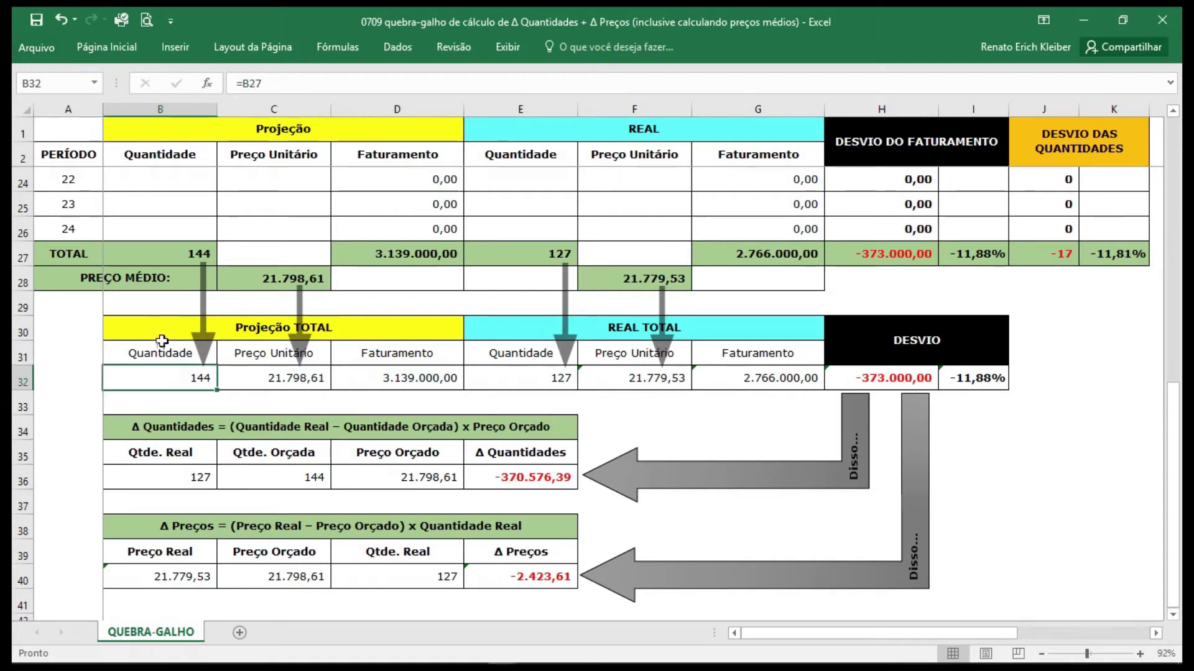
click(159, 260)
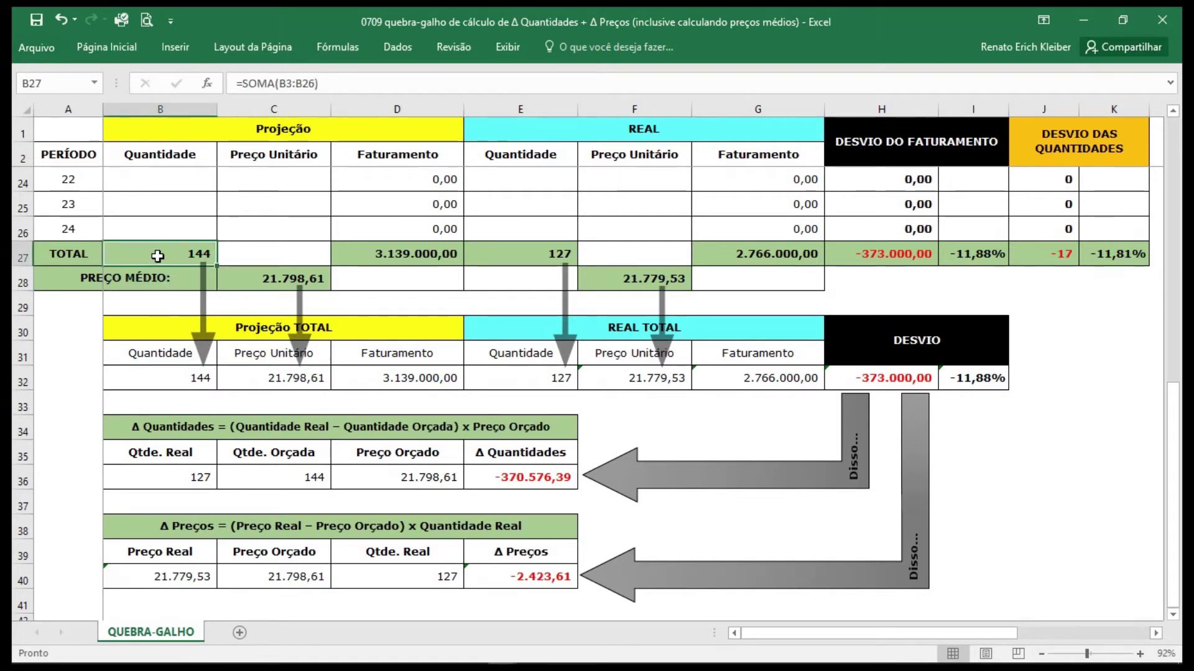
click(389, 256)
click(427, 380)
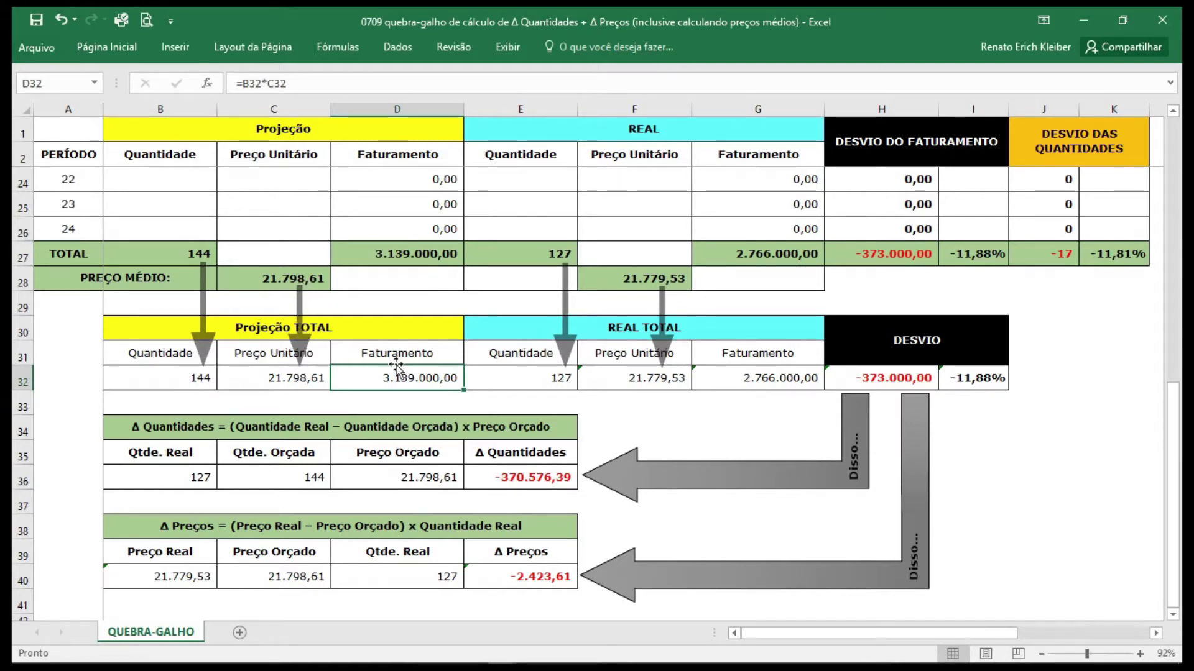
Step: Examine the REAL TOTAL summary formulas in E32:G32 alongside the Projeção TOTAL formulas in B32:D32
drag(560, 109, 758, 108)
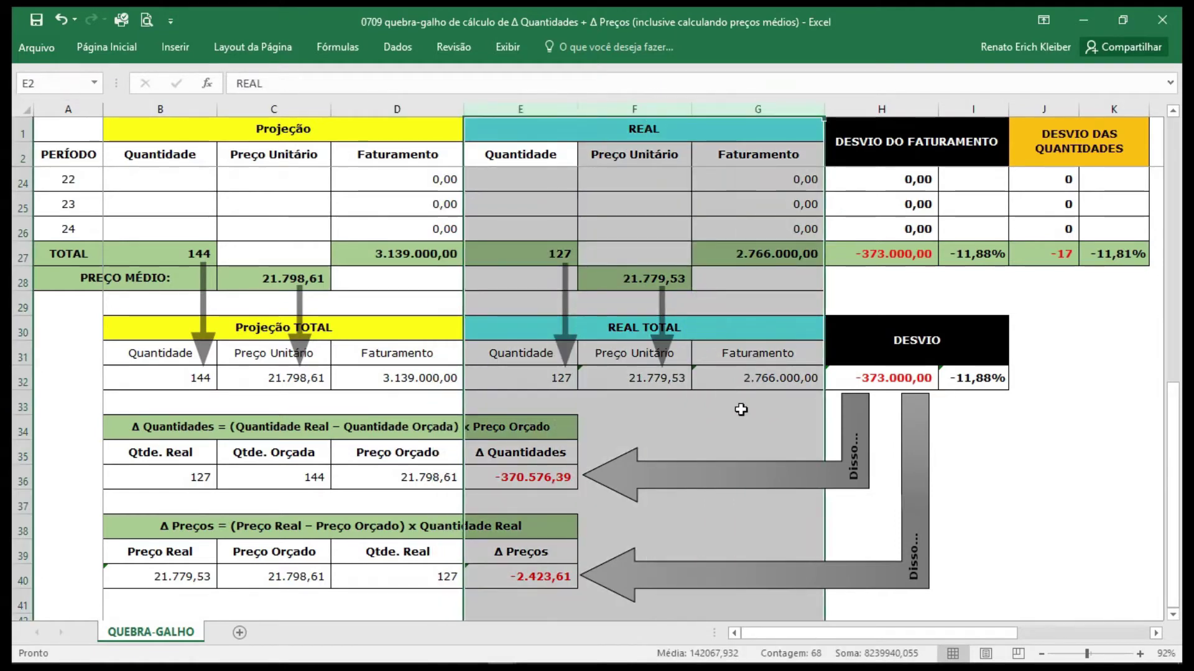
click(532, 377)
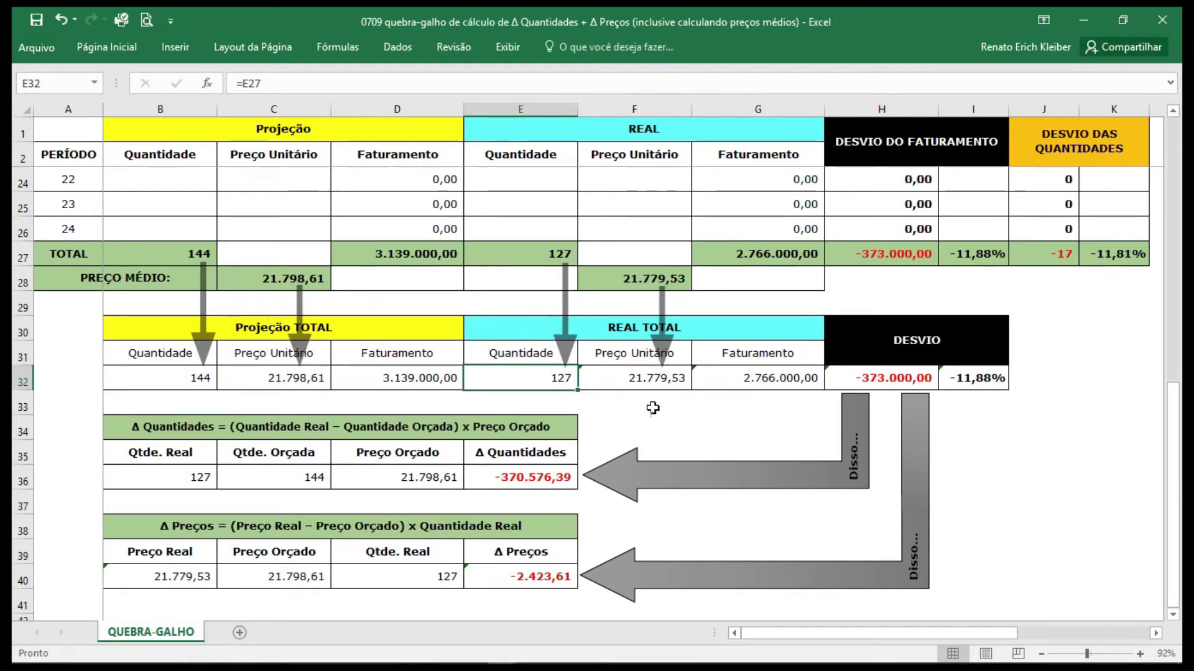
click(185, 377)
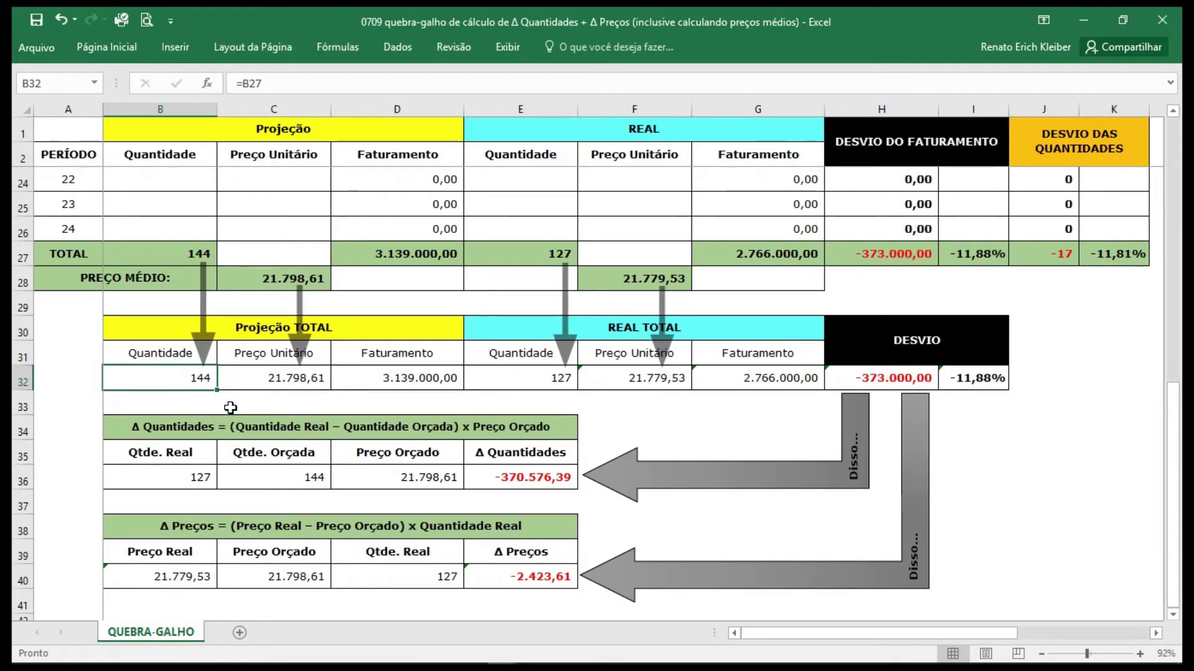
click(272, 382)
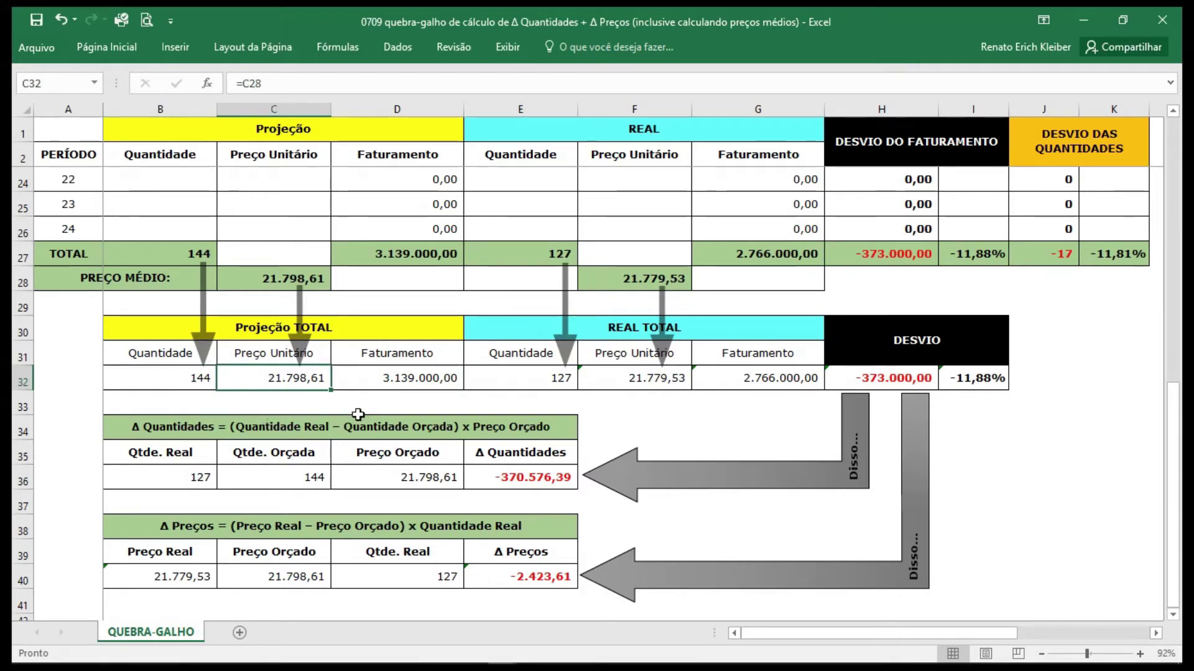
click(411, 380)
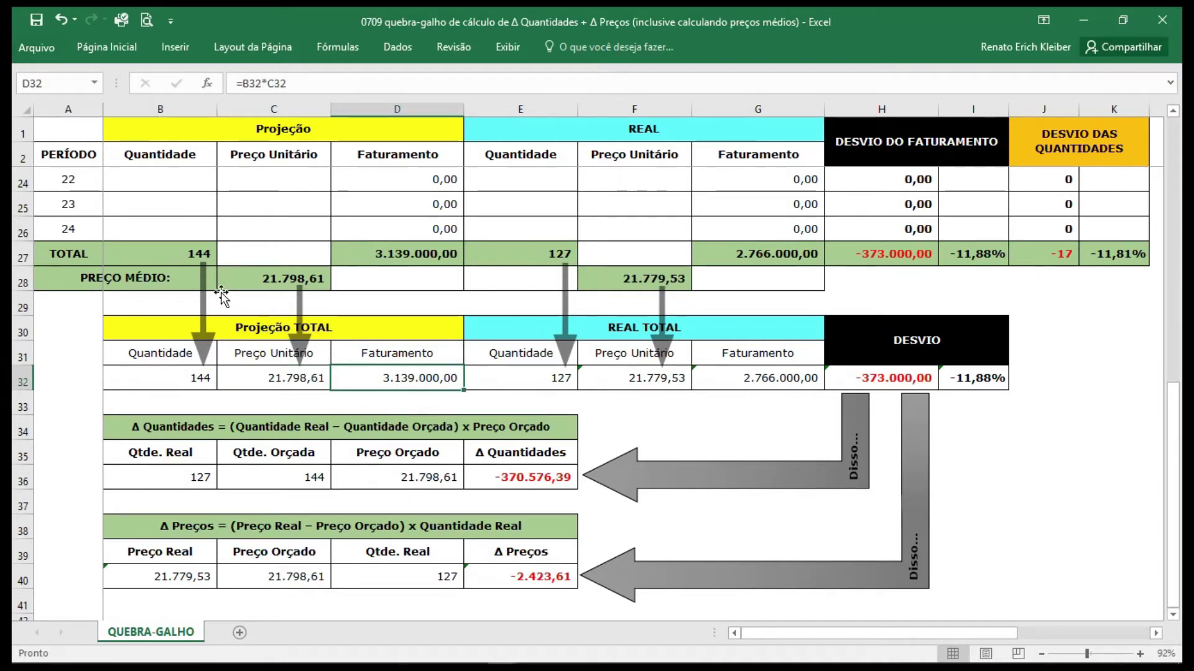
click(540, 372)
click(654, 383)
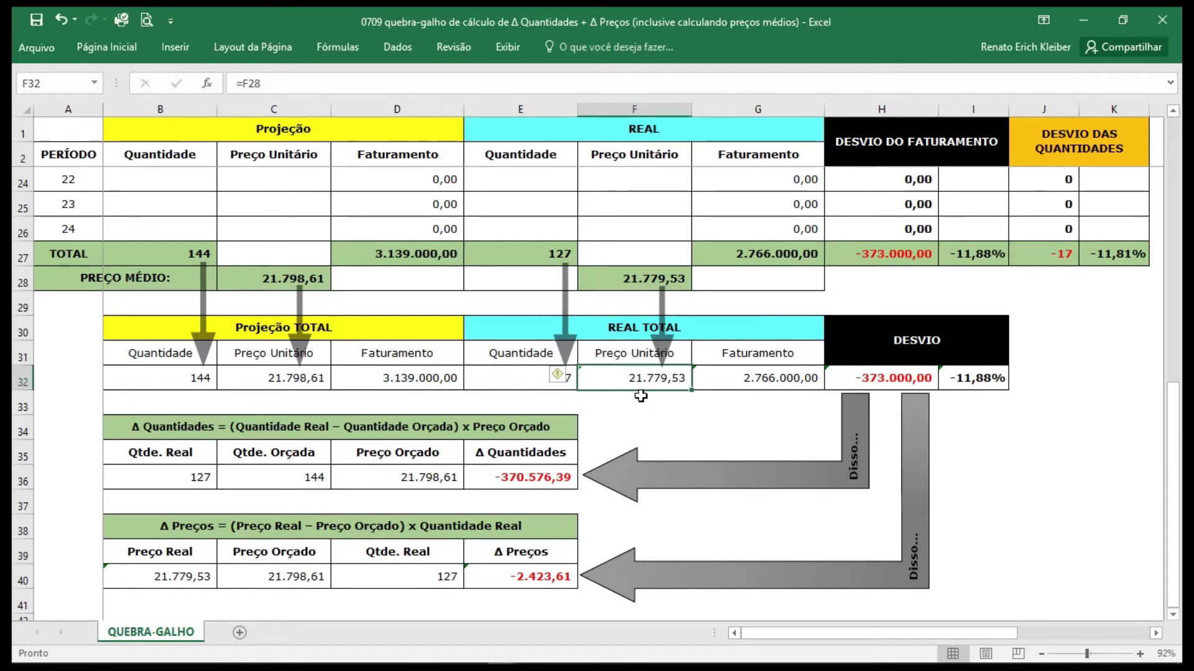
click(753, 381)
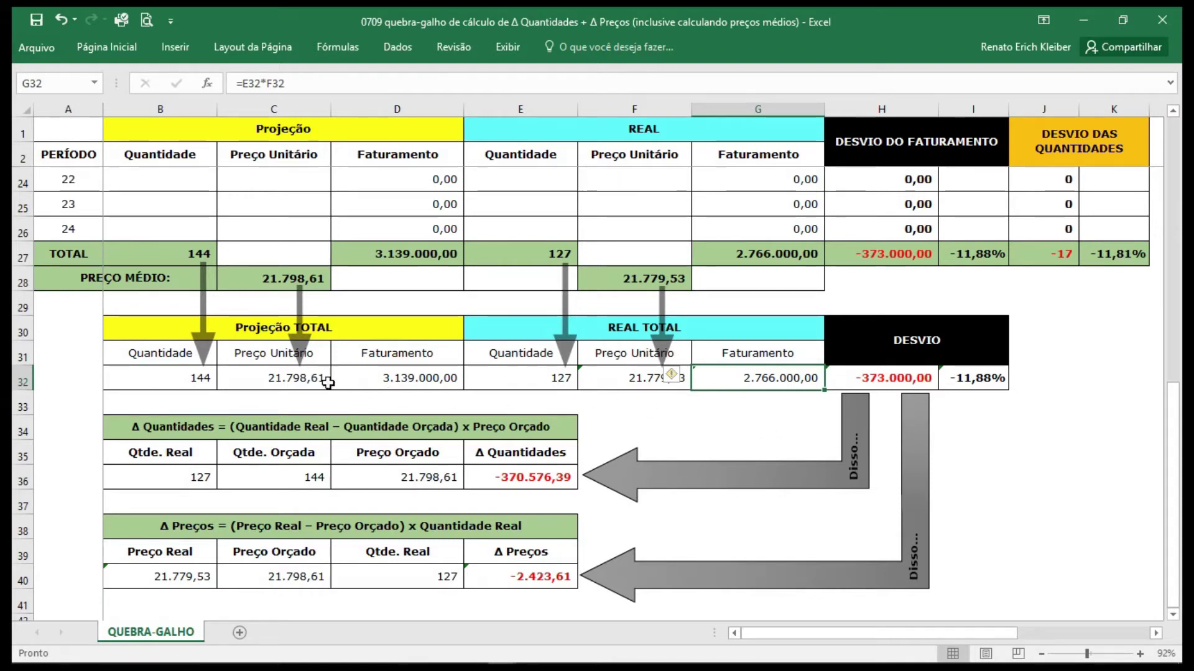
Step: Compare the projected total revenue in D32 with the real average price in F32 and real total revenue in G32
click(376, 374)
click(621, 375)
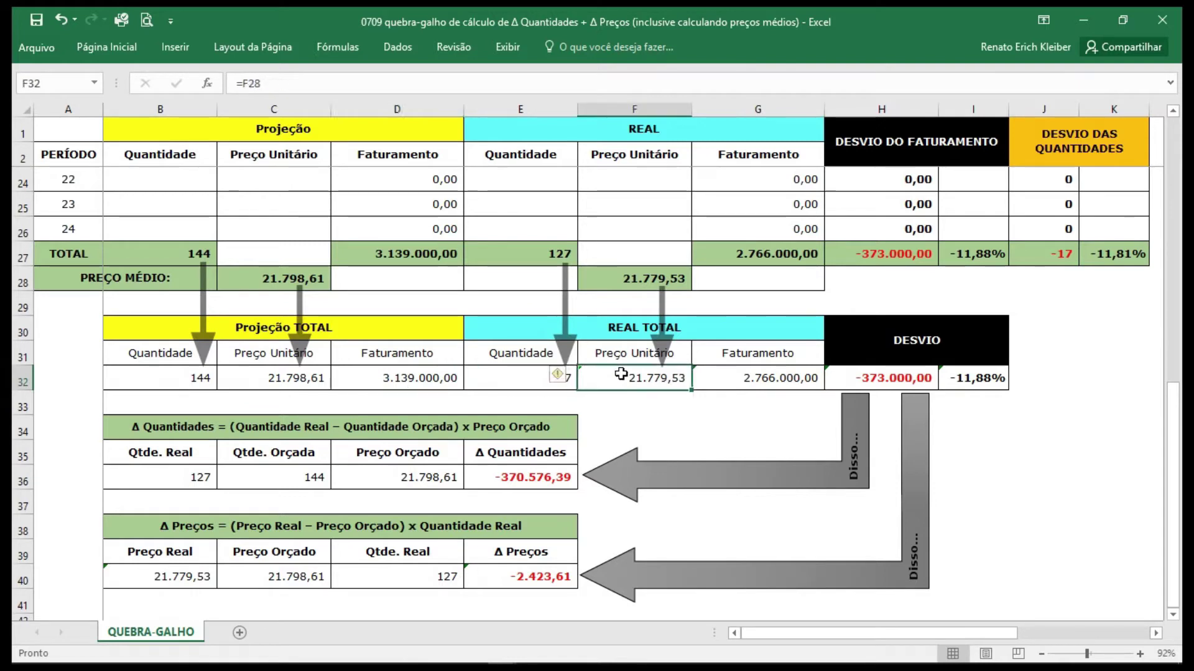
click(368, 380)
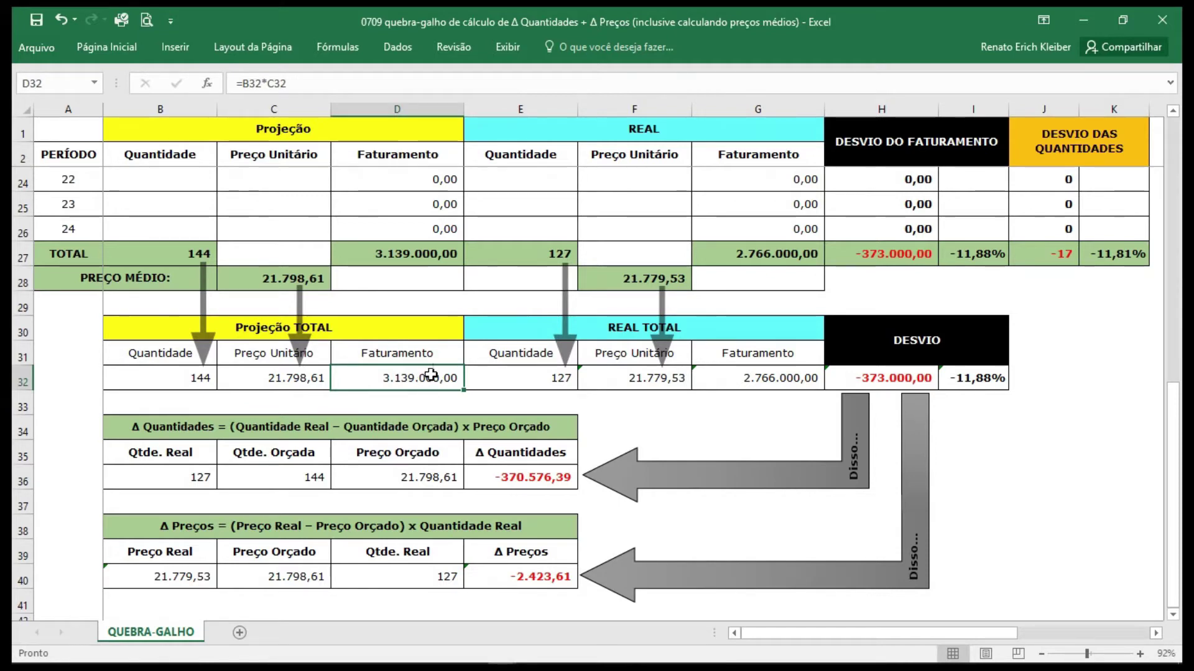
click(771, 384)
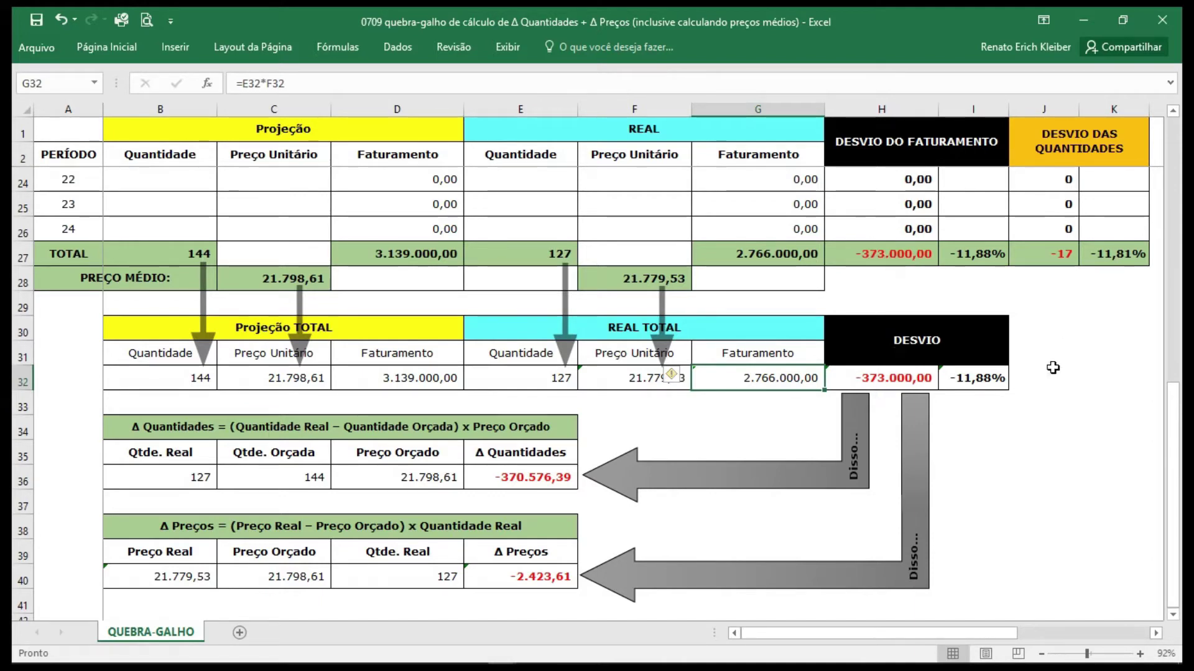
Step: Compare the revenue deviation percentage in I27 with the summary percentage in I32 under DESVIO
click(973, 255)
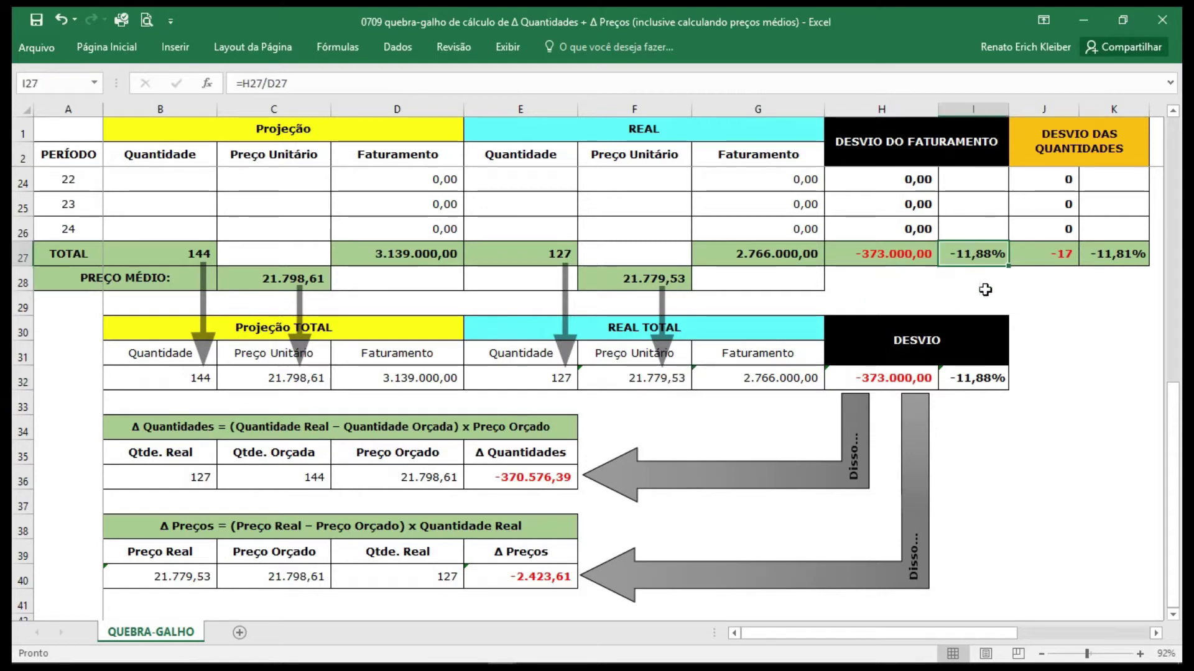
click(969, 381)
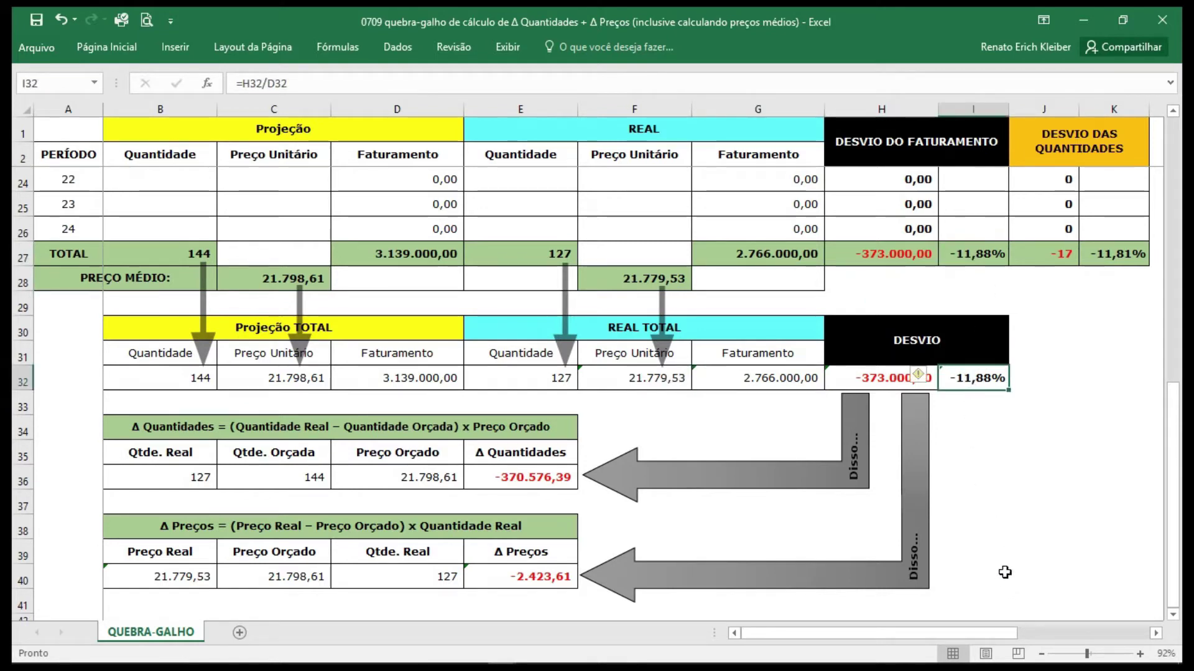
click(1067, 375)
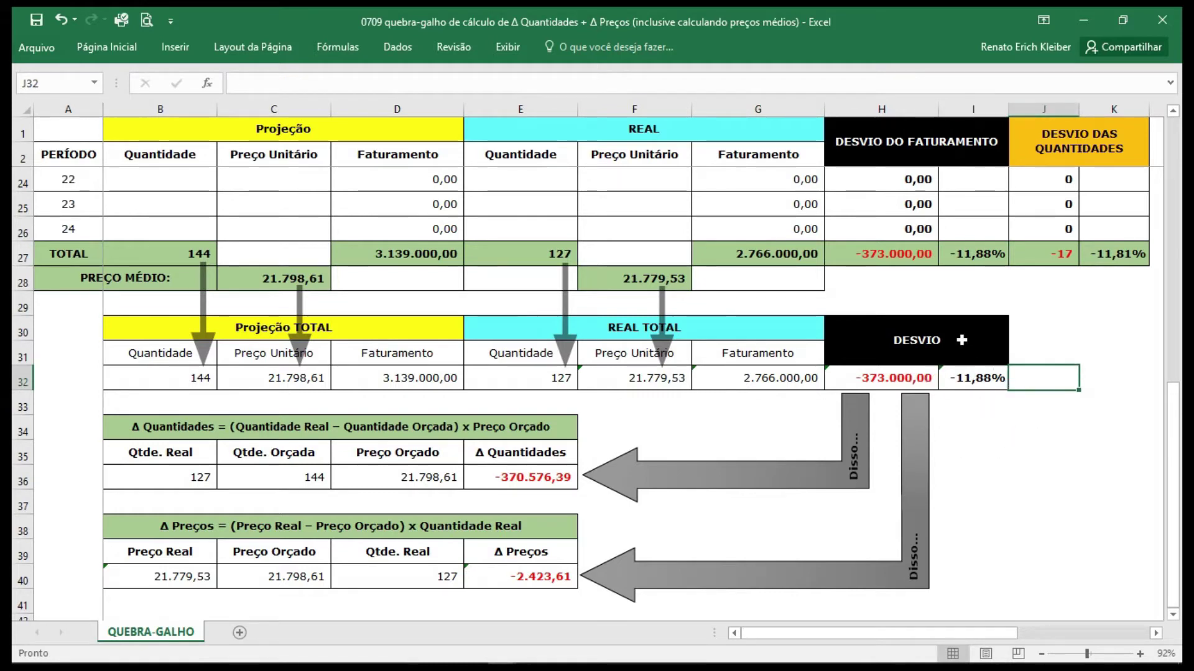
click(963, 342)
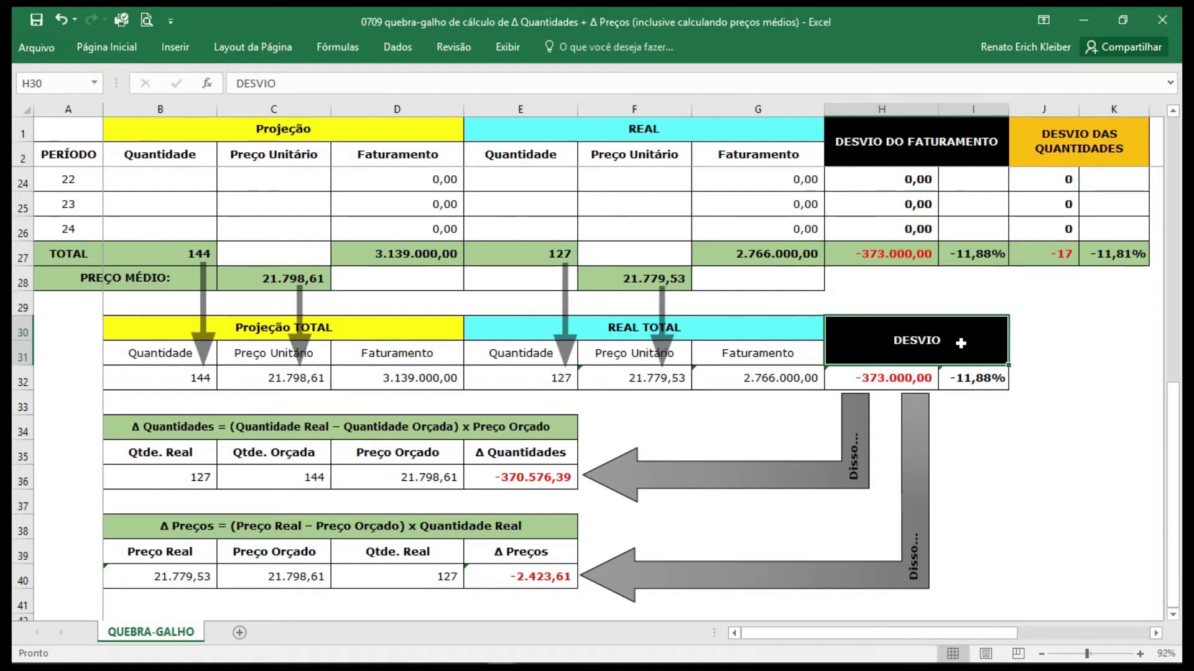
Step: Examine the Δ Quantidades calculation in B36:E36 against the projected and real quantity totals in B27 and E27
click(211, 254)
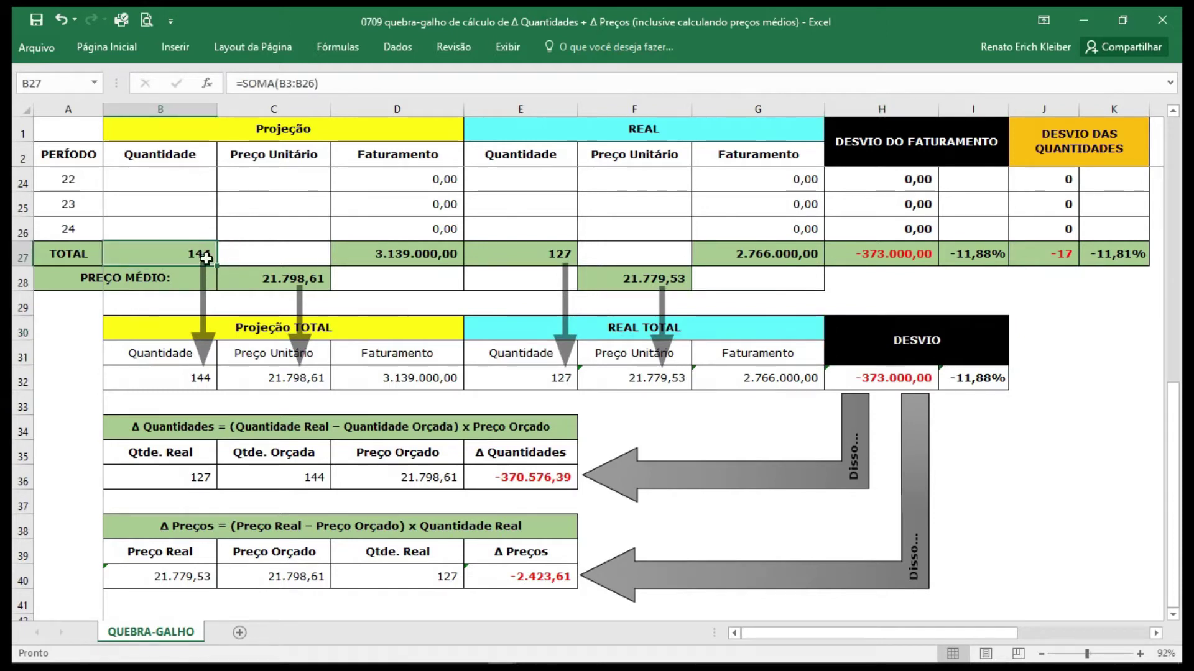
click(555, 257)
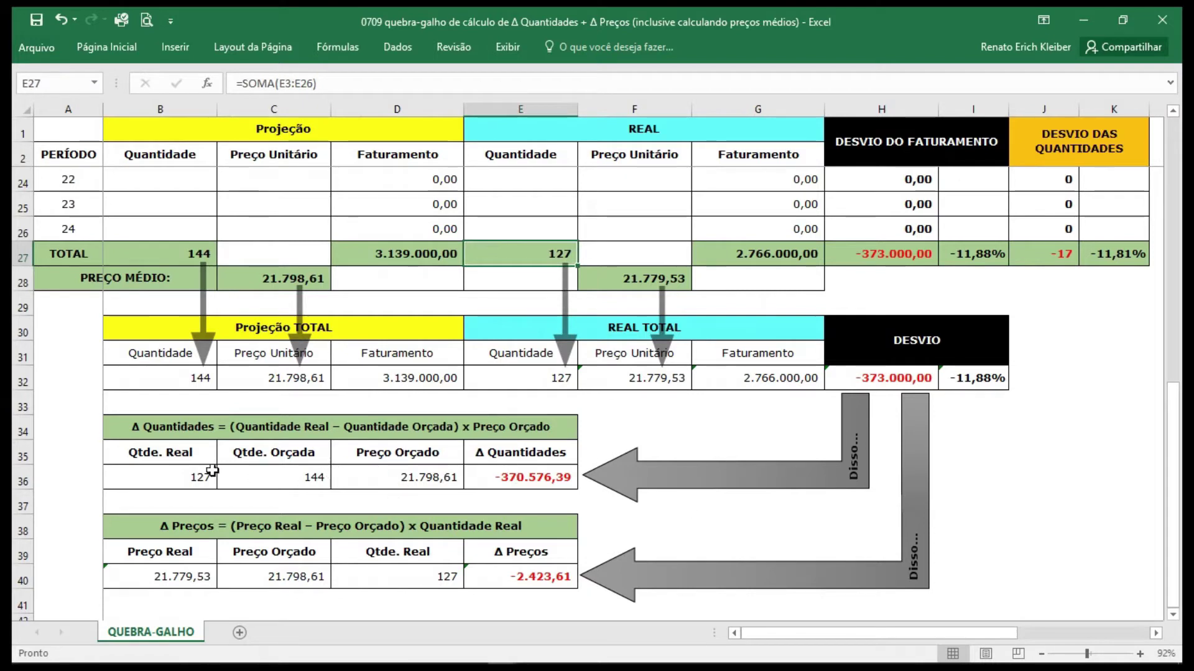
click(173, 476)
click(268, 483)
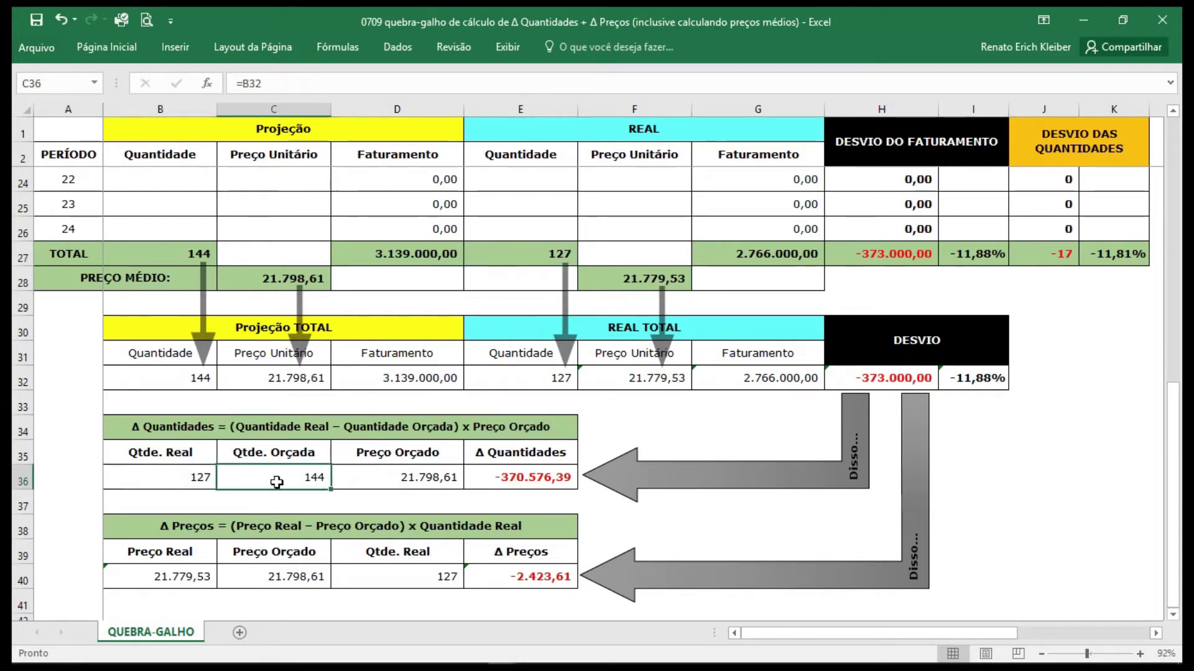
click(428, 476)
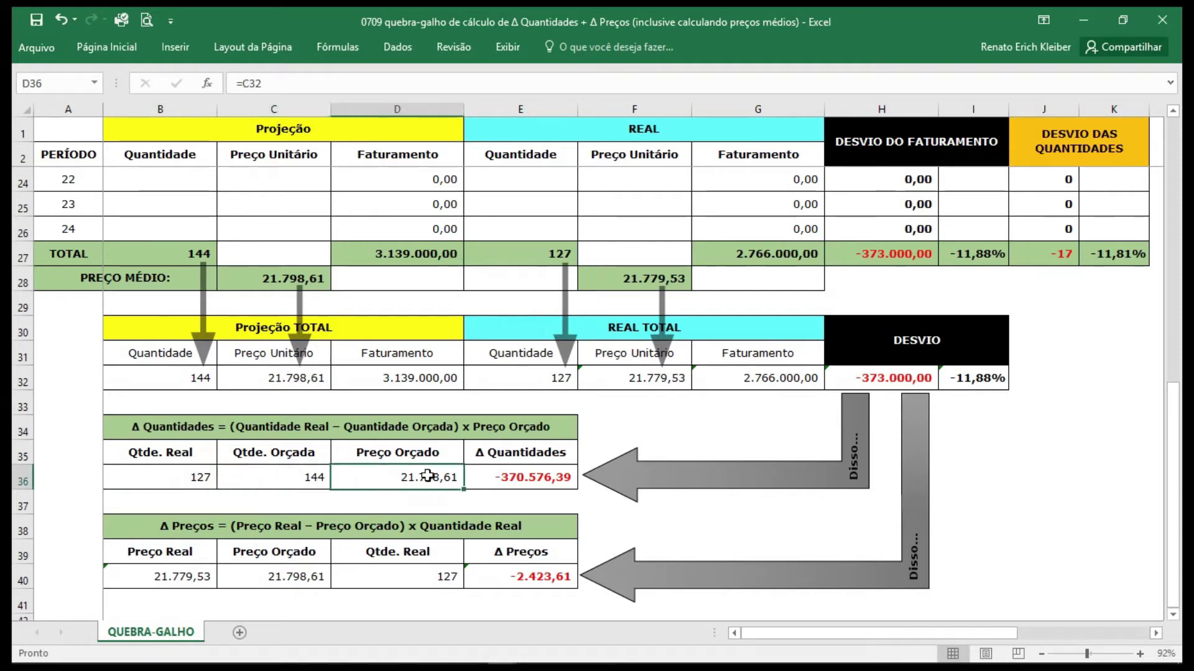
click(521, 480)
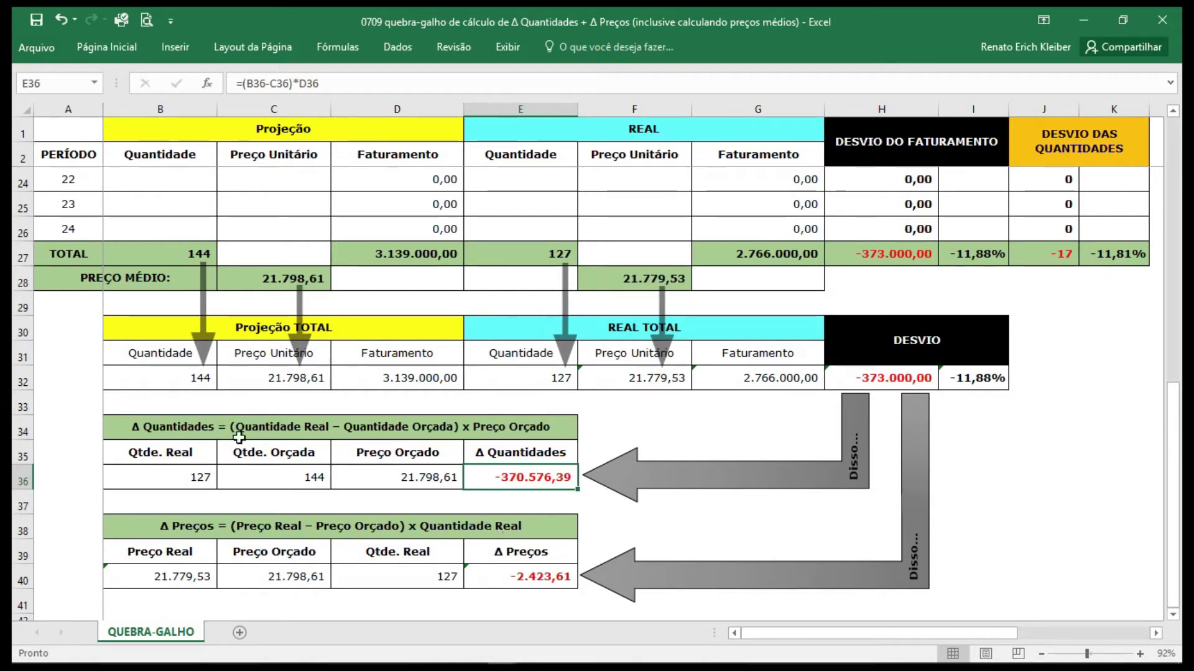
Step: Examine the Δ Preços calculation in B40:E40 against the projected and real average prices in C28 and F28
click(267, 269)
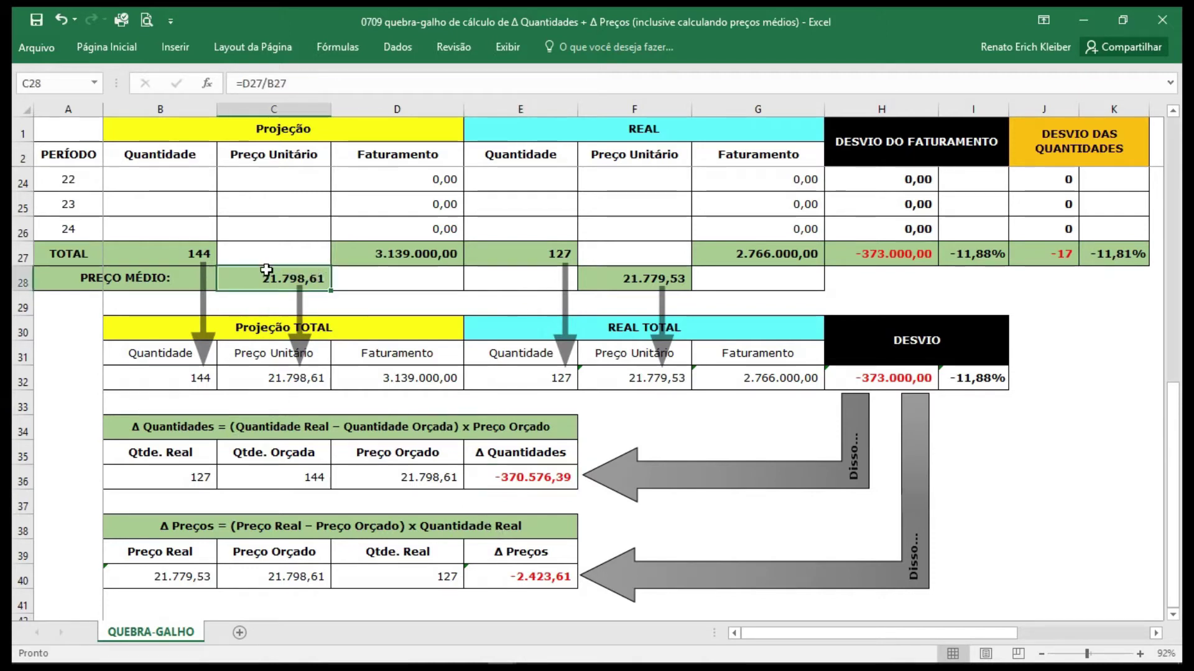
click(675, 284)
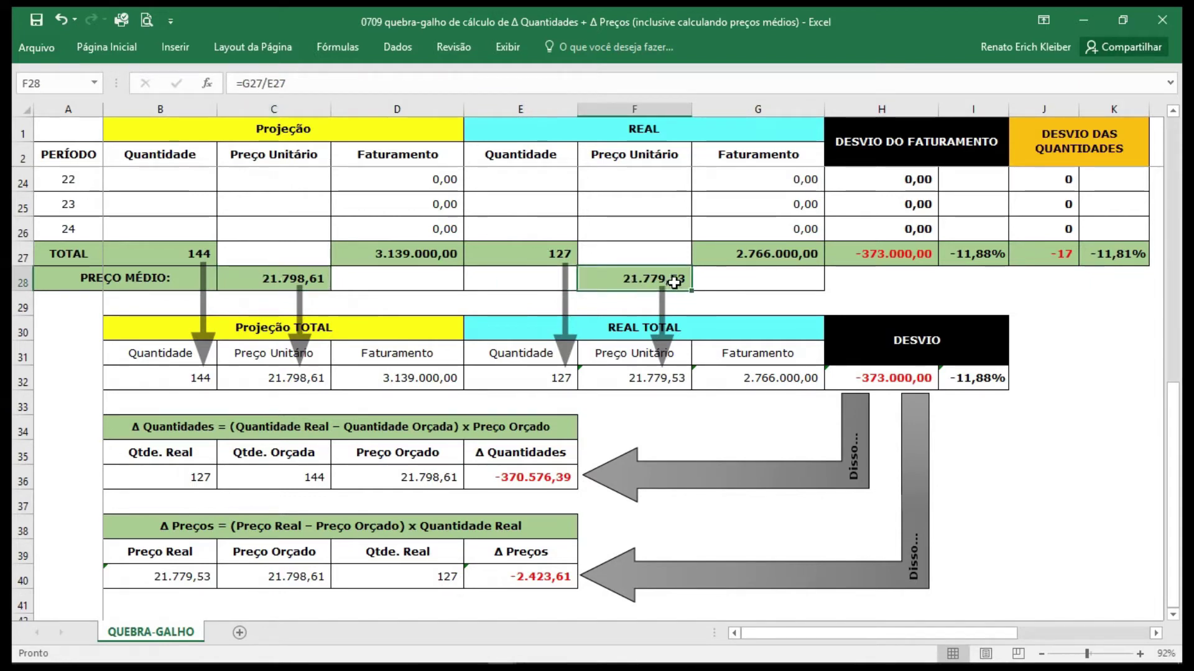
click(260, 283)
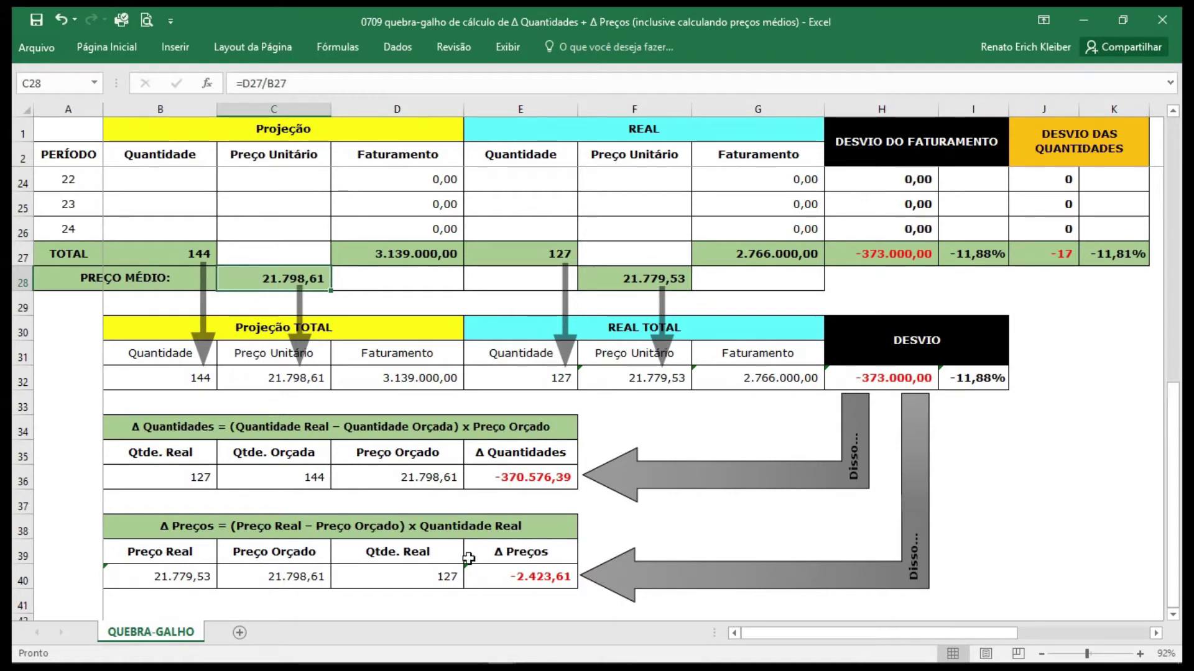
click(522, 584)
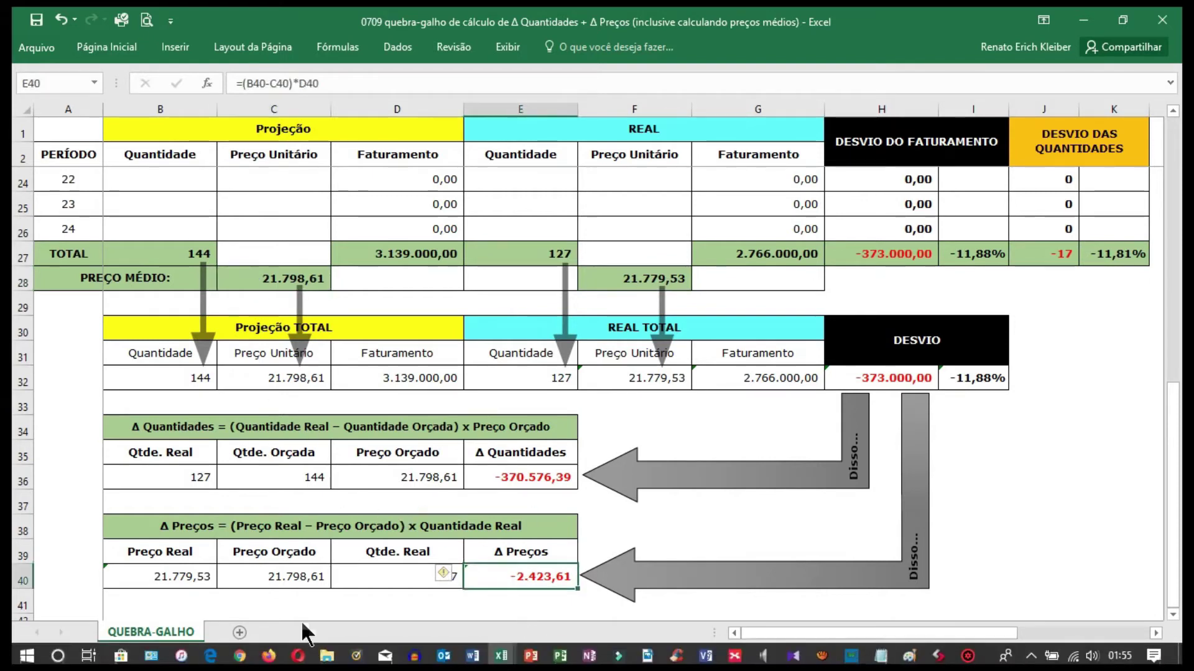
click(162, 580)
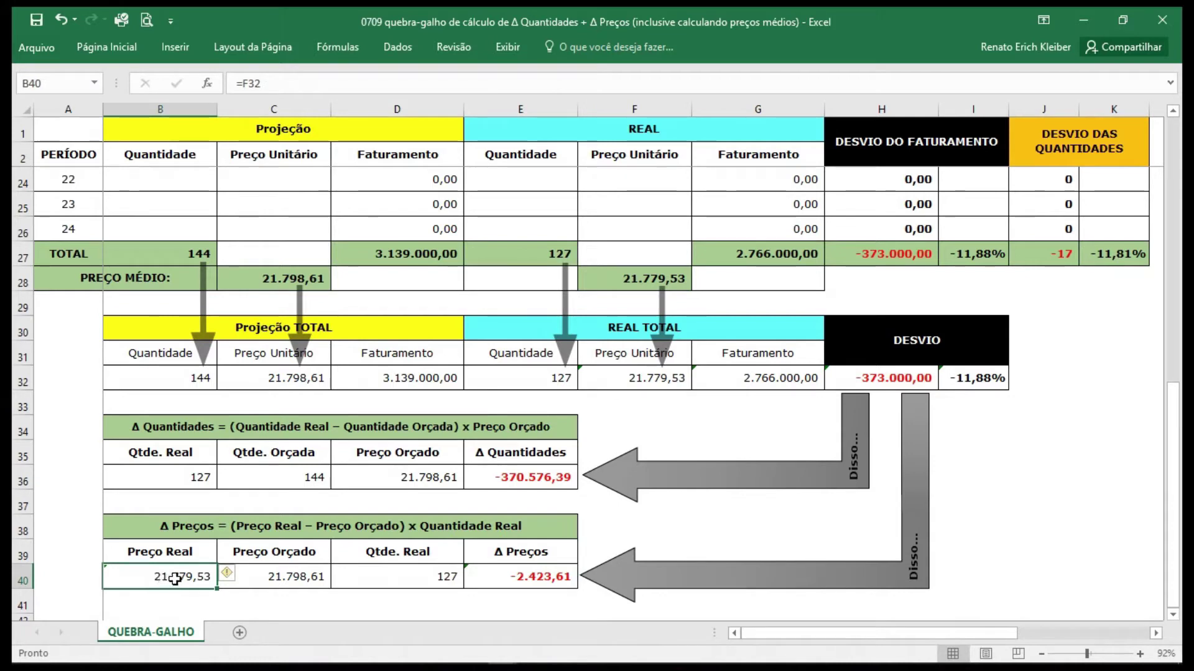
click(301, 581)
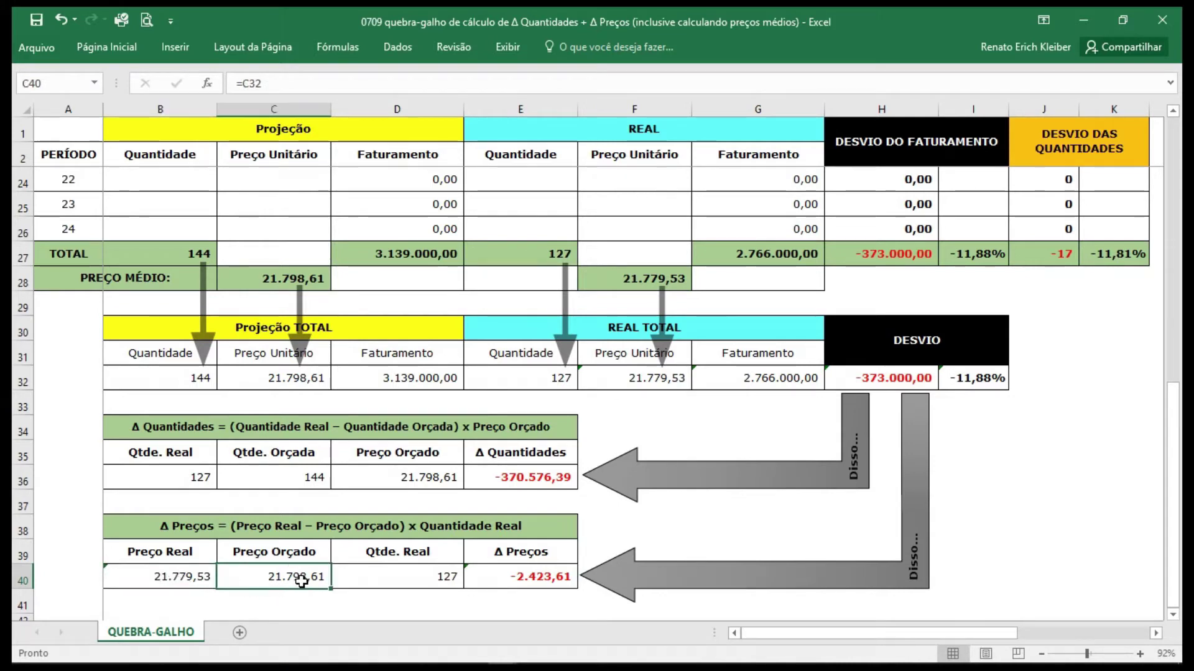
click(426, 584)
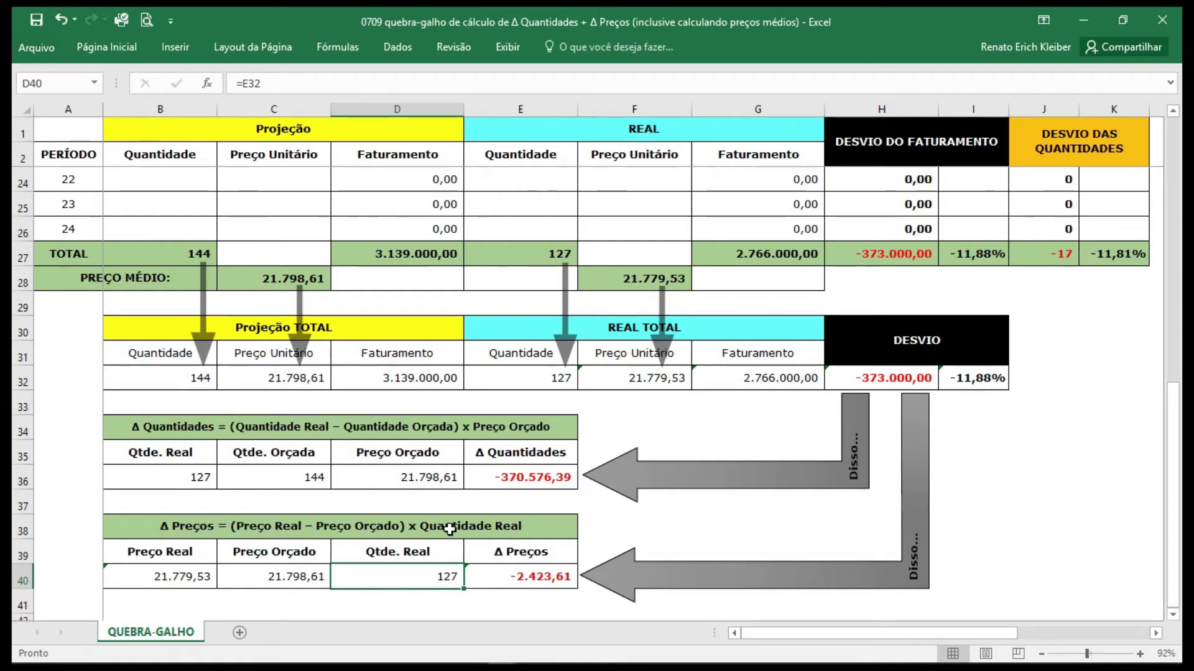
click(507, 582)
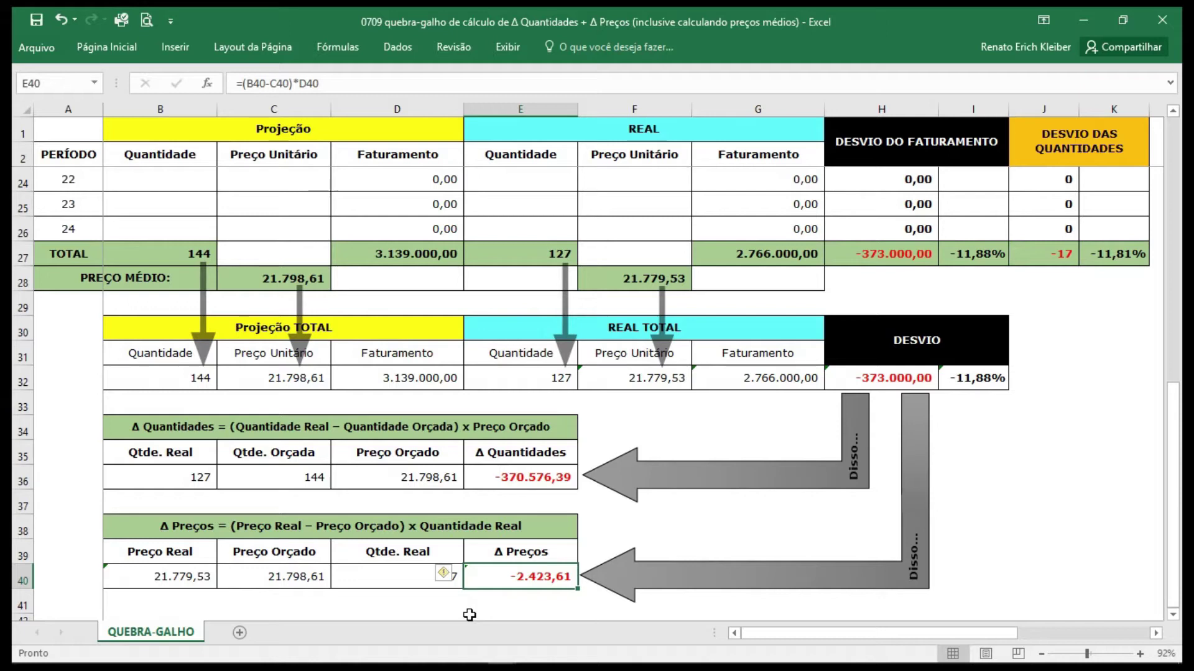
drag(18, 322, 45, 584)
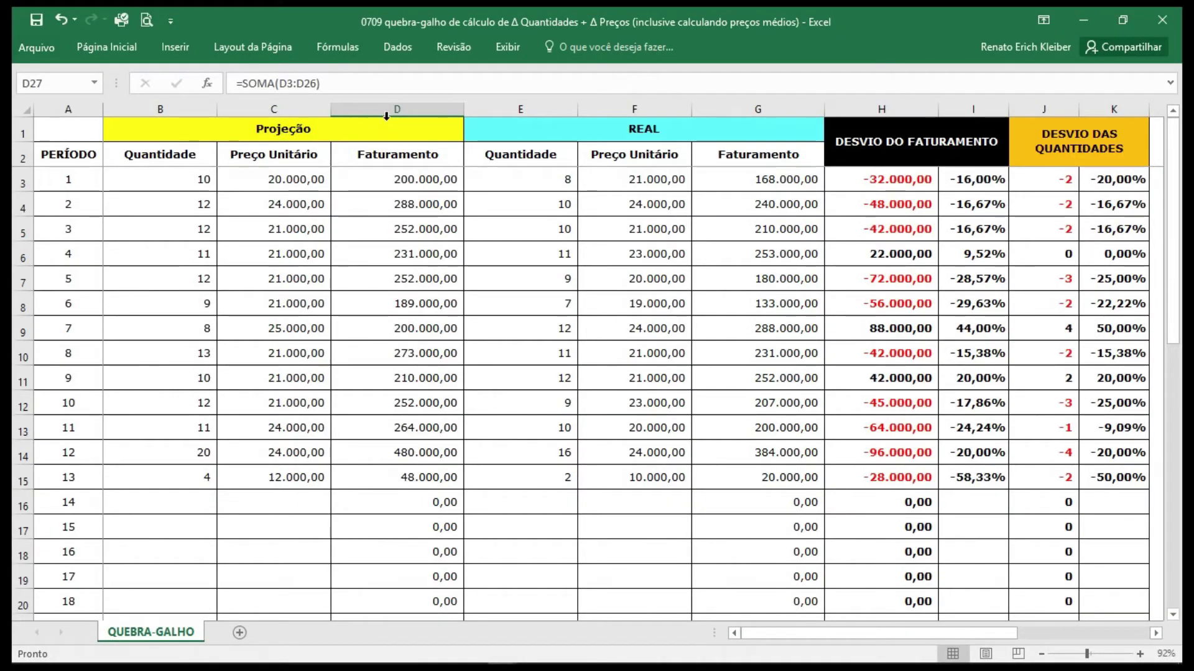
Step: Paste the copied red ellipse and place it around the projected total revenue in D27
click(386, 120)
scroll(427, 269, down, 1)
scroll(427, 269, down, 4)
click(394, 456)
click(401, 477)
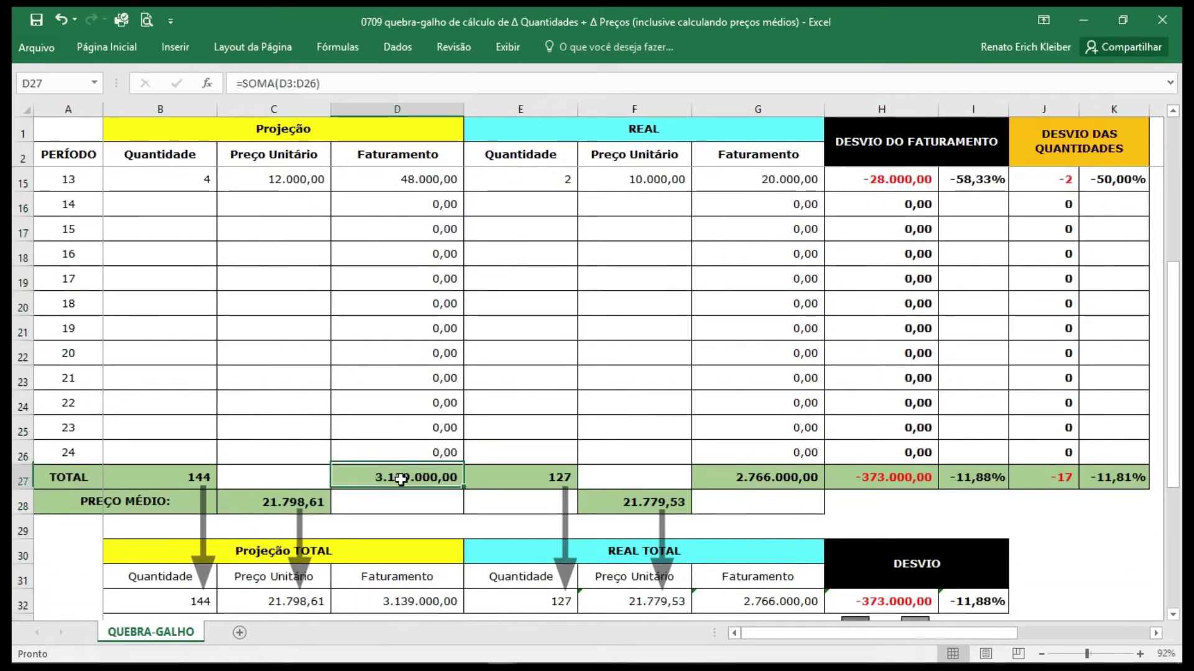
key(ctrl+v)
drag(430, 518, 425, 503)
click(555, 425)
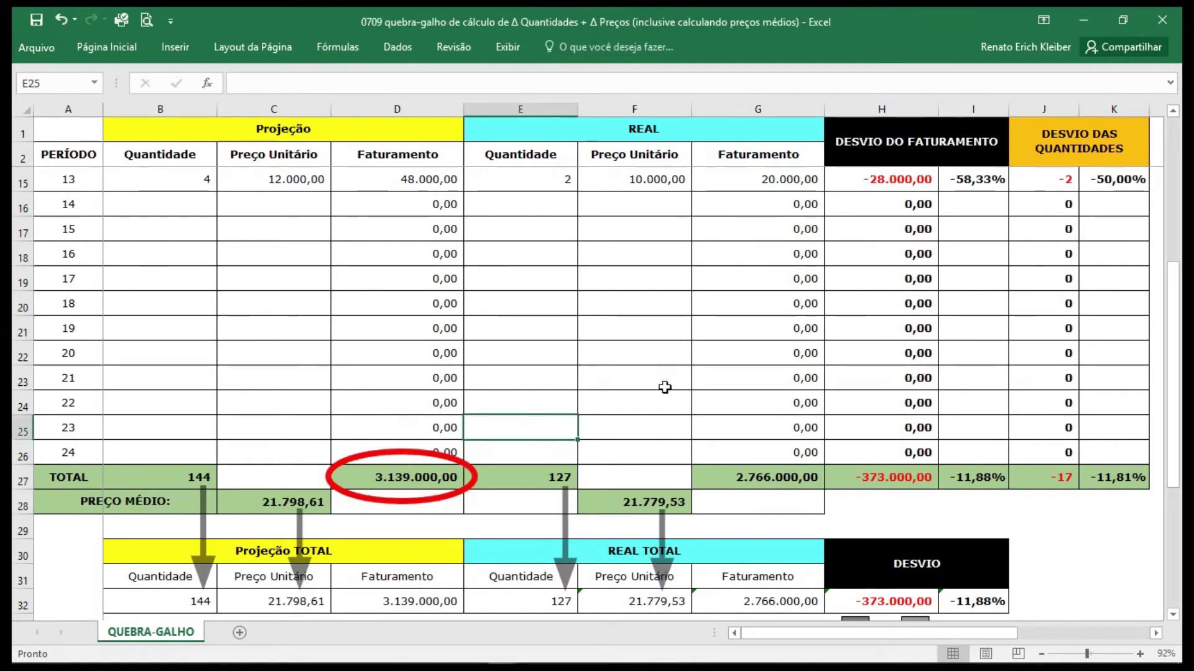
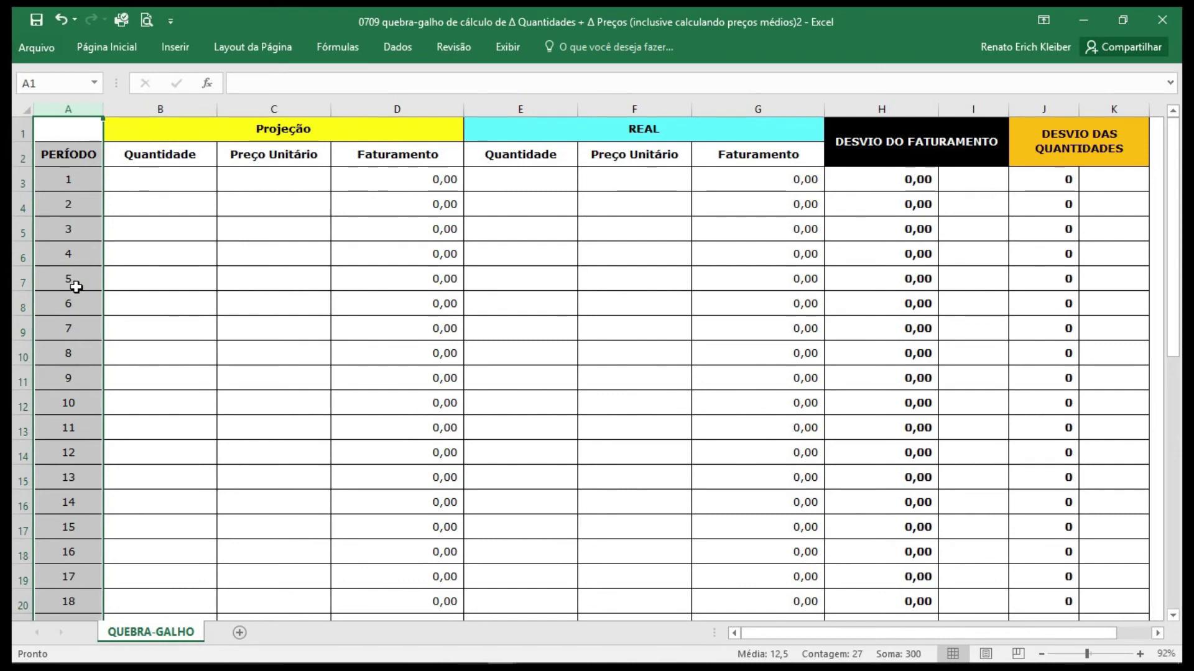
Step: Check the blank sheet's first and last periods in A3 and A26 and the deviation percentage formulas in I27 and I32
click(83, 184)
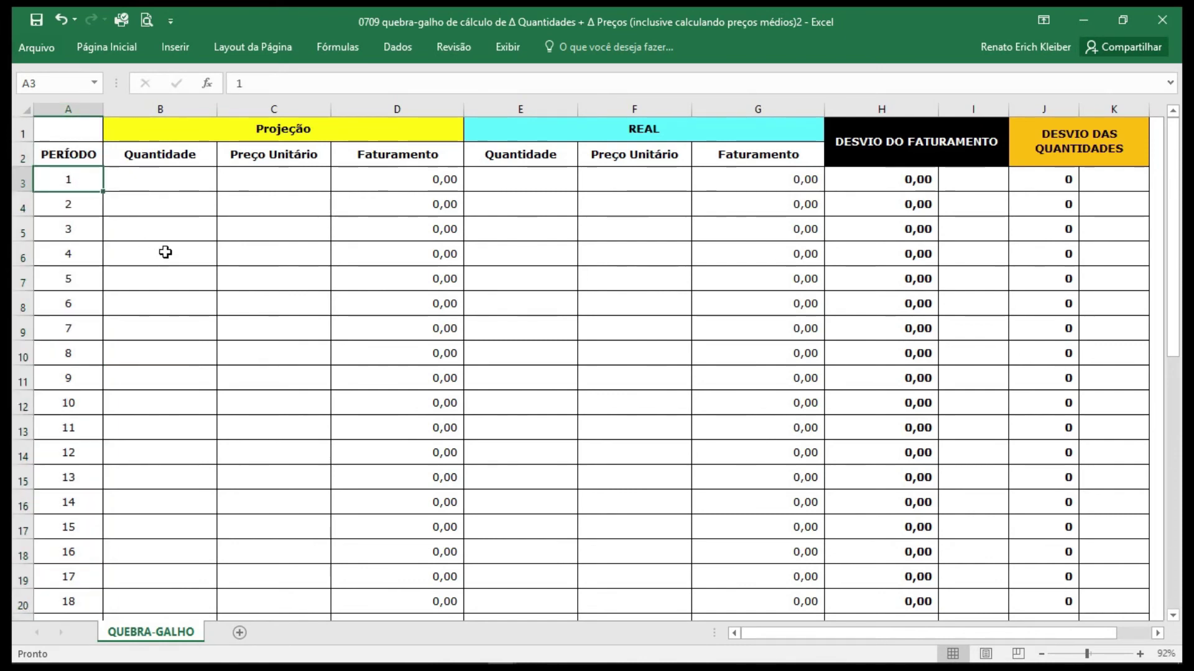
scroll(156, 243, down, 5)
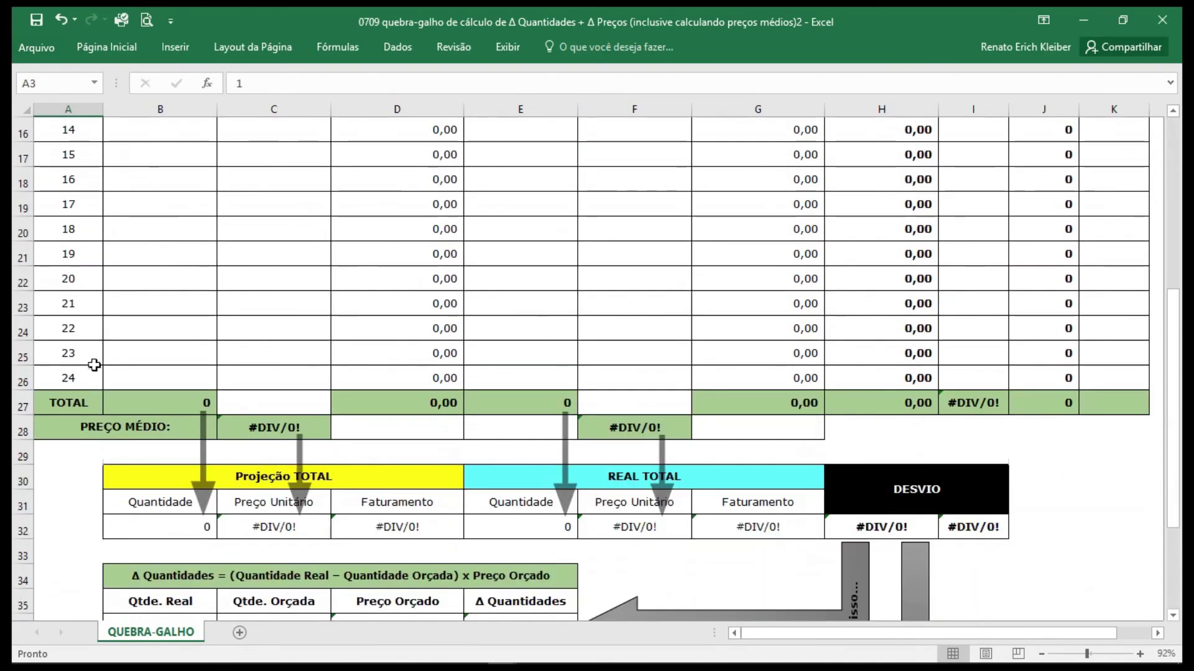
click(91, 379)
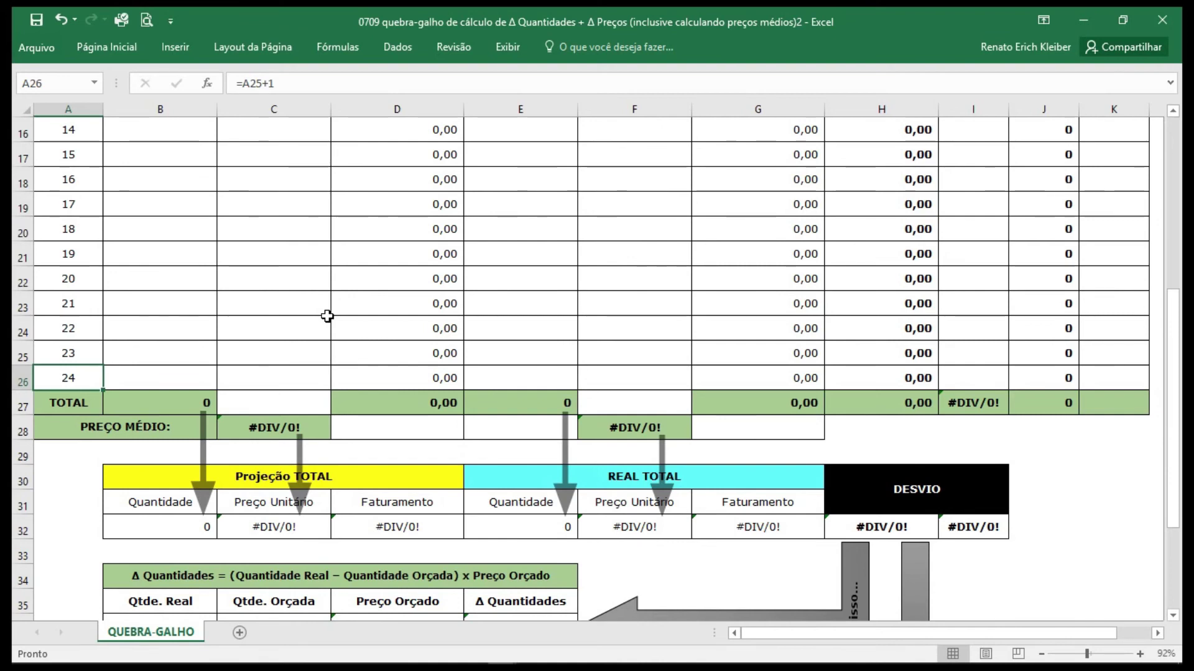
click(962, 404)
click(975, 526)
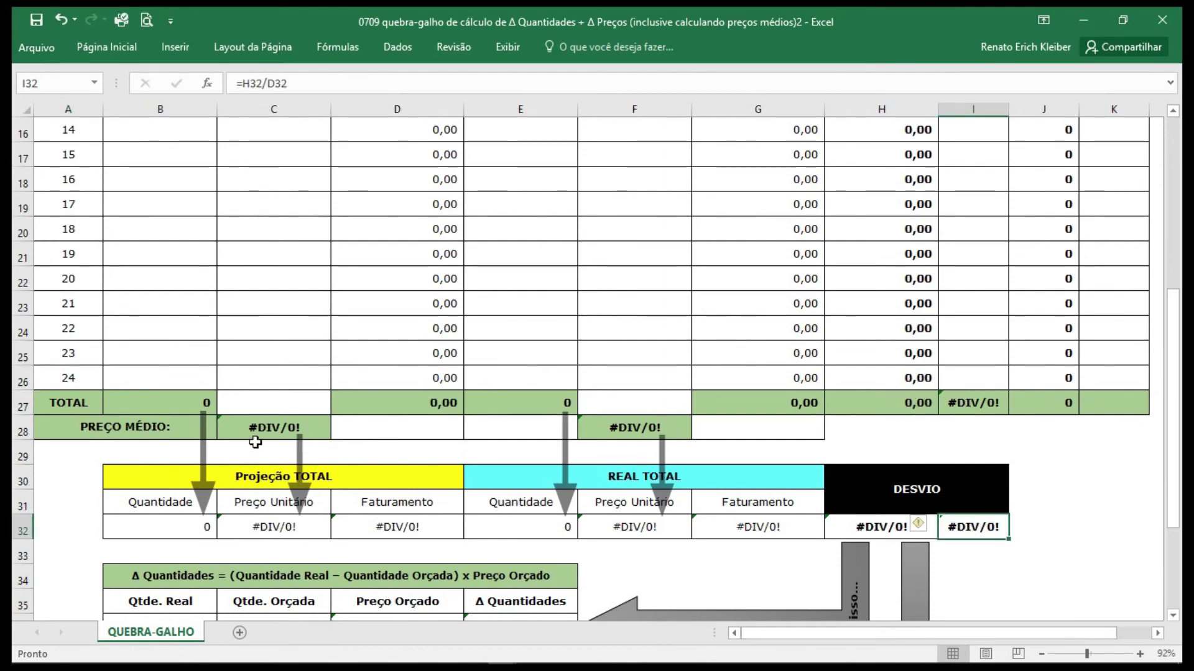
scroll(252, 440, up, 5)
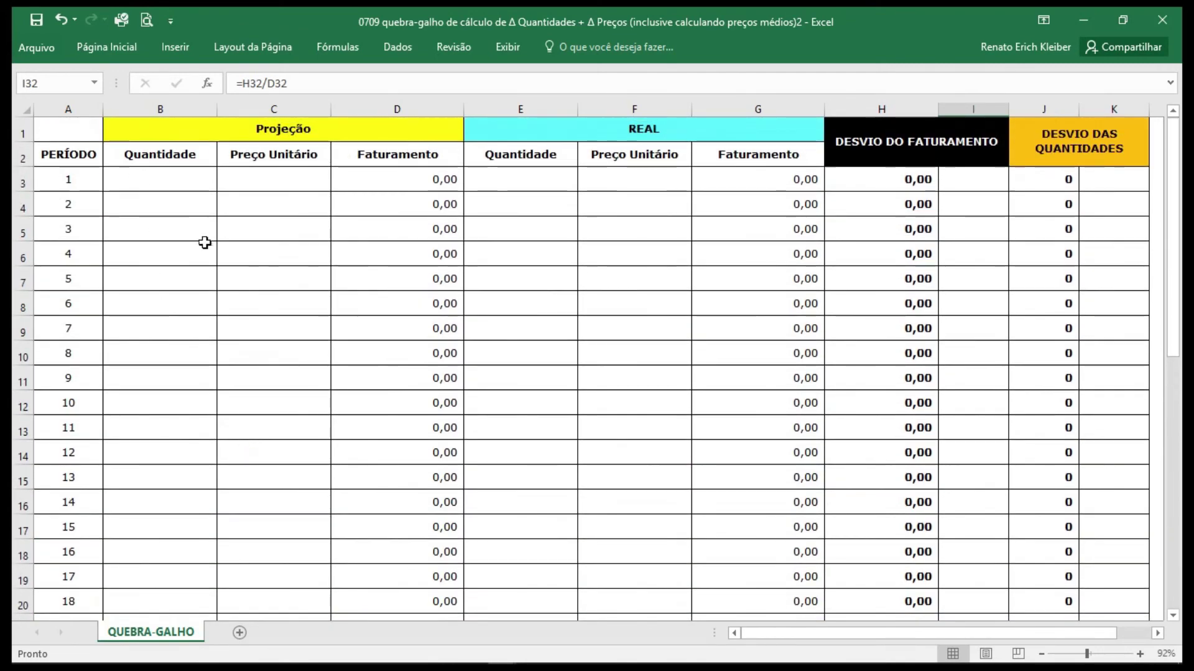
scroll(205, 242, down, 4)
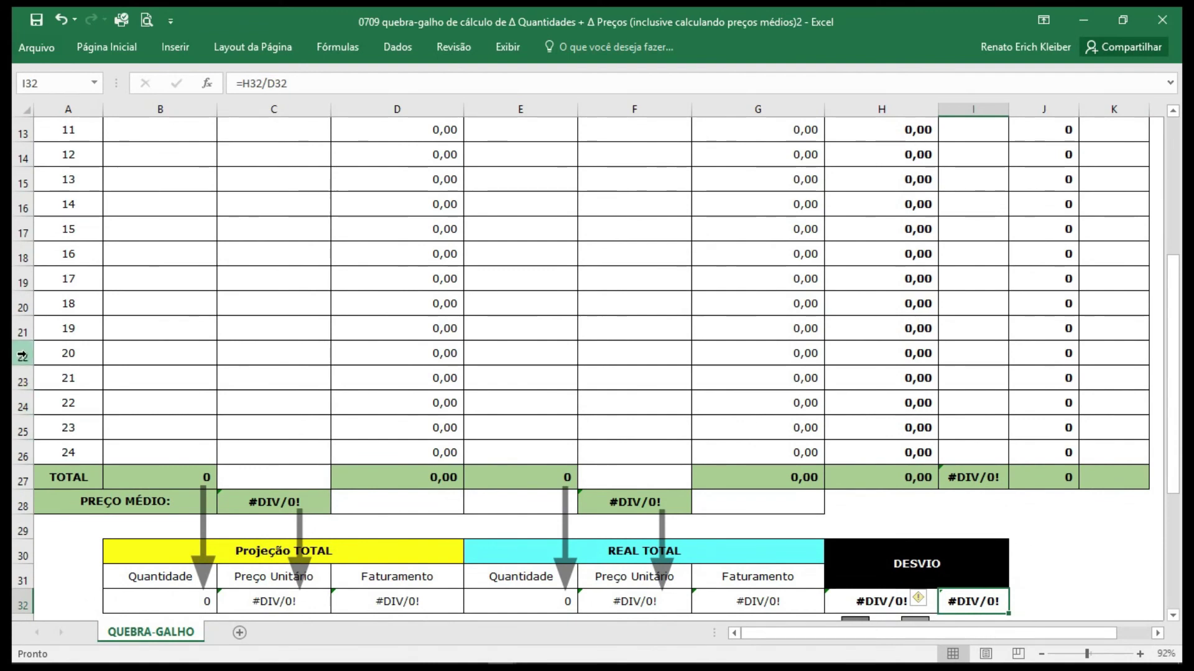
click(22, 355)
right_click(24, 356)
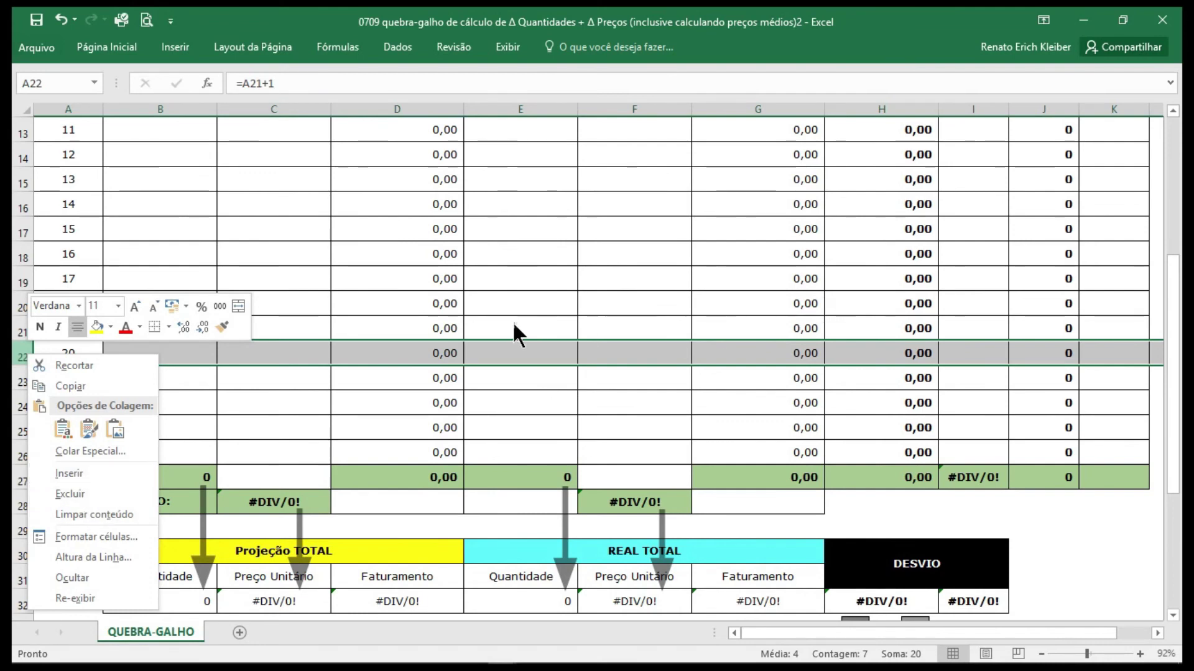
key(Escape)
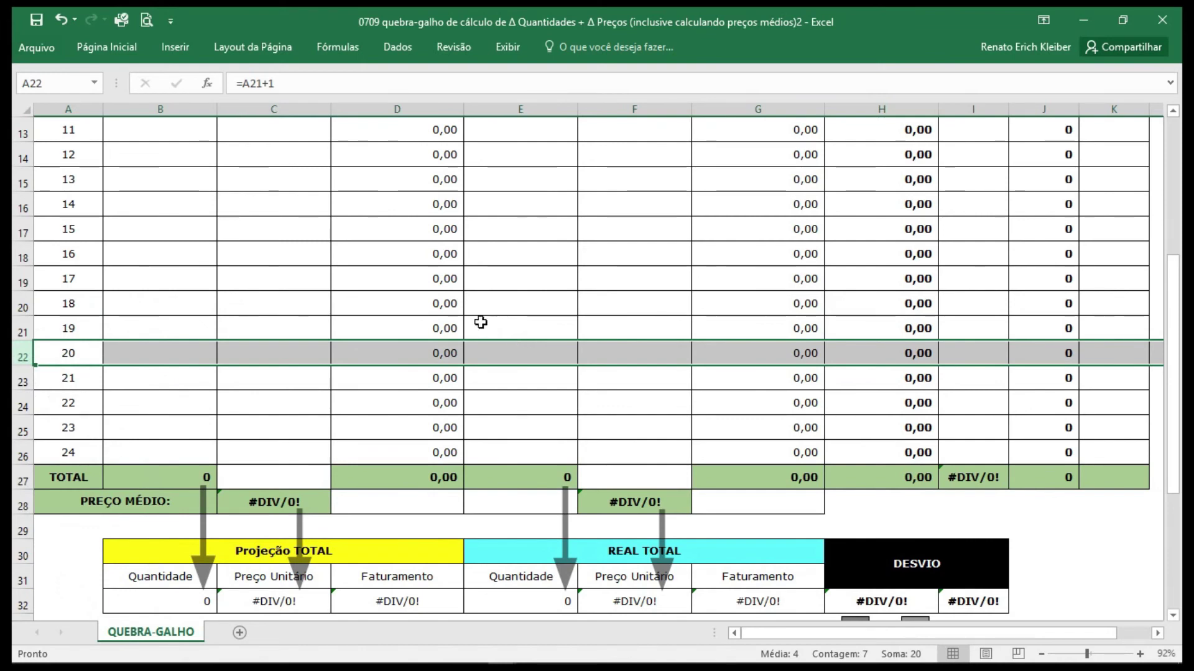
scroll(479, 318, up, 3)
scroll(479, 318, up, 1)
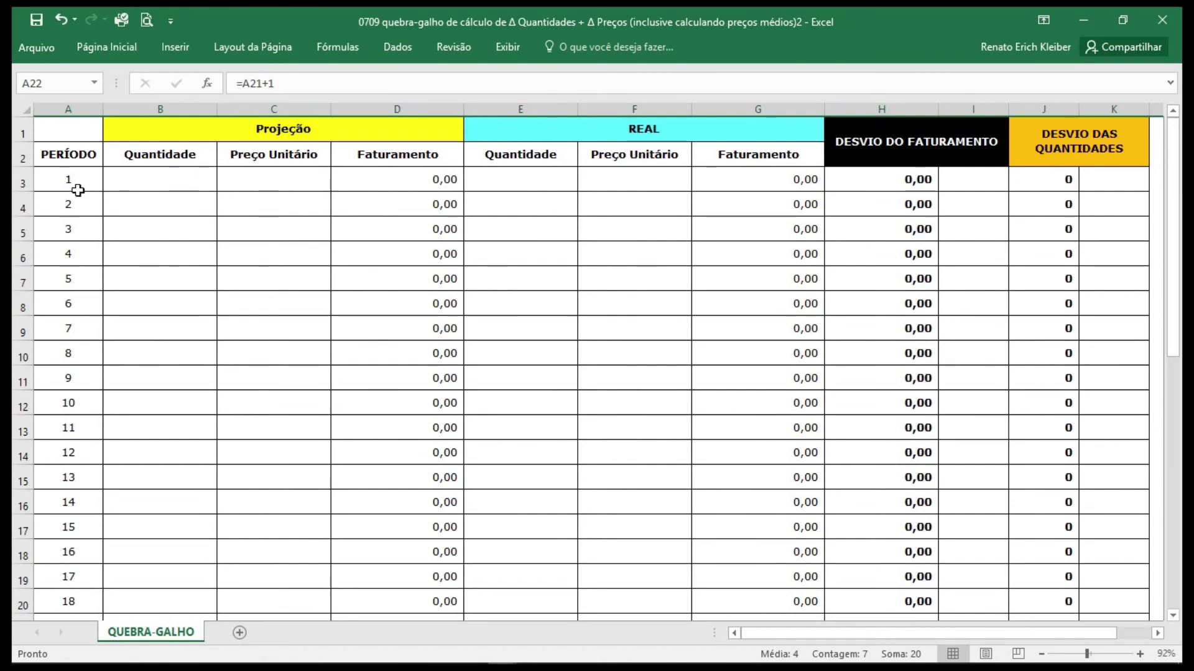
Step: Highlight the rows of periods 1 to 4 and the rows of periods 1 to 12 as possible analysis ranges
click(55, 179)
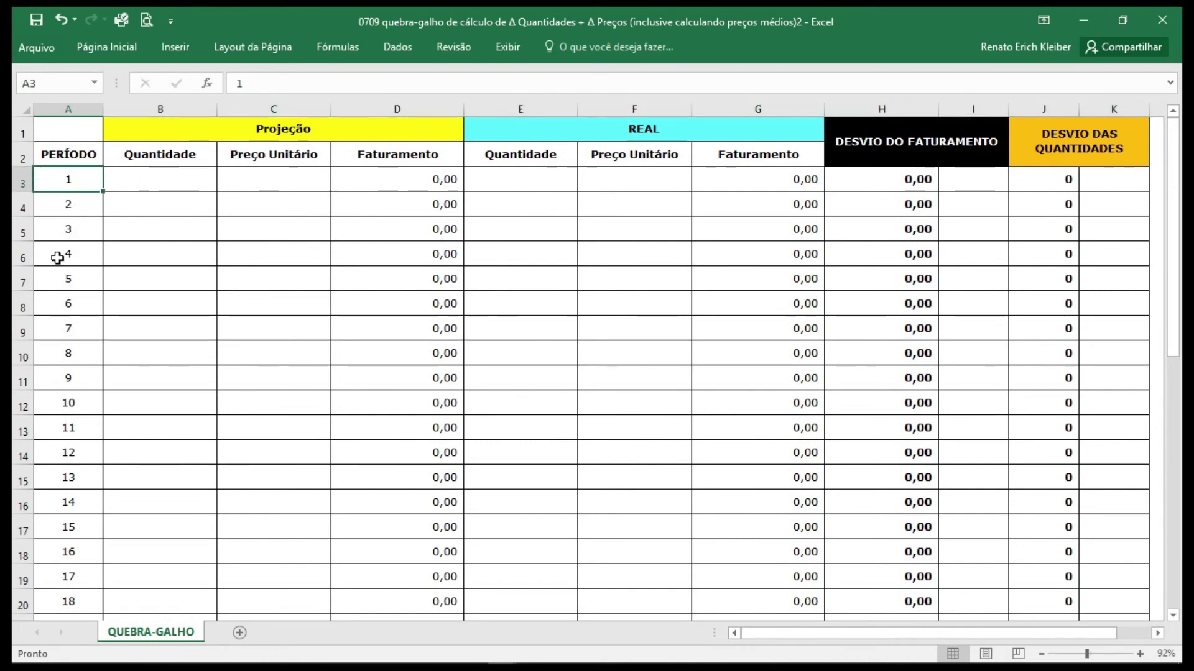
drag(20, 188, 23, 257)
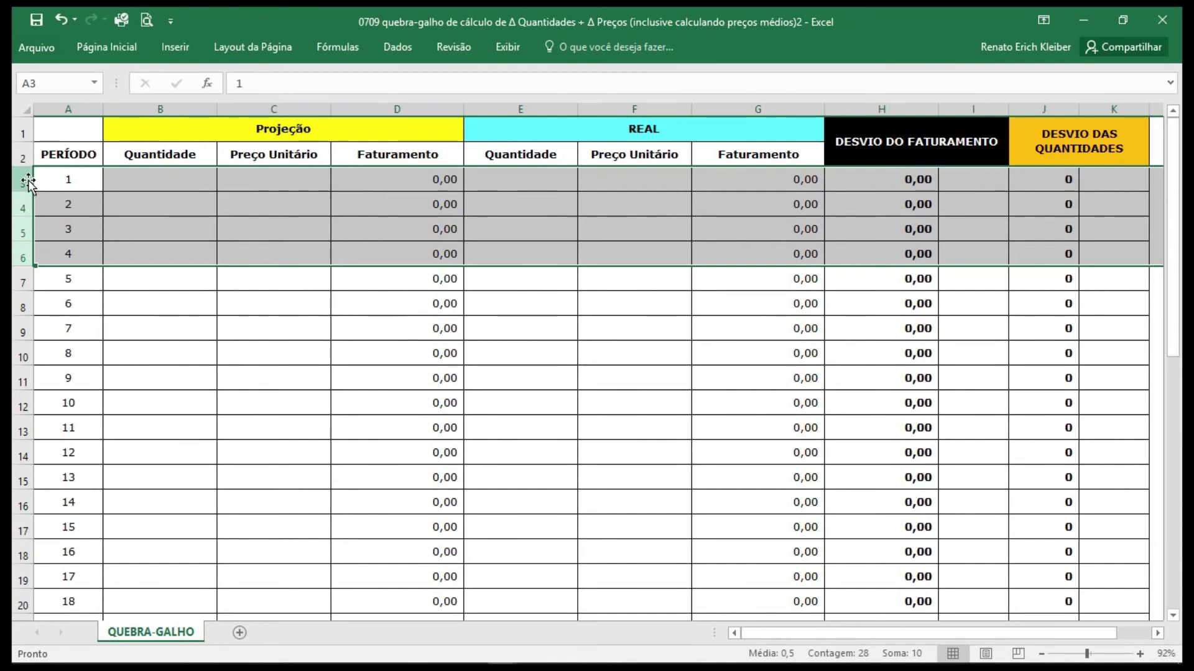
drag(29, 182, 13, 463)
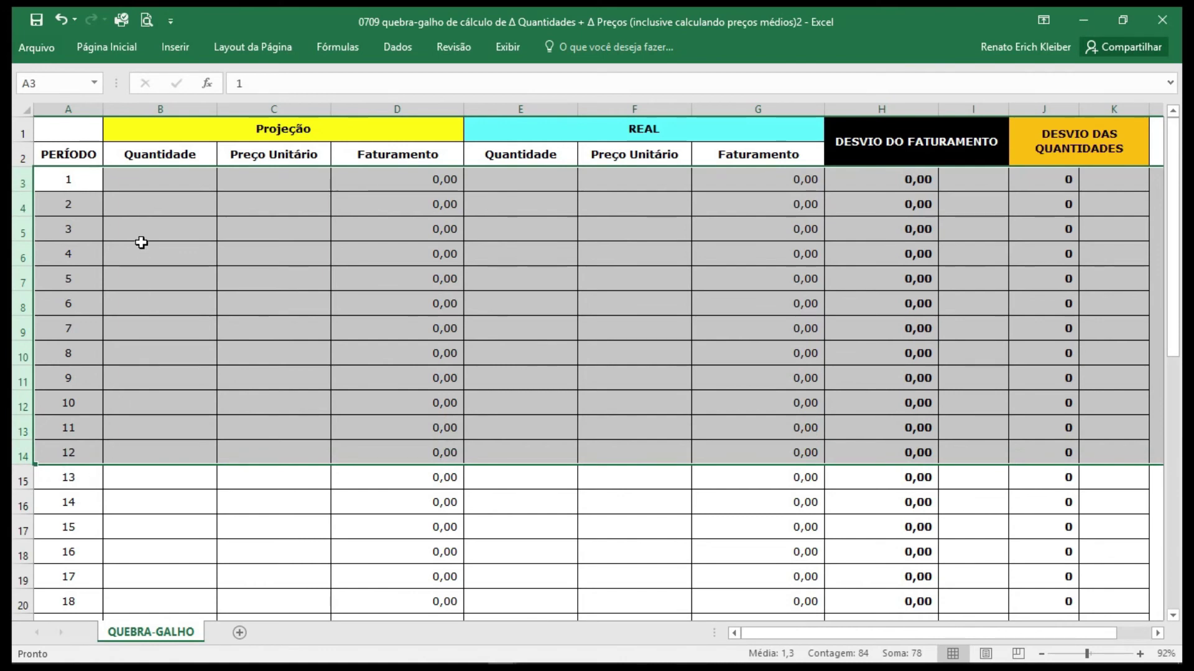
Step: Enter a projected quantity of 6 for period 1 in B3
click(155, 184)
mouse_move(1182, 667)
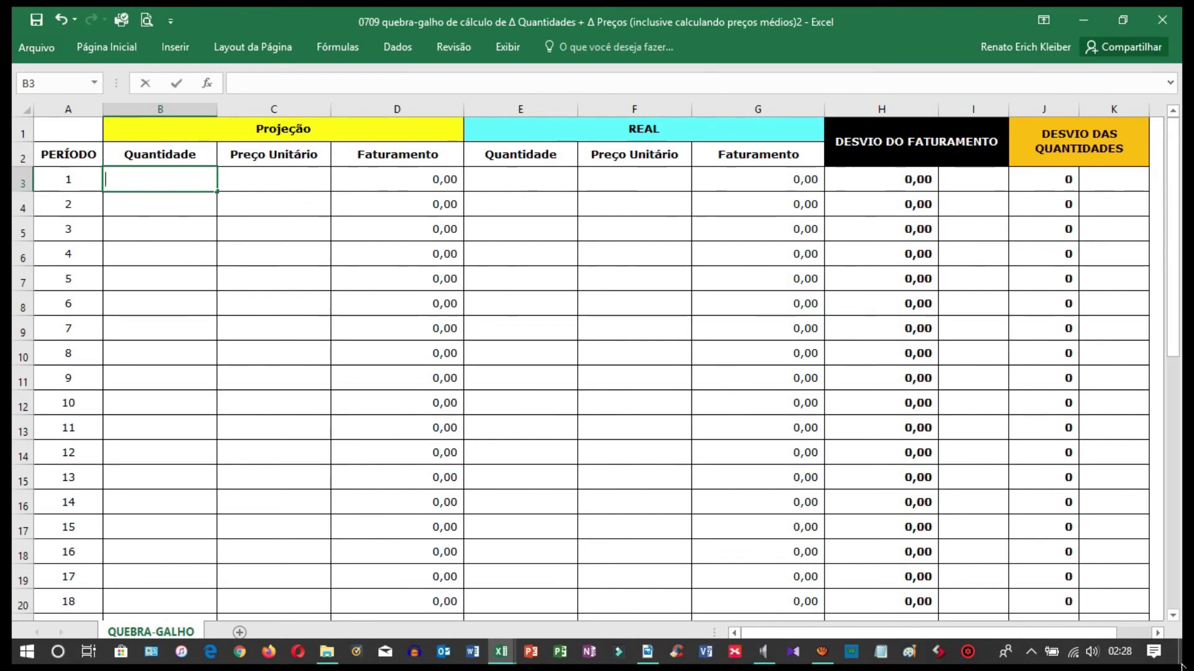
text(6)
key(Tab)
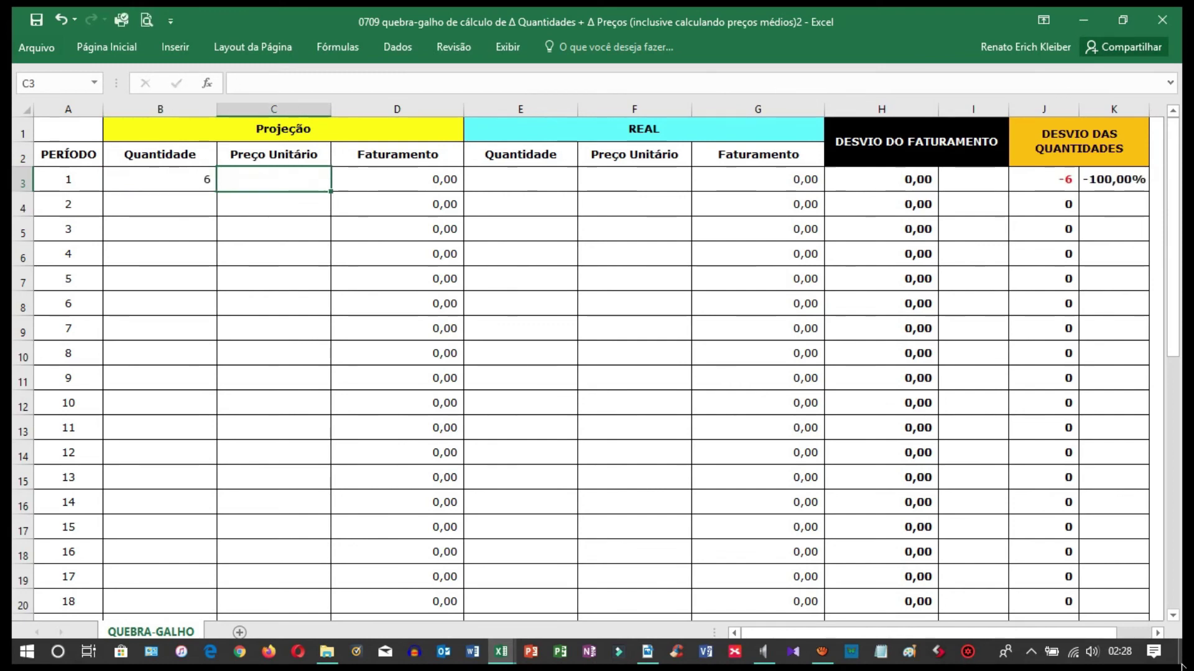
Step: Enter a projected unit price of 100 for period 1 in C3 and check the projected revenue formula in D3
text(1)
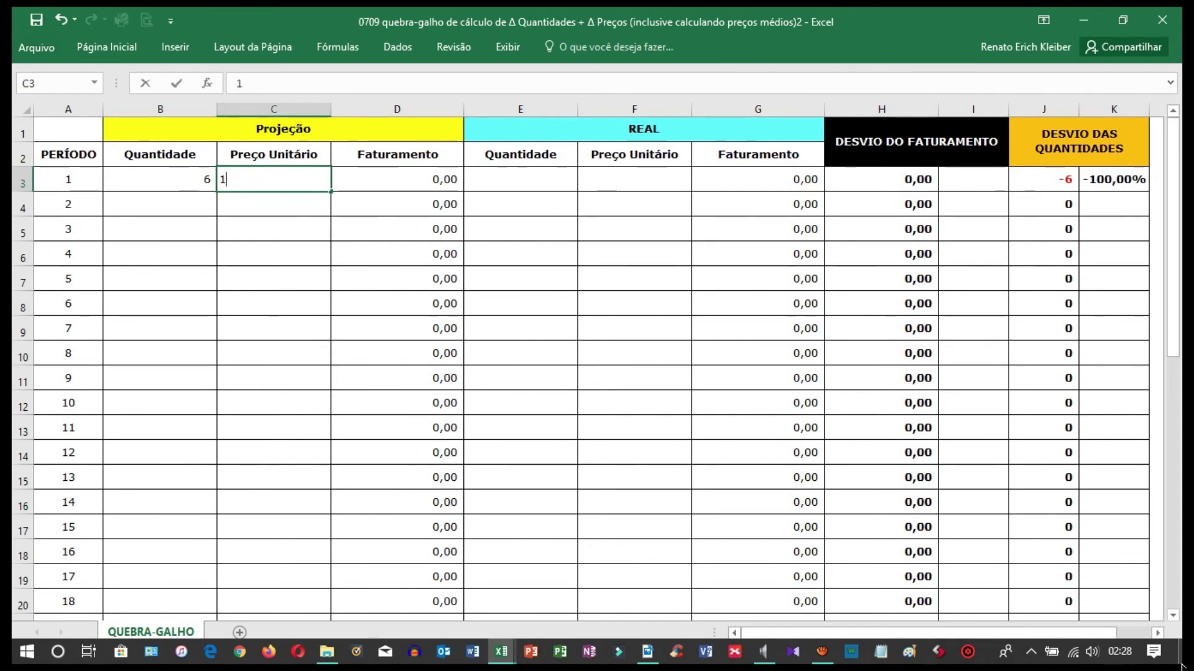
text(00)
key(Return)
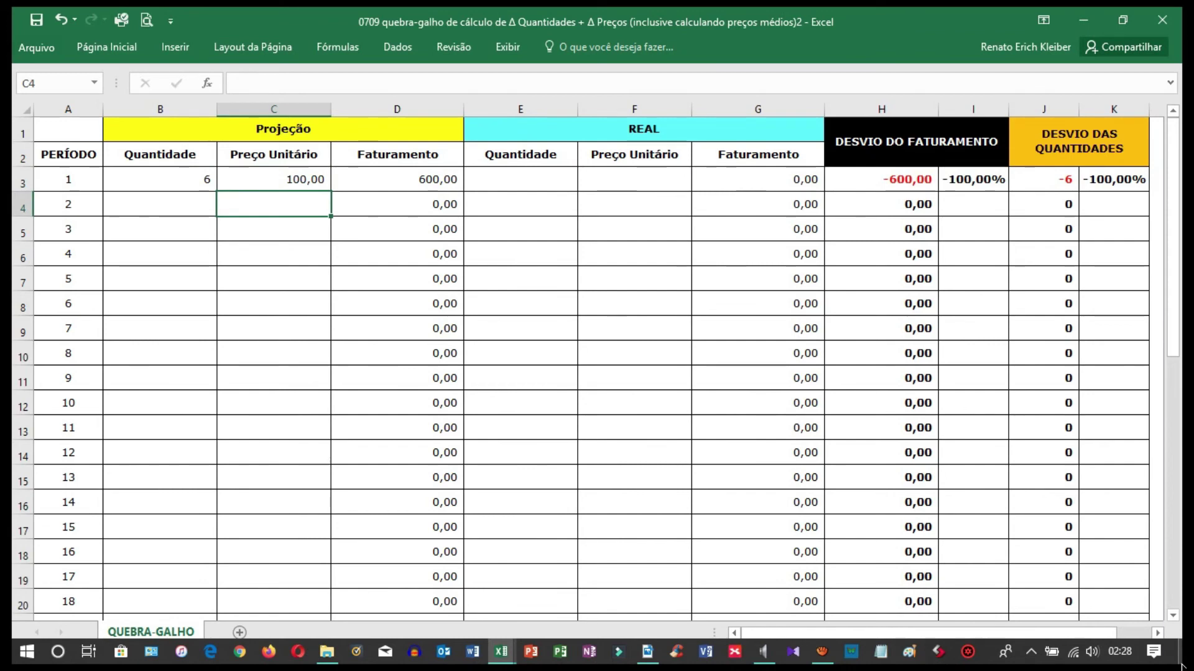
click(398, 178)
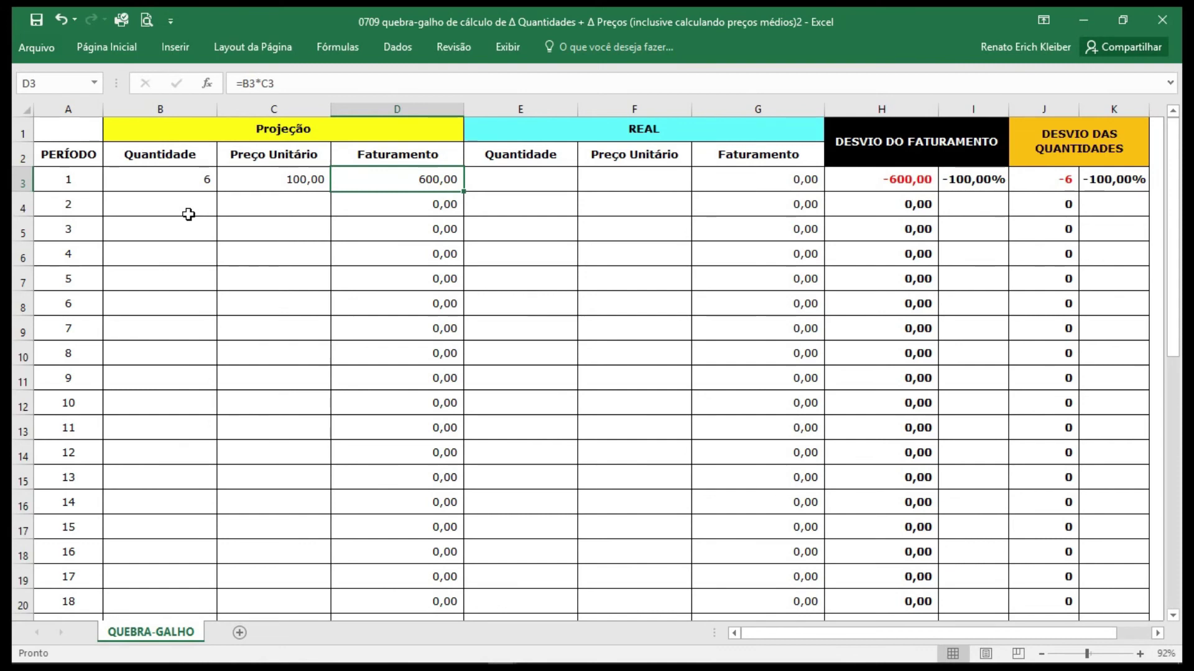
Step: Enter a real quantity of 2 and a real unit price of 150 for period 1 in E3 and F3
click(480, 179)
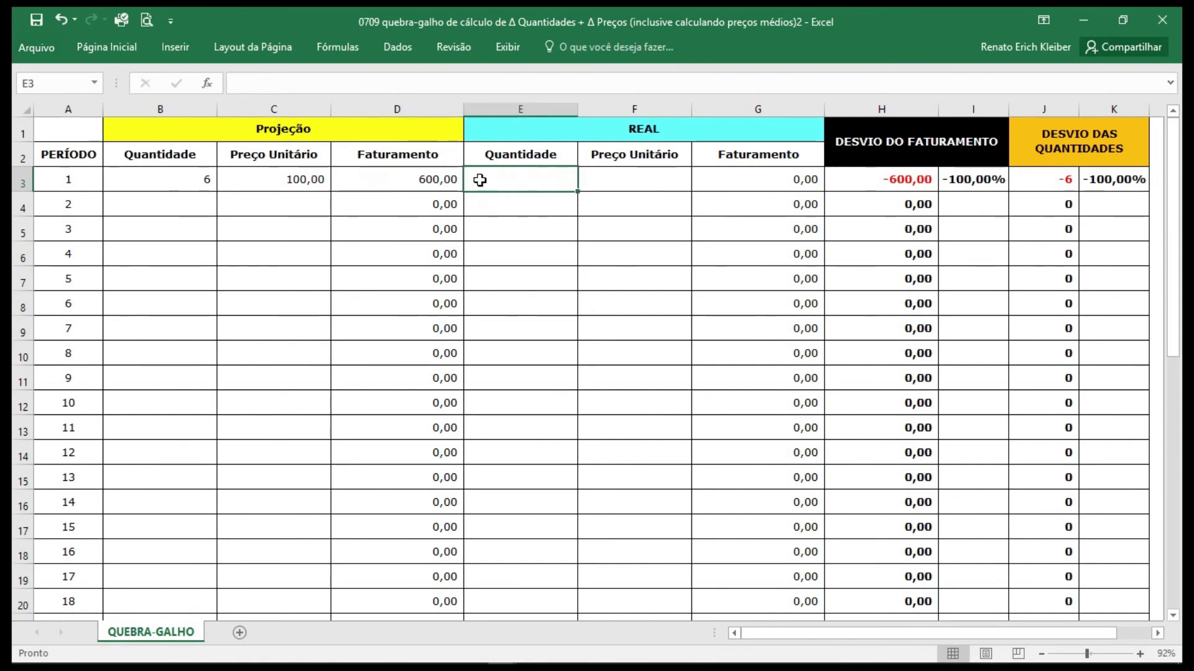
text(2)
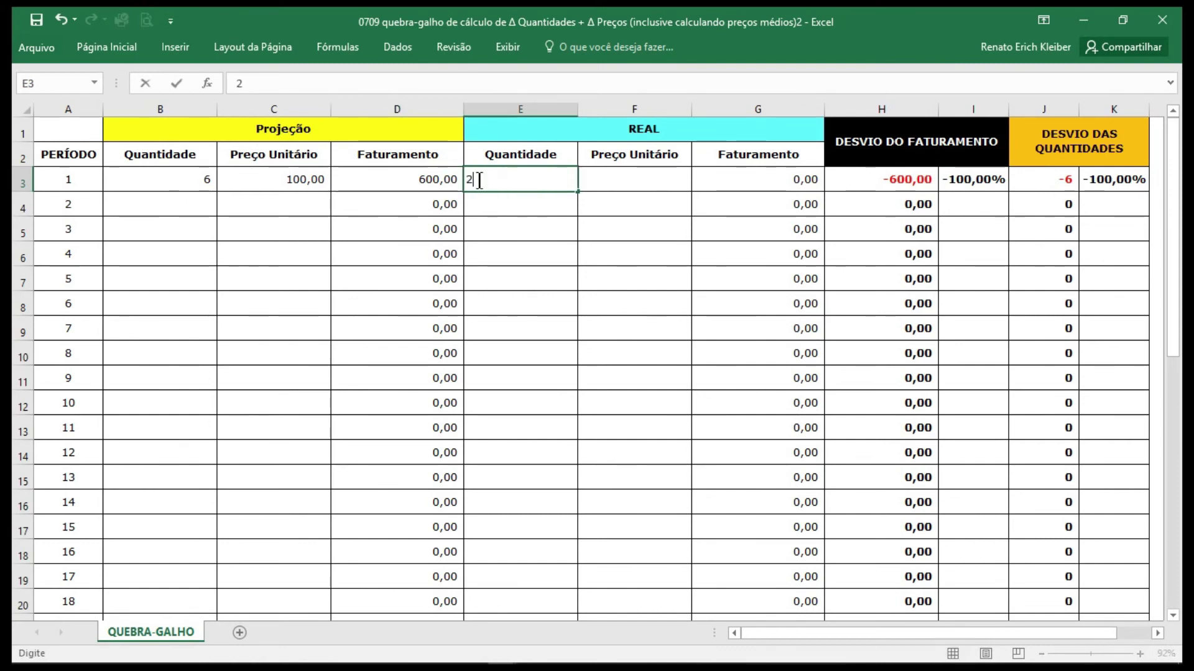
key(Tab)
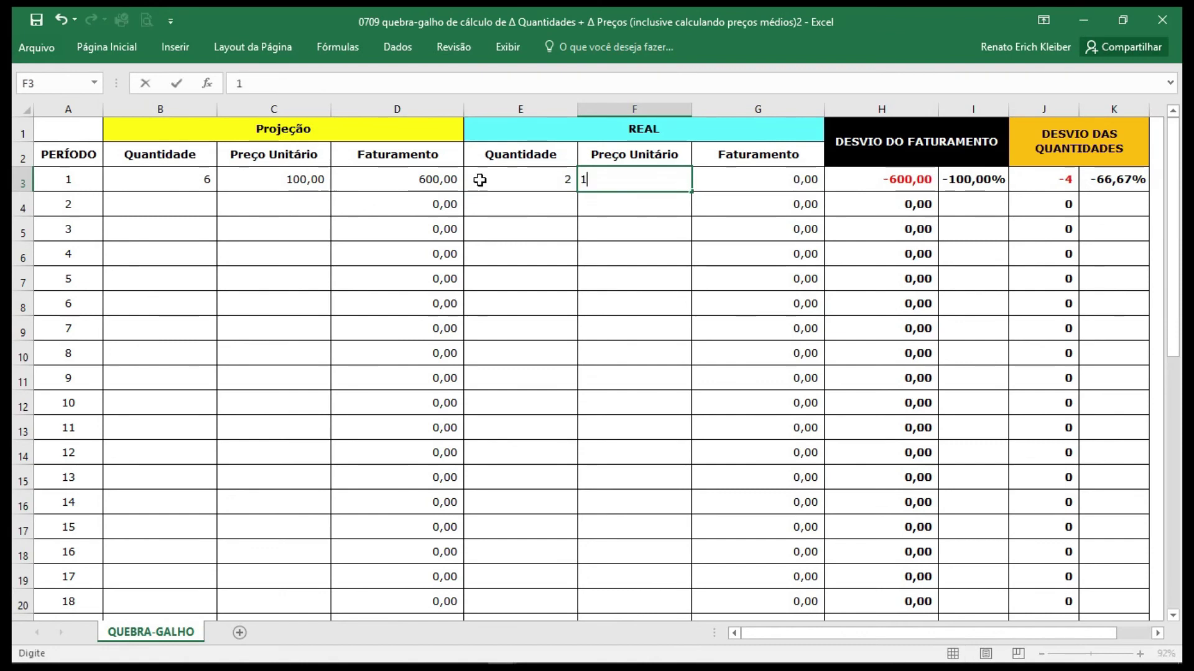
text(150)
key(Return)
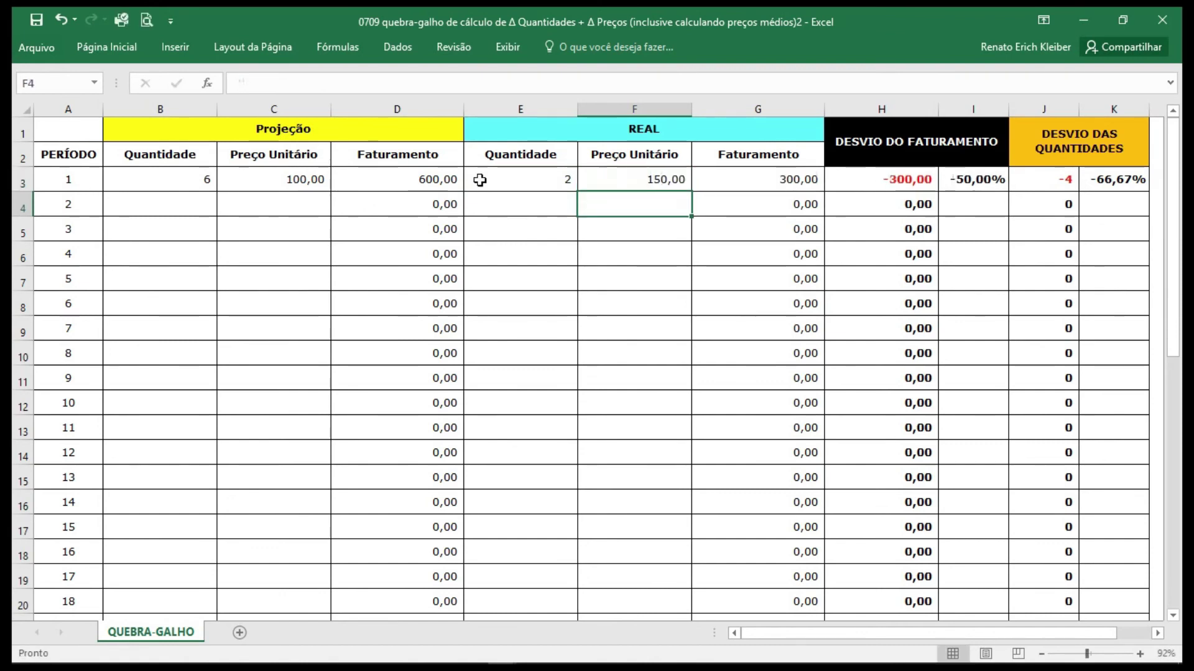
Step: Enter a real quantity of 3 and a real unit price of 100 for period 2 in E4 and F4
key(Left)
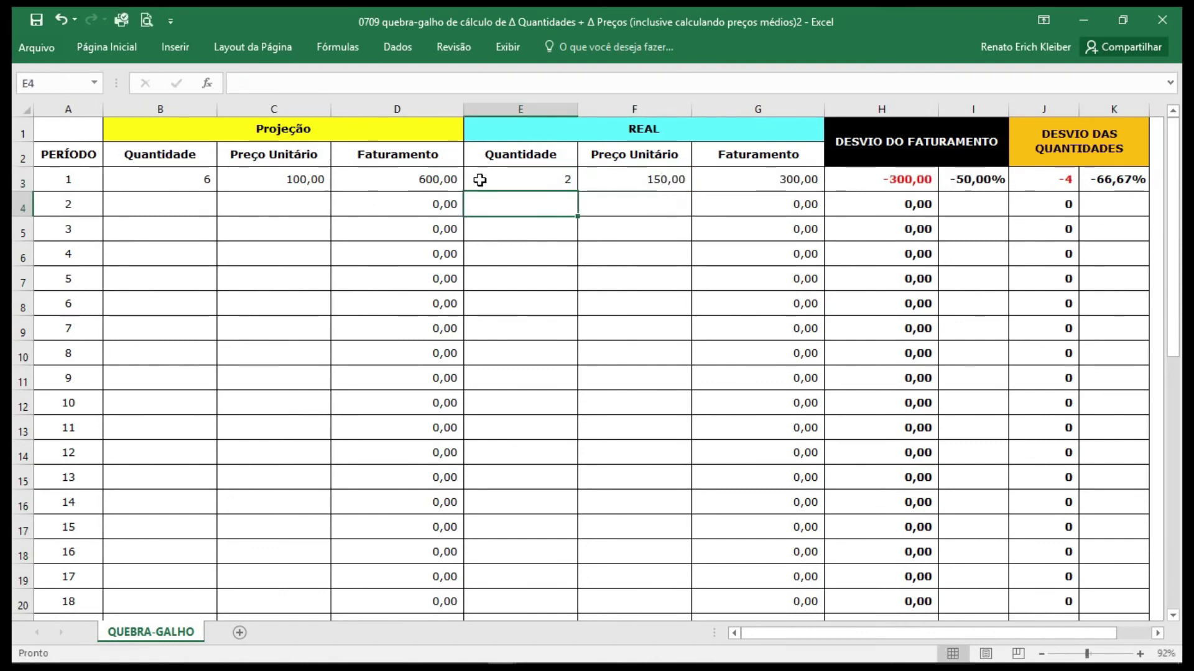
text(3)
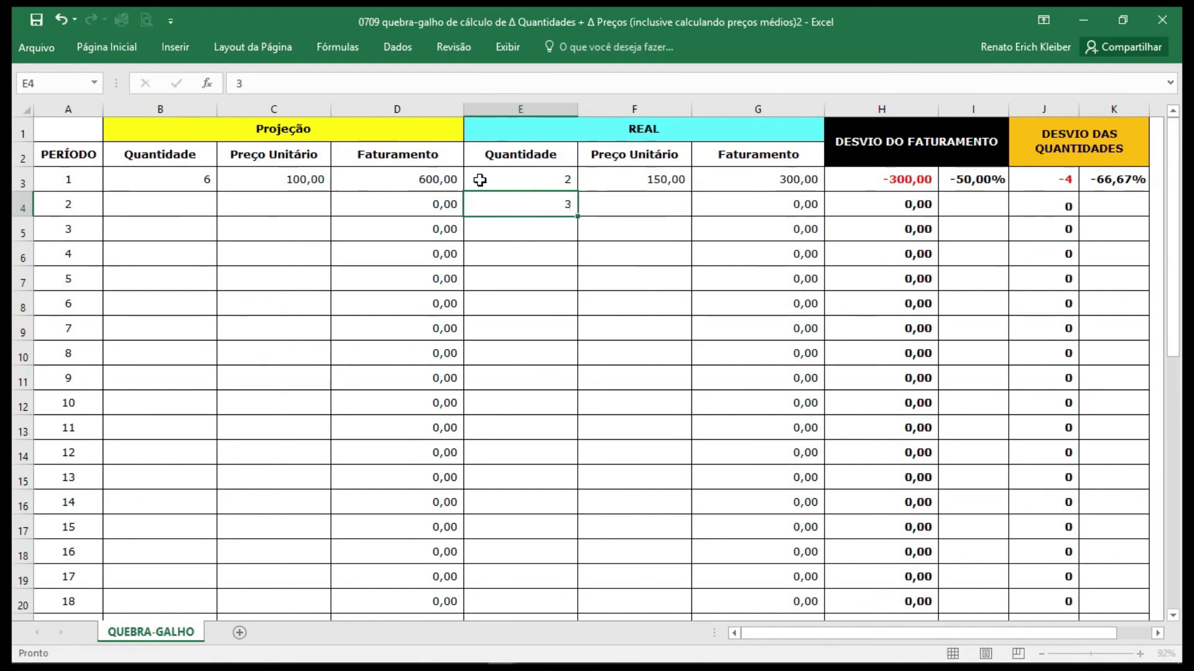
key(Tab)
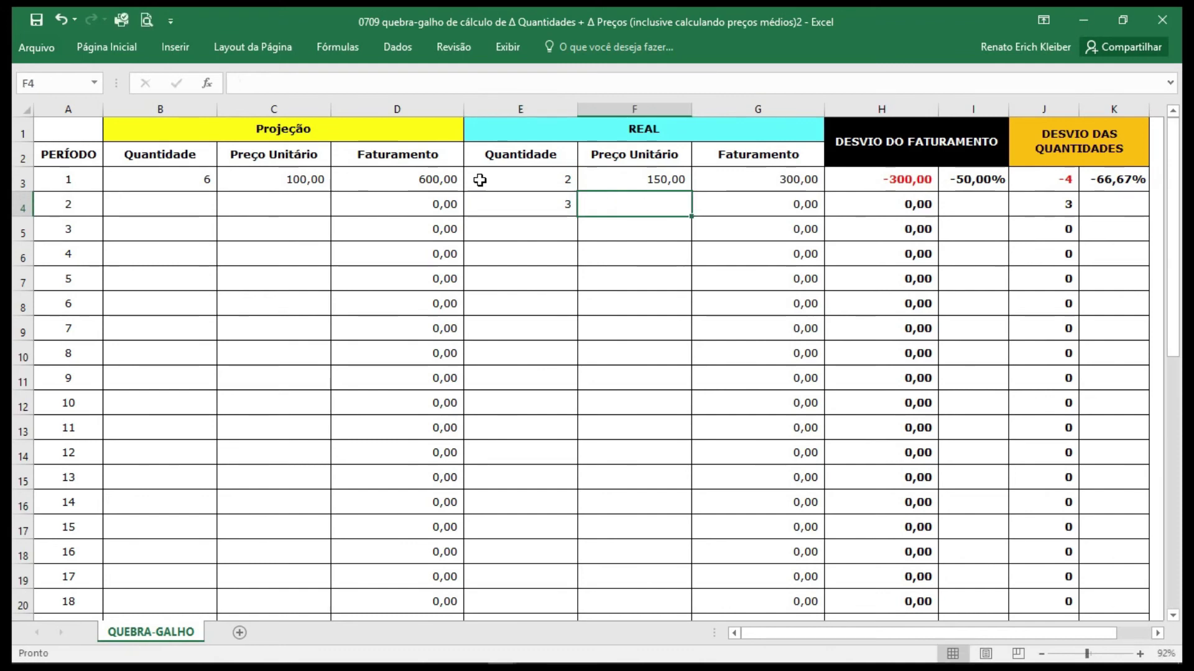
text(100)
key(Return)
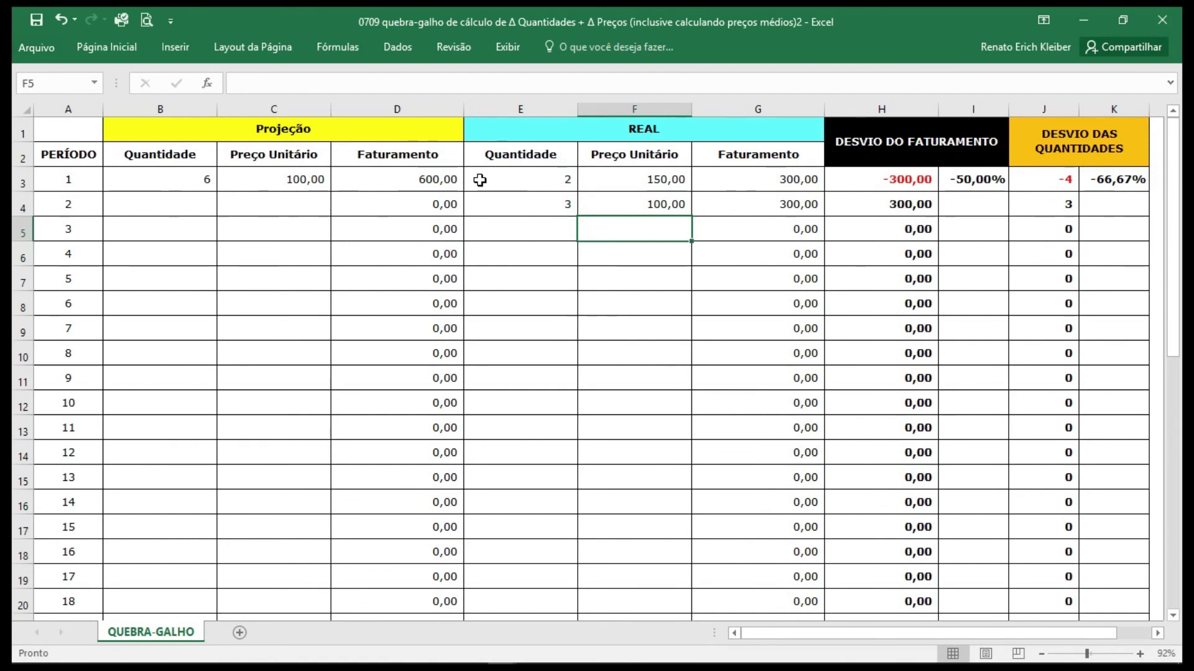
Step: Enter a real quantity of 1 and a real unit price of 80 for period 3 in E5 and F5
key(Left)
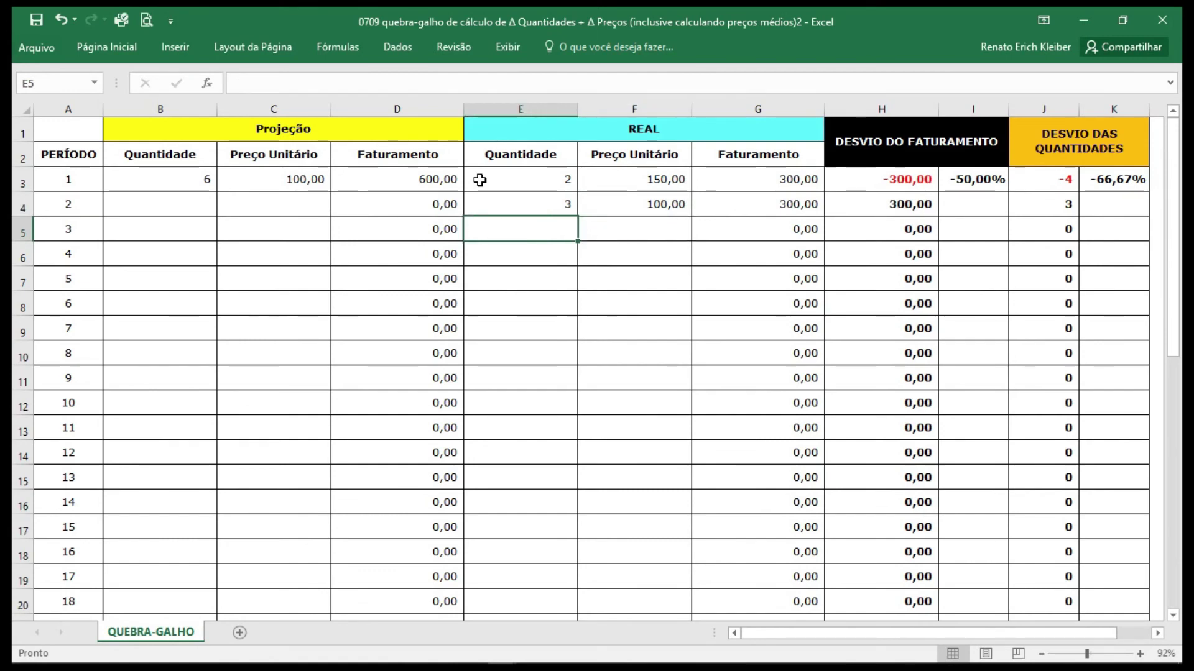
text(1)
key(Tab)
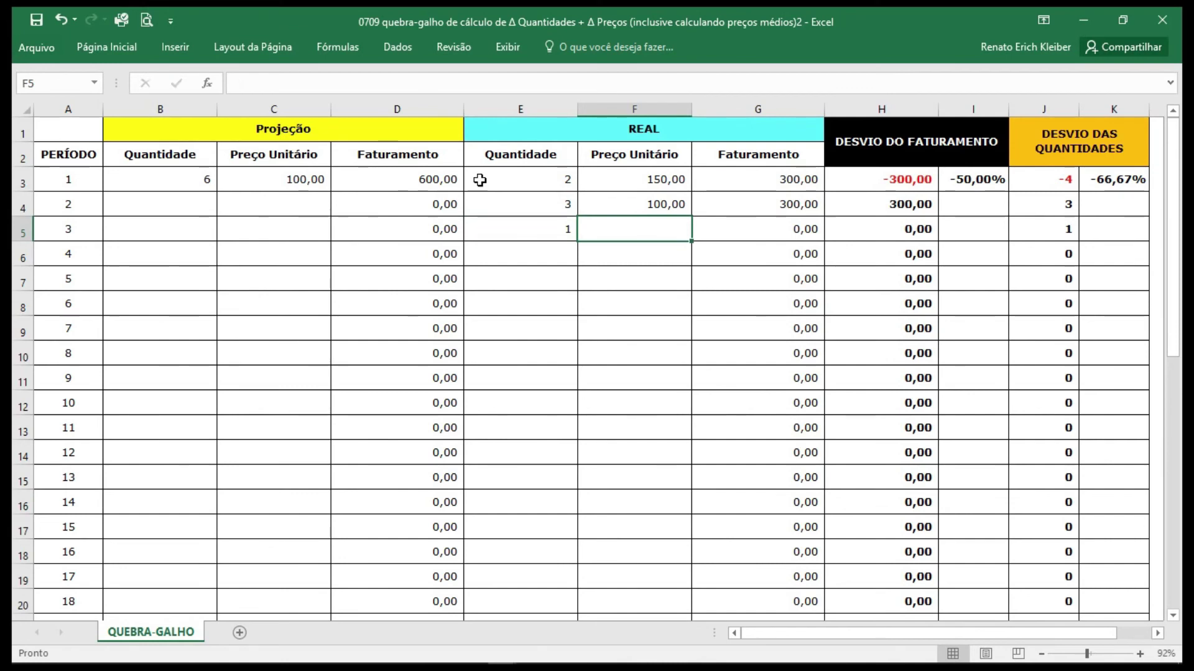
text(80)
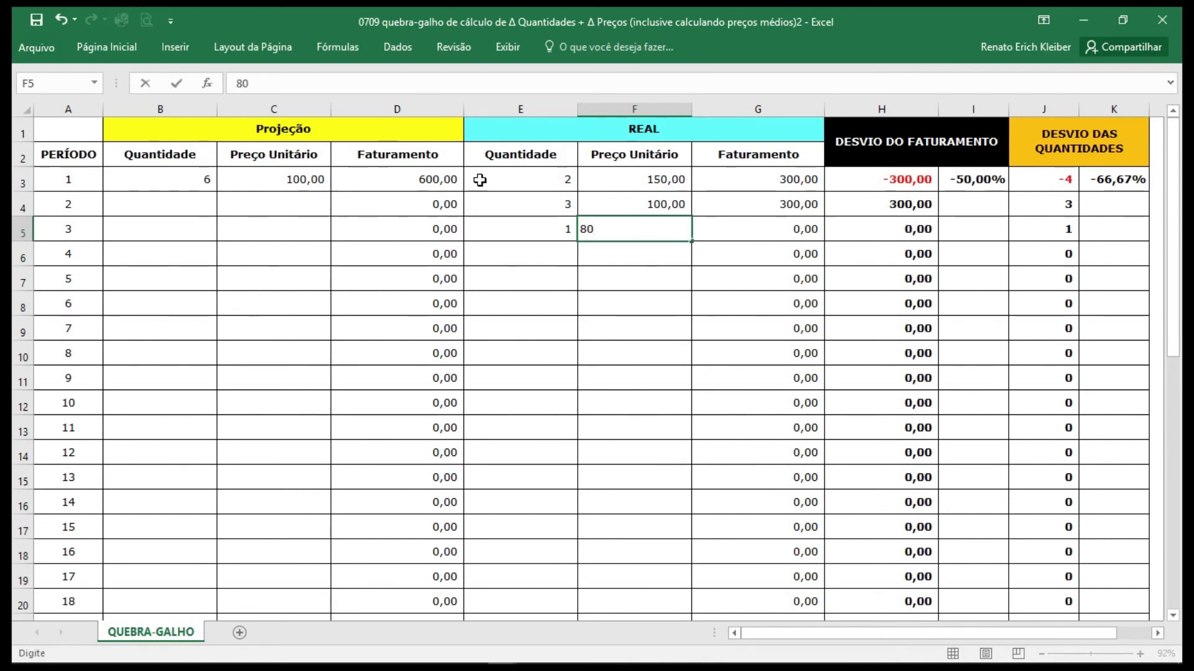
key(Return)
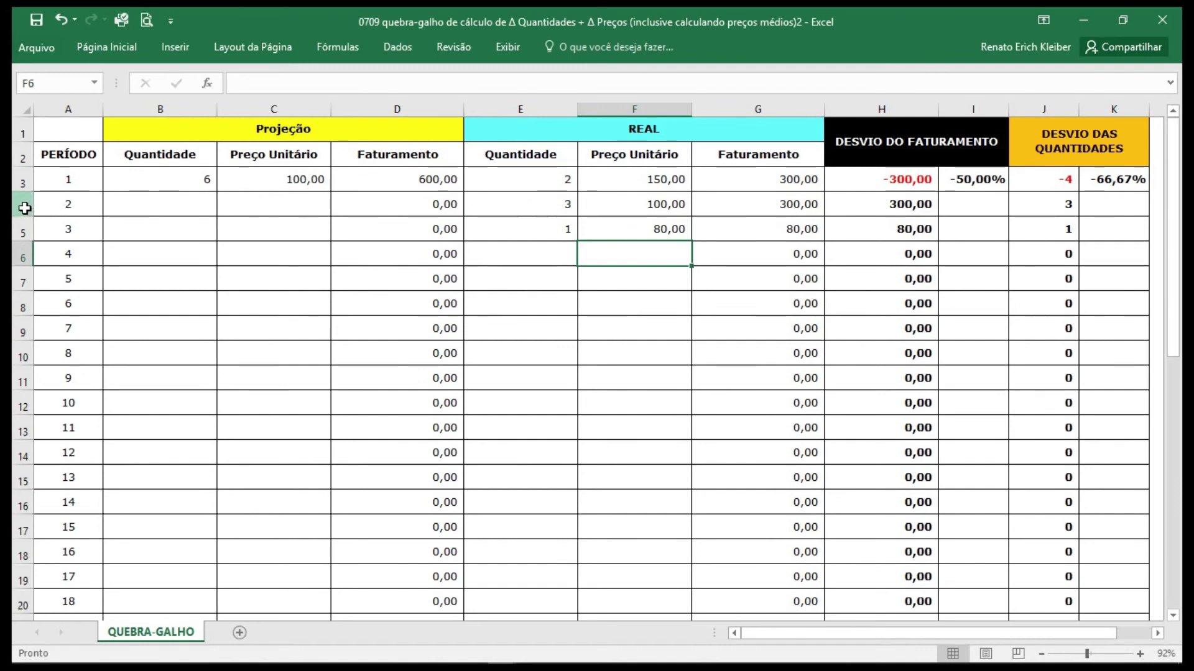
Step: Highlight the rows of periods 2 and 3 and check their revenue deviation formulas in H4 and H5
drag(23, 207, 24, 231)
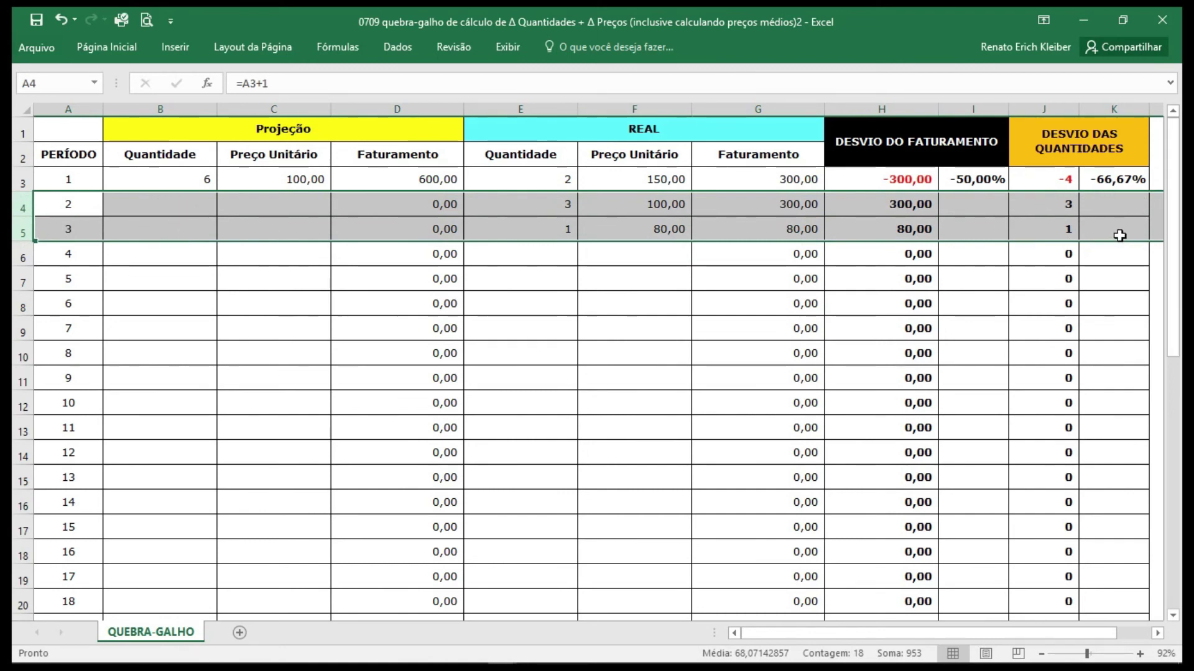
click(884, 209)
click(883, 229)
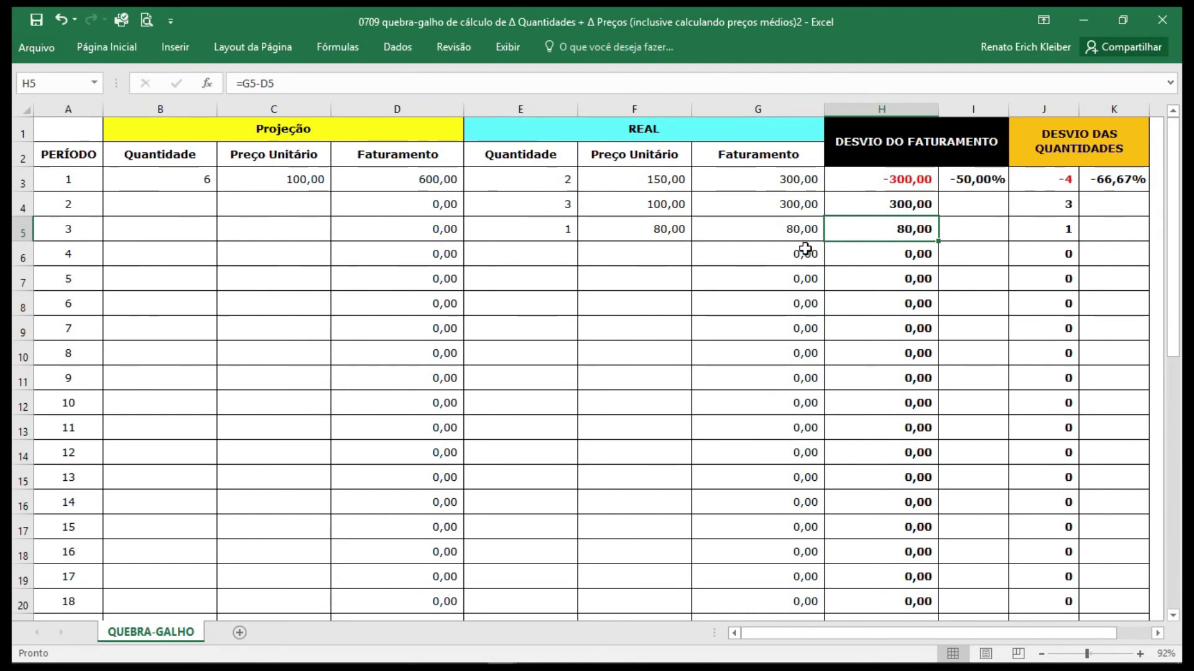
Step: Fill the projected unit price of 100 from C3 down to C5 for periods 2 and 3
click(269, 182)
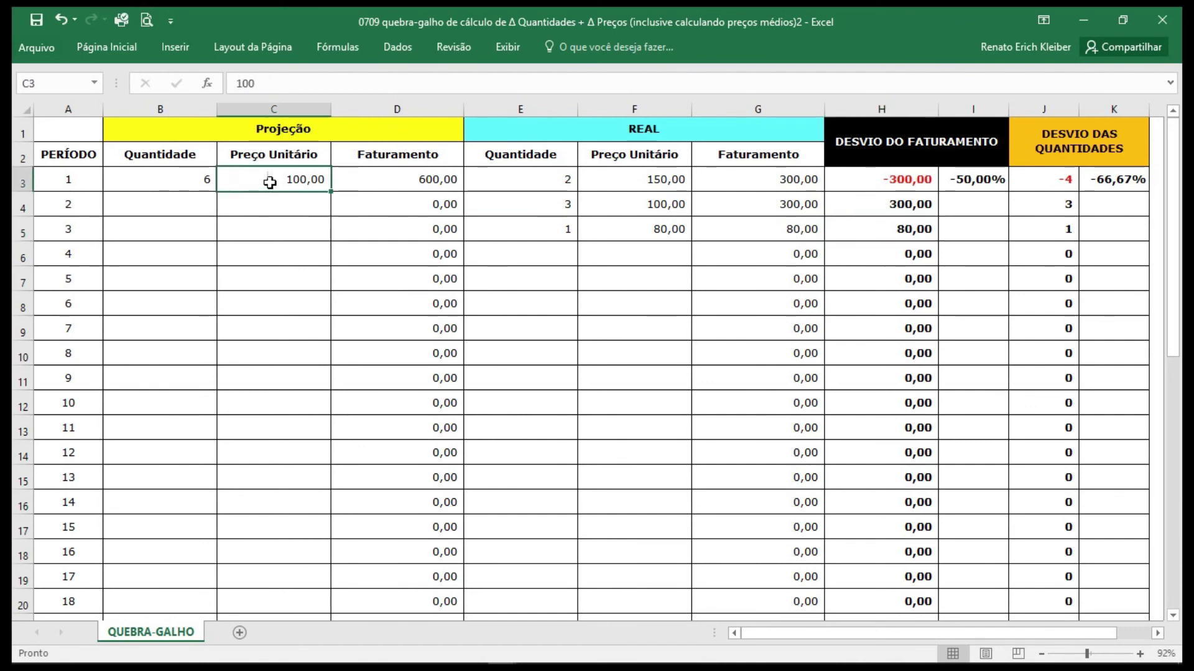
click(321, 193)
drag(330, 193, 321, 241)
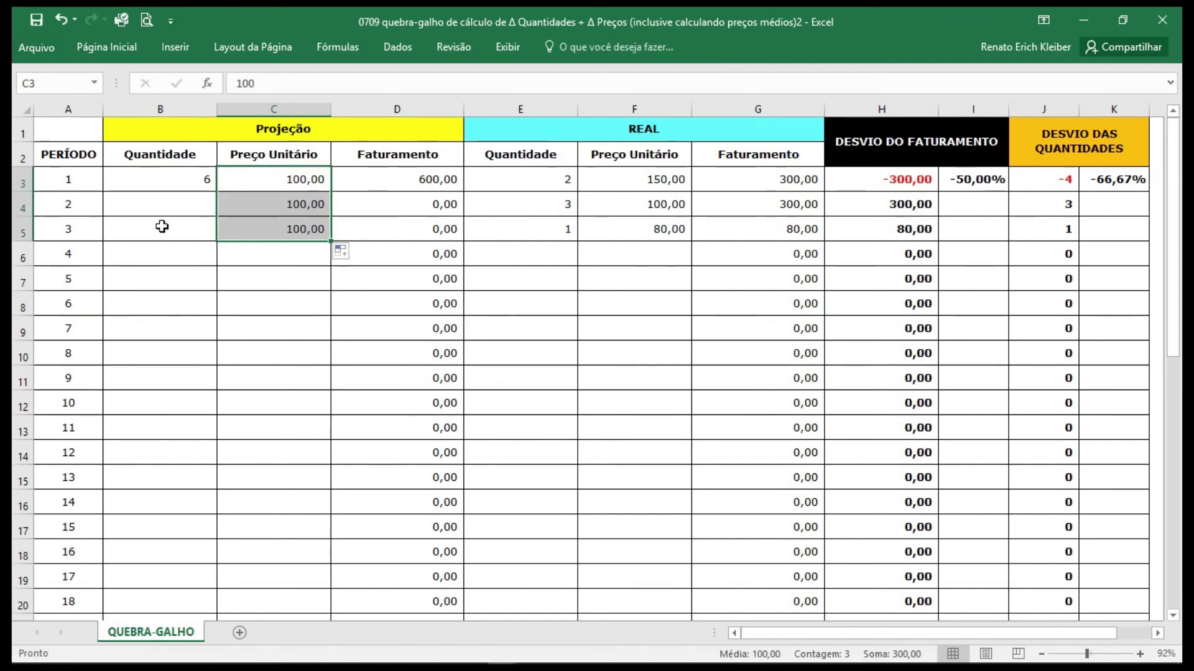
Step: Set the projected quantities of periods 1 to 3 in B3:B5 to 2, 3 and 1
click(165, 185)
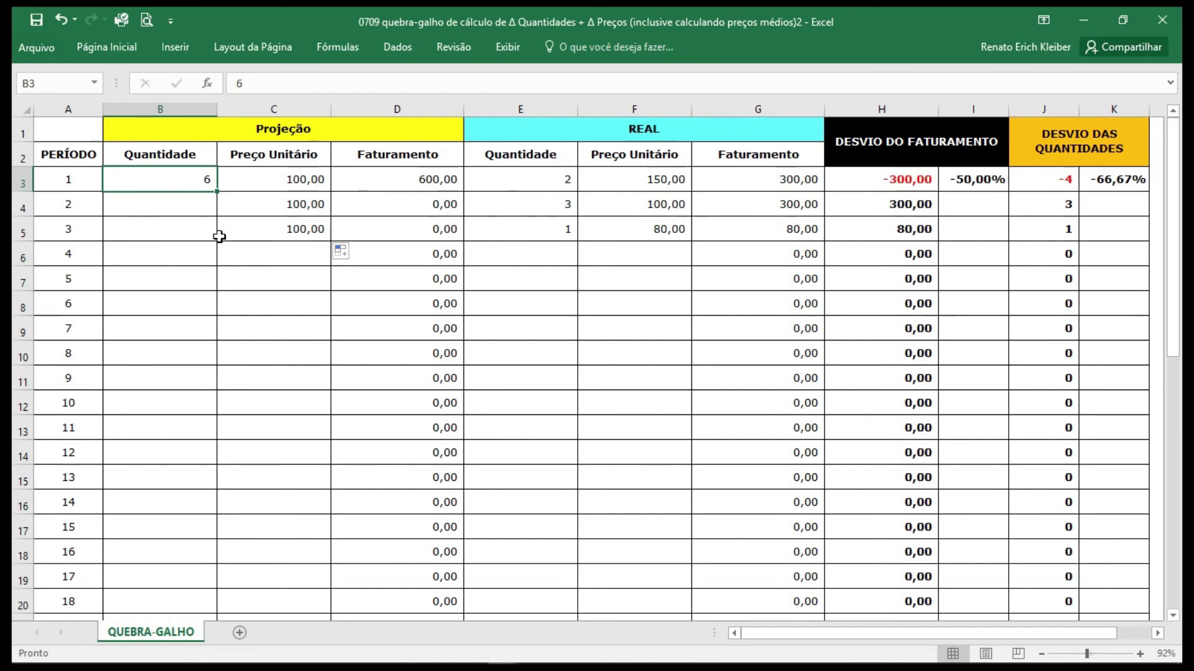
text(2)
key(Return)
text(3)
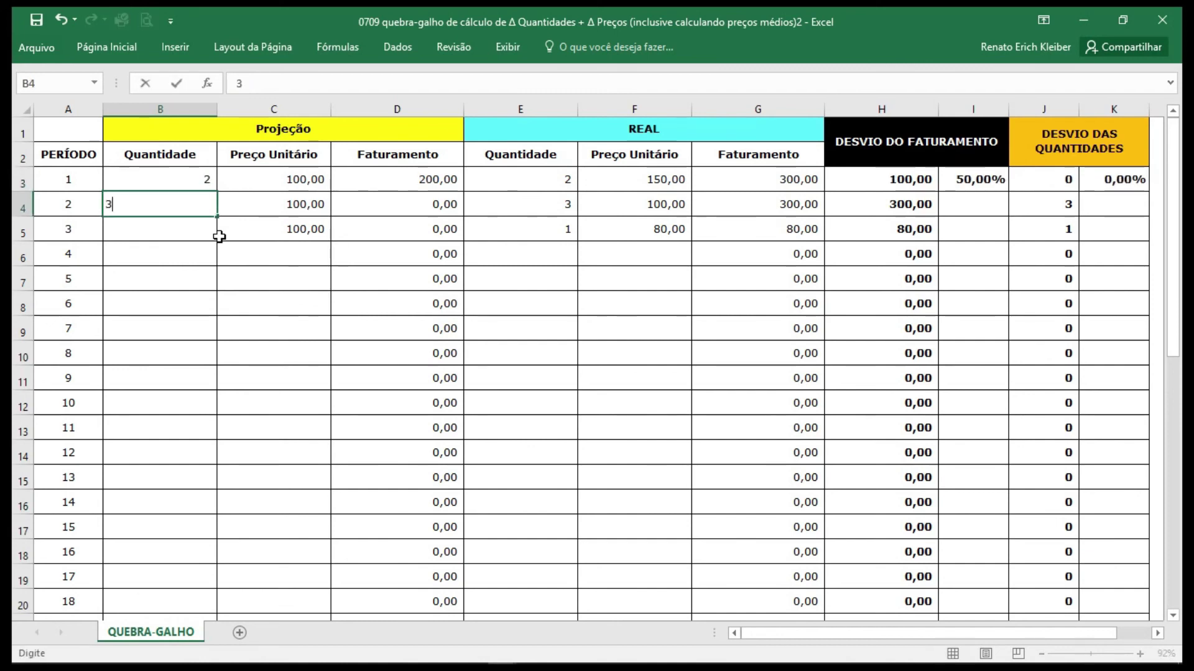
key(Return)
text(1)
key(Return)
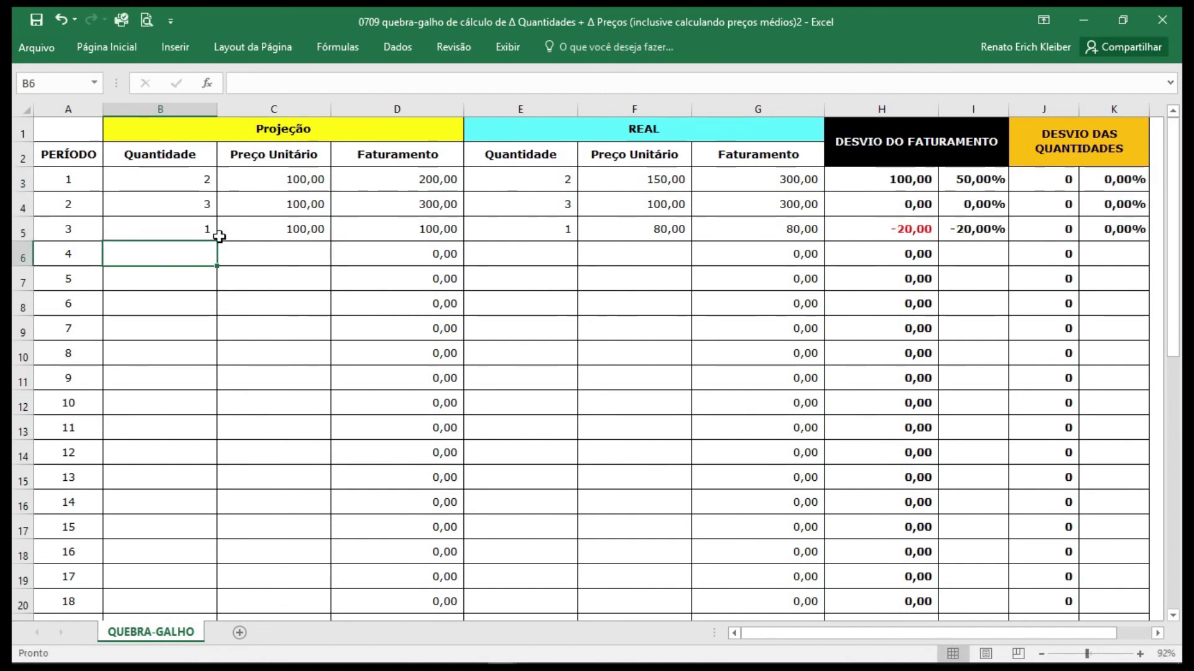
Step: Examine period 1's row and revenue deviation in H3, the quantity deviation percentages in K3:K5 and the real unit prices in F3:F5
click(22, 180)
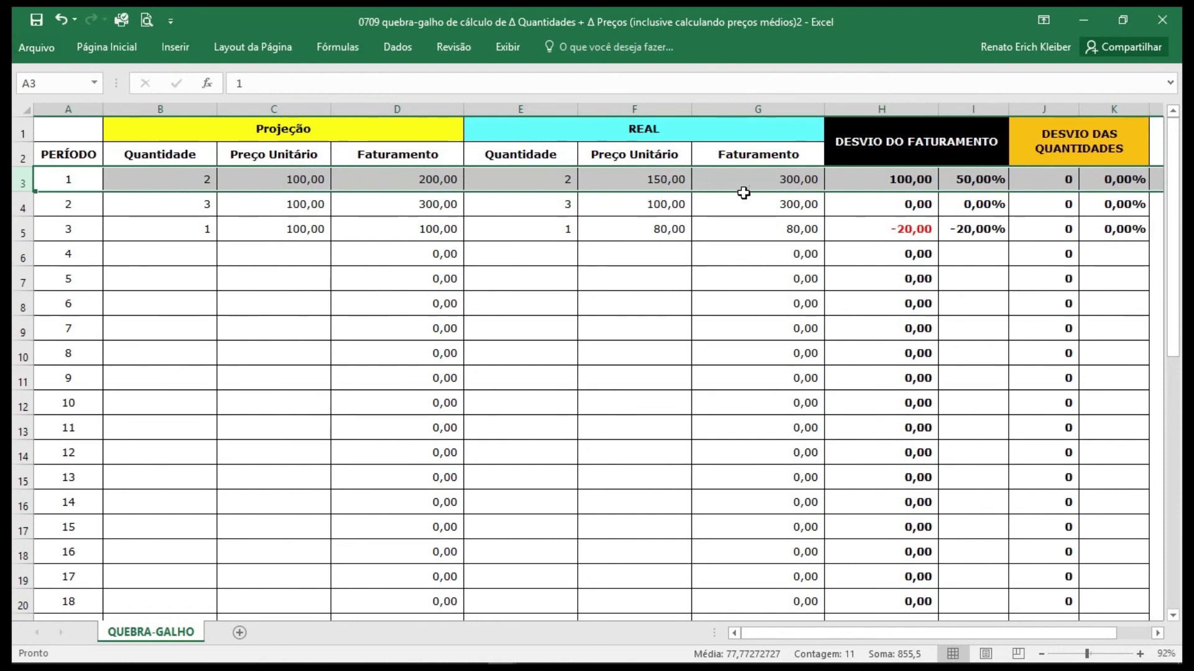
click(884, 181)
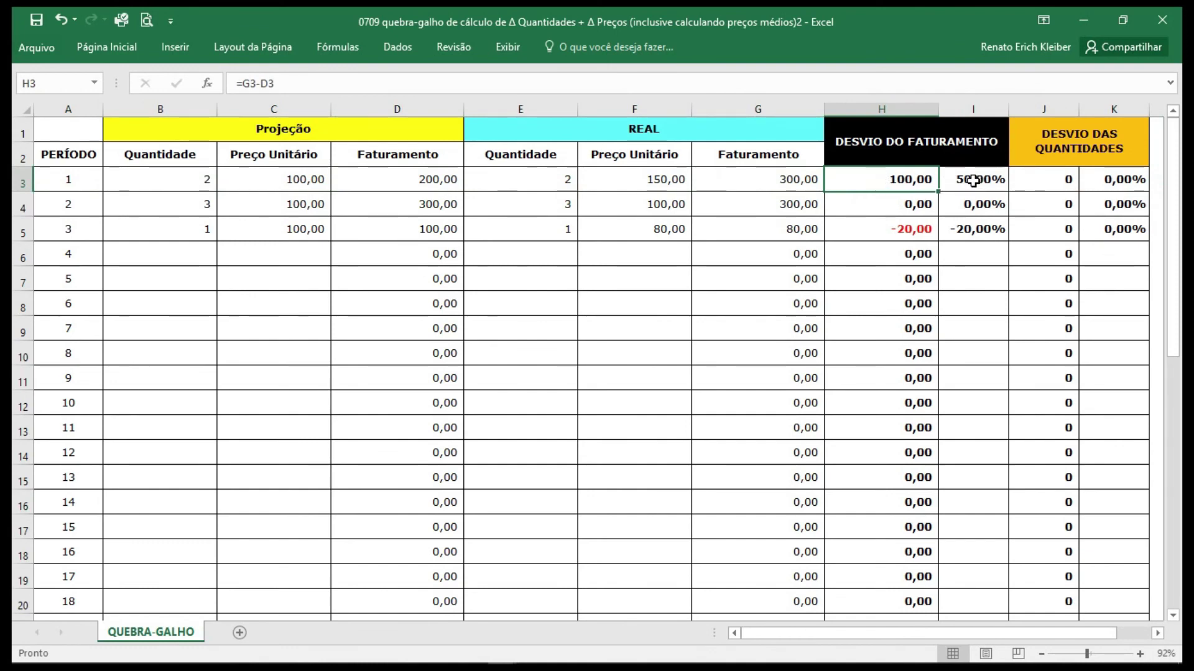
drag(1131, 180, 1130, 233)
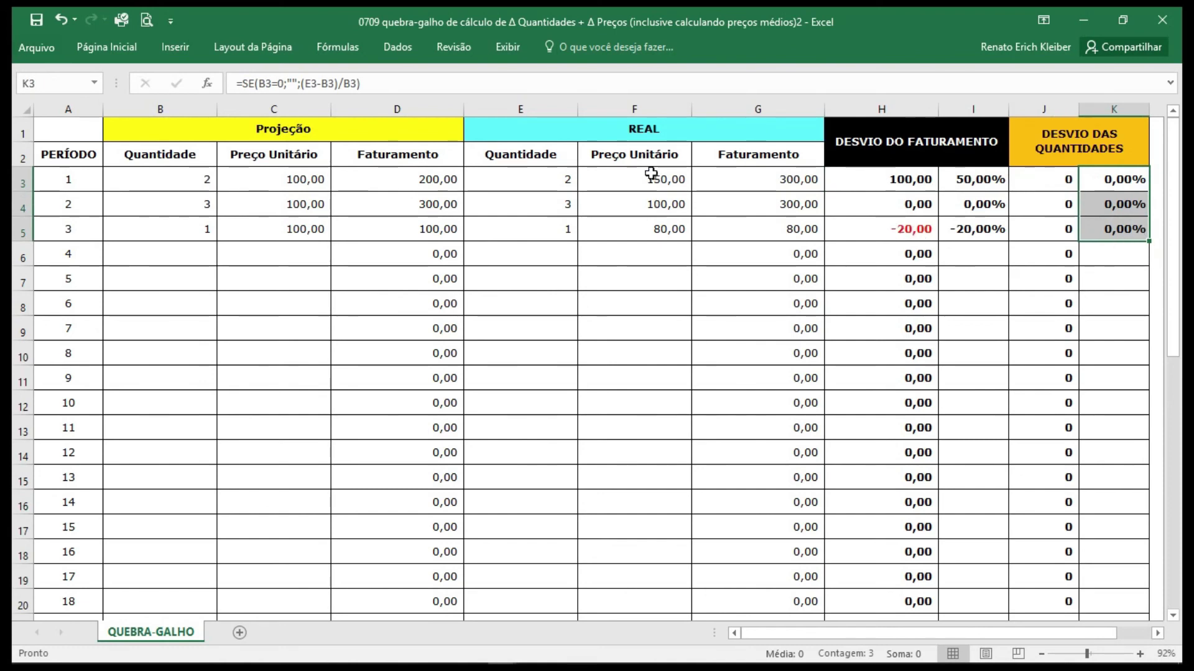
drag(648, 179, 655, 231)
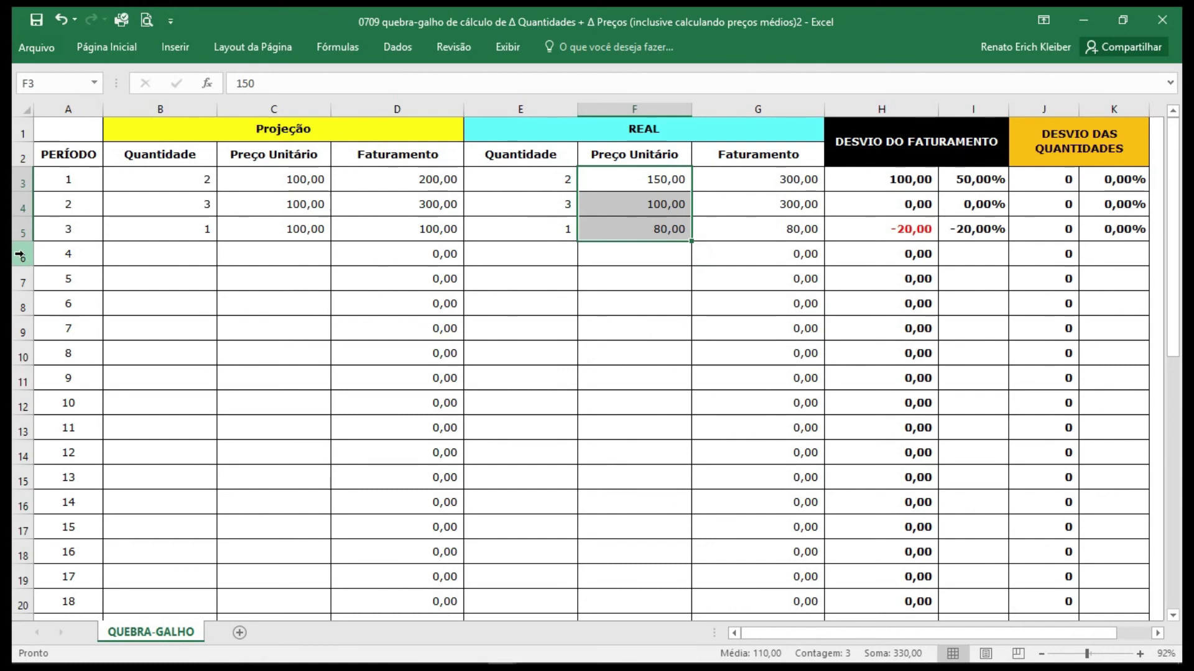
Step: Hide the unused rows 6 to 26, covering periods 4 to 24
drag(18, 255, 21, 524)
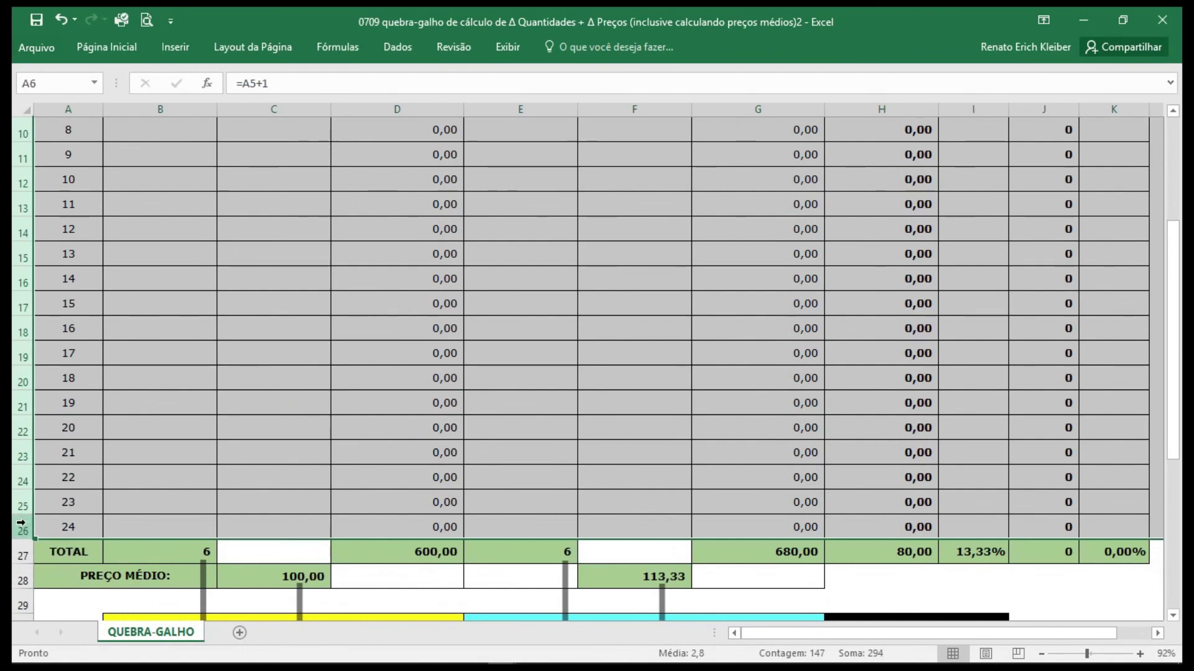
right_click(22, 525)
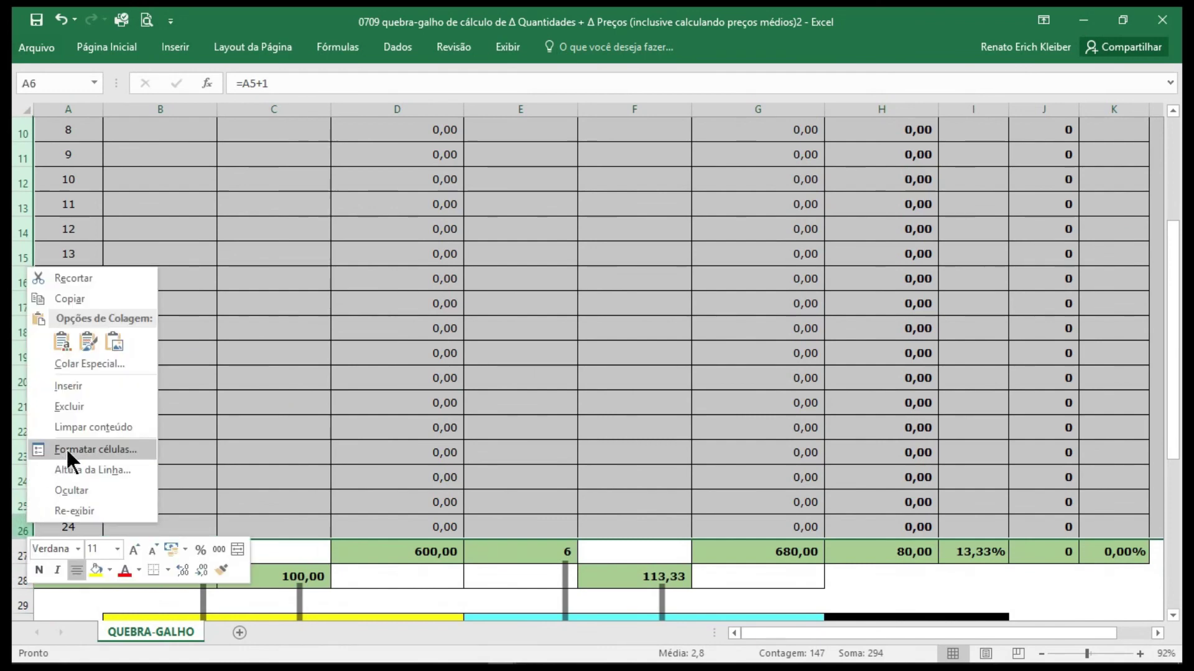
click(92, 488)
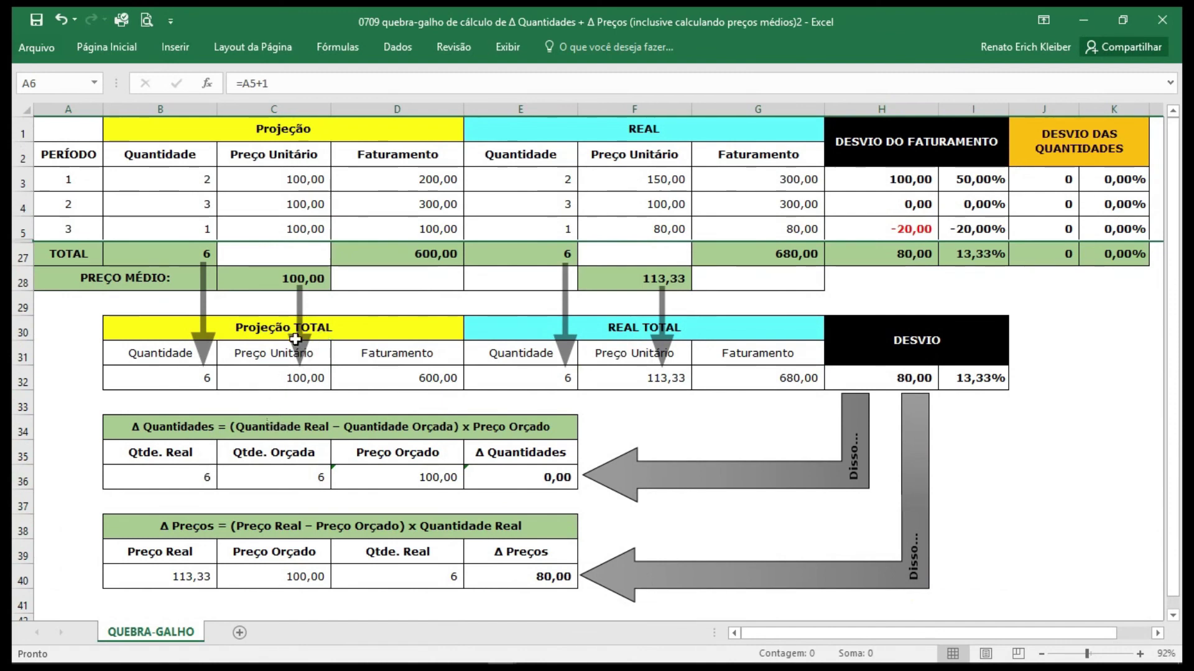
Step: Review the total section's header row, the projected quantities in B3:B5, the real unit prices in F3:F5 and the average price formula in F28
mouse_move(22, 332)
mouse_down()
mouse_move(31, 577)
mouse_move(13, 320)
mouse_up()
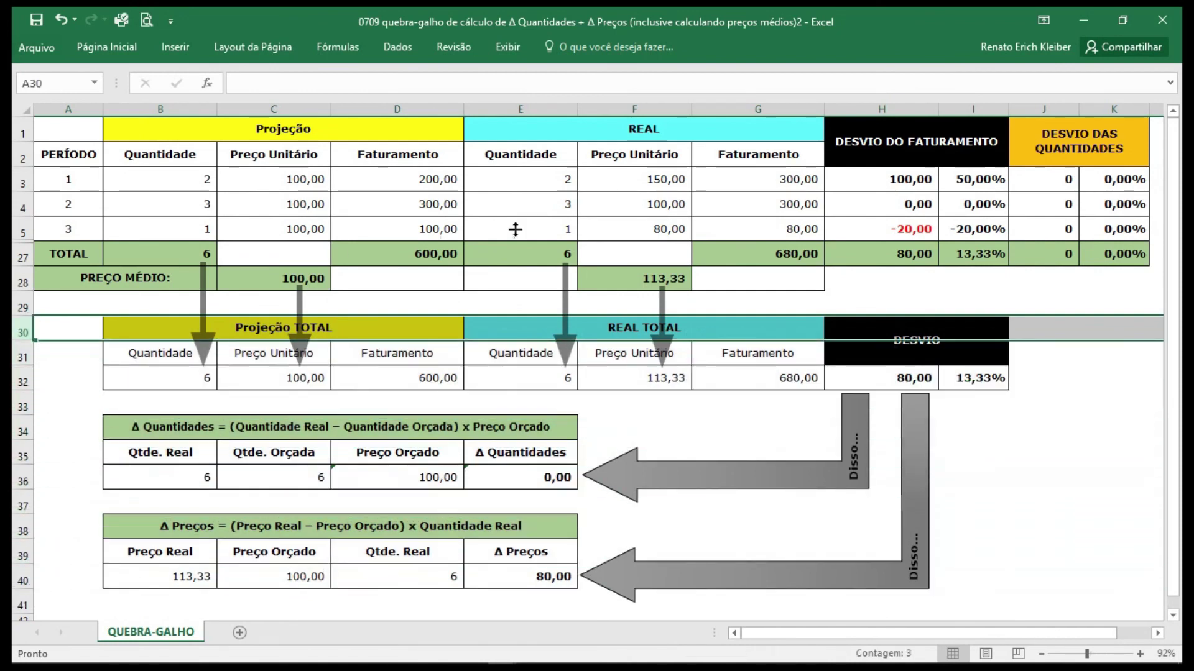
click(188, 178)
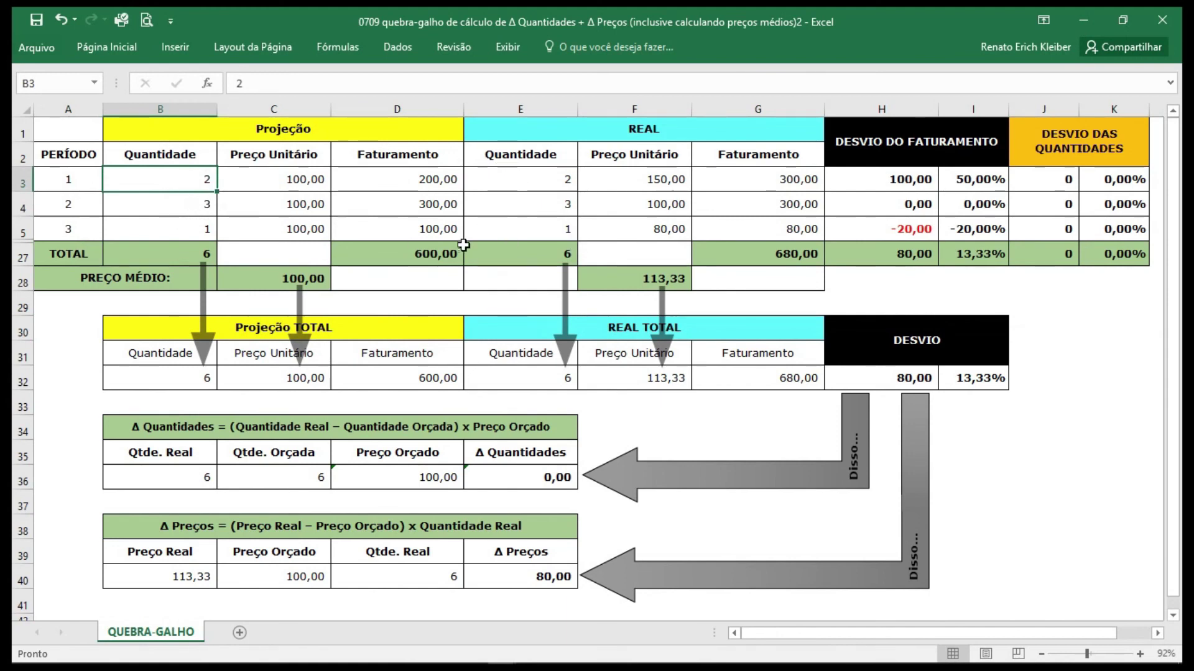
drag(666, 174, 667, 227)
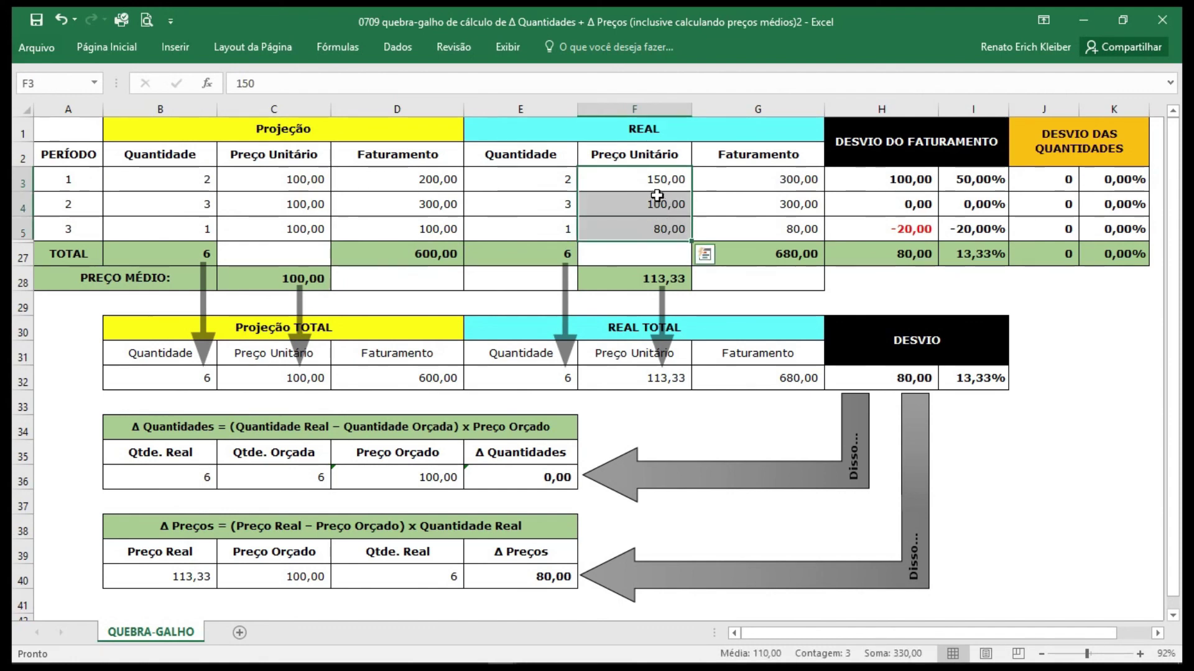
click(178, 202)
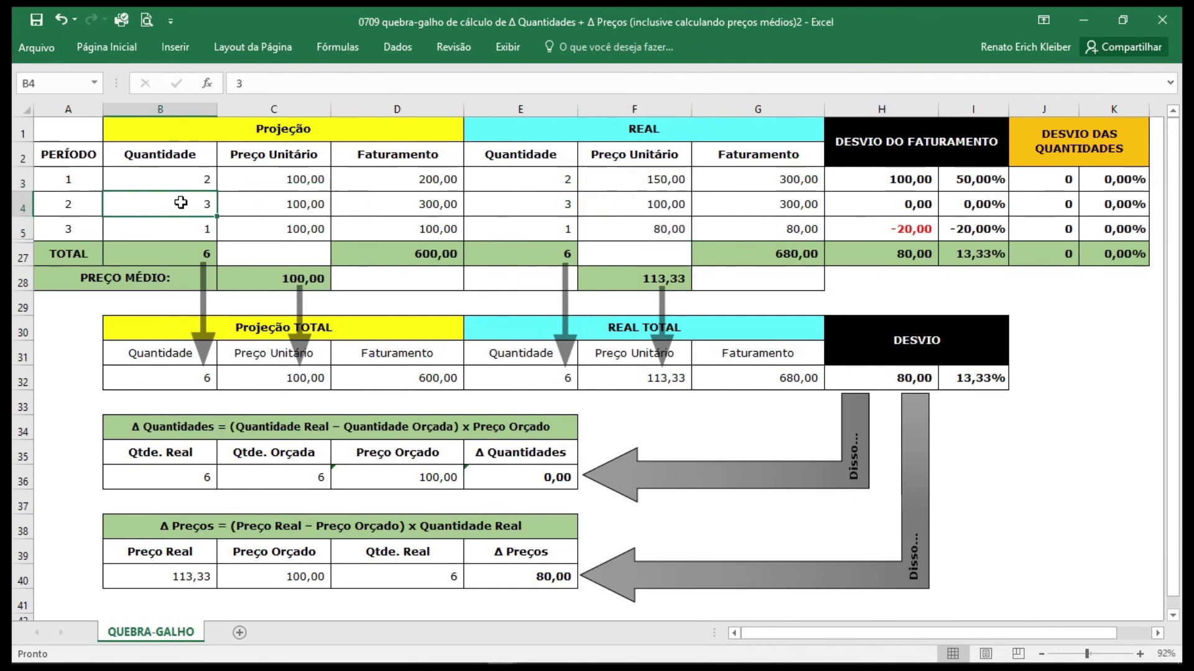
key(shift+Down)
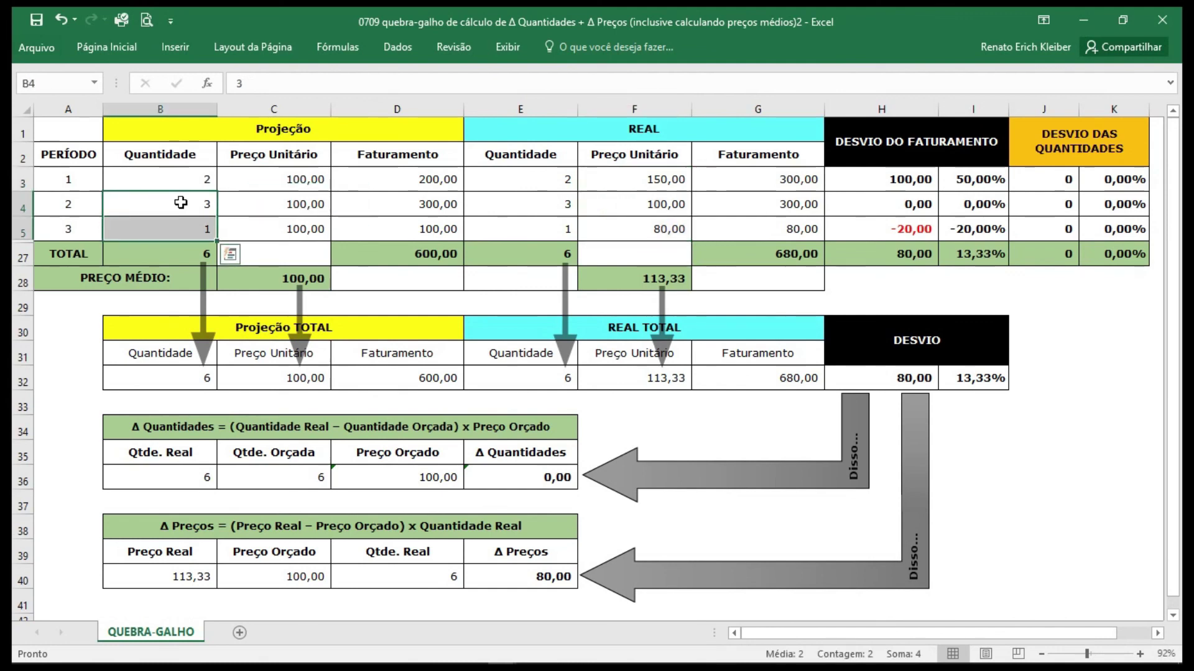
click(647, 284)
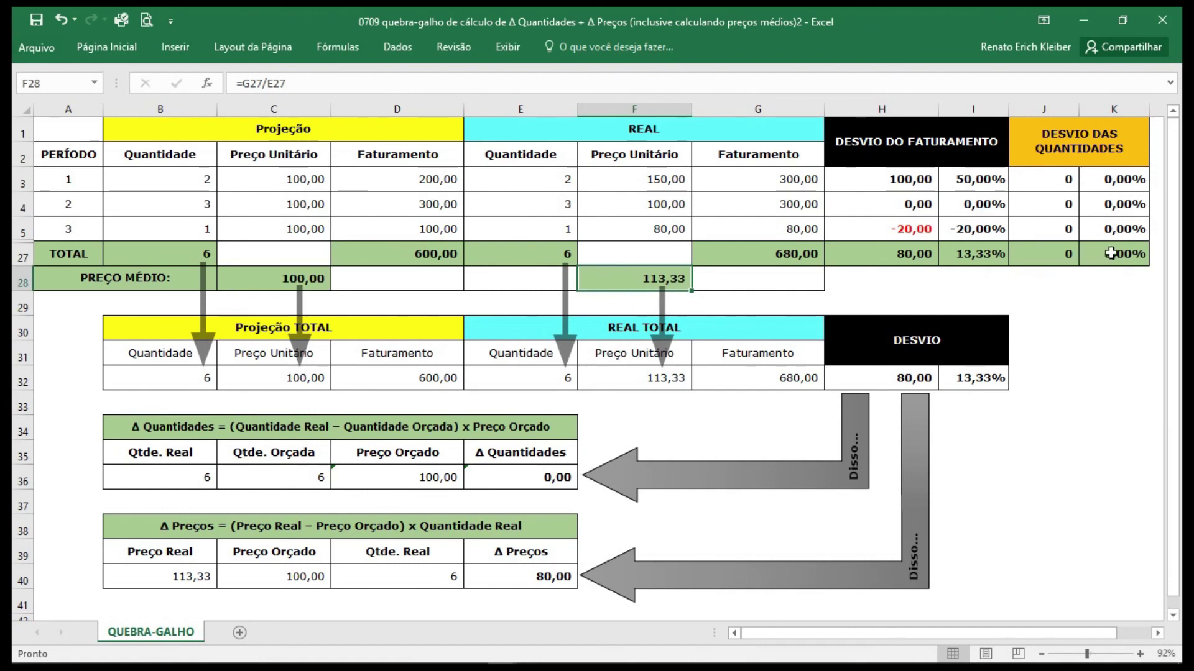
Step: Clear the projected quantities and unit prices of periods 2 and 3 in B4:C5, and set period 1's projected quantity to 6
click(973, 260)
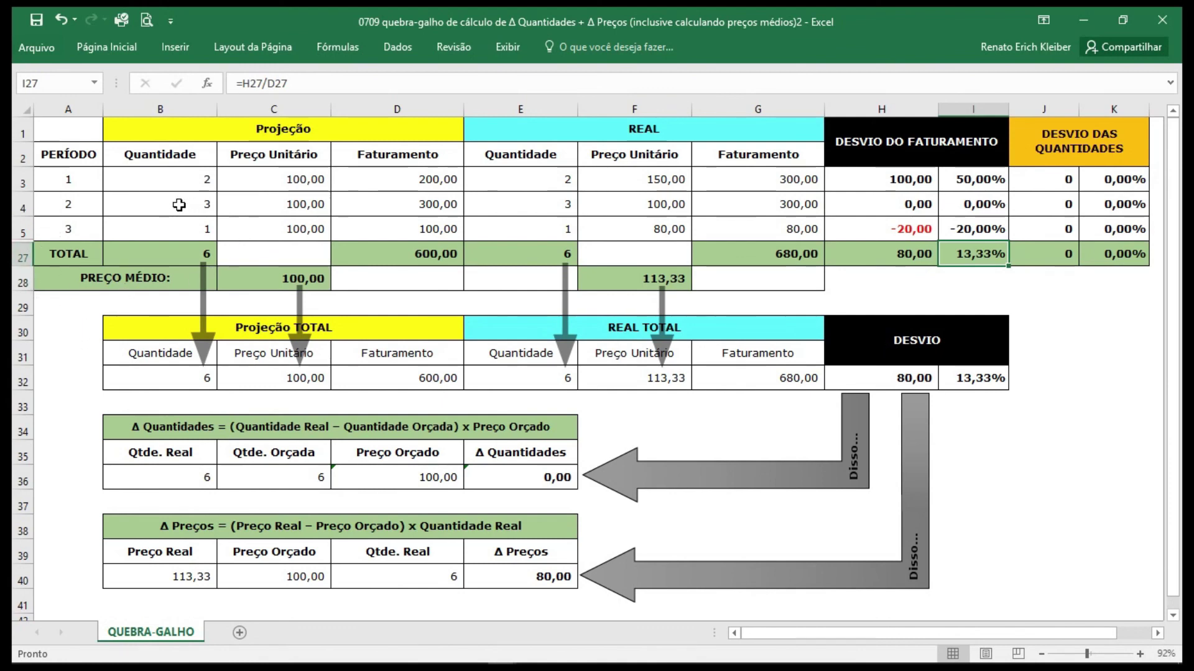
drag(179, 205, 297, 231)
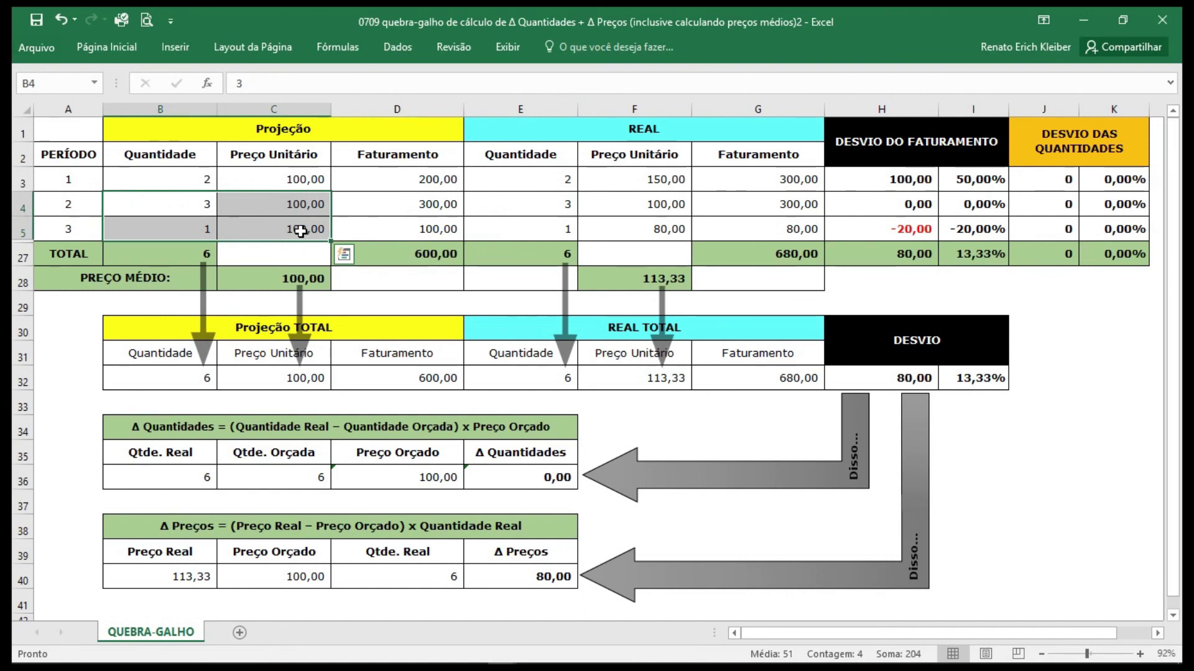
key(Delete)
key(Up)
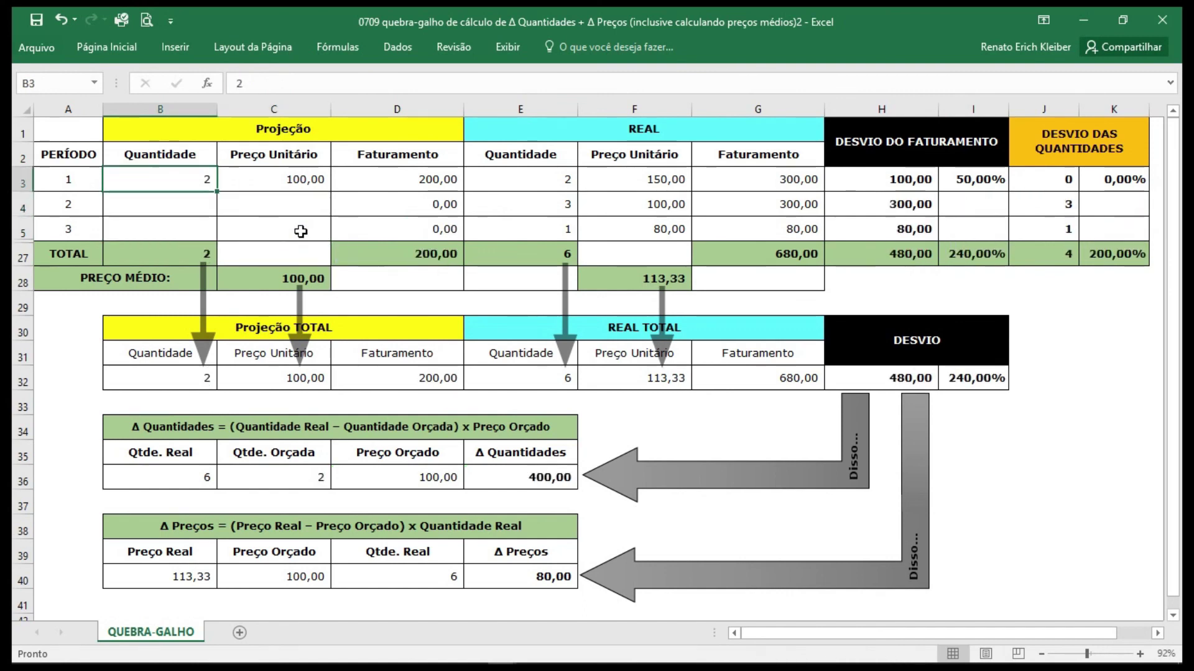
text(6)
key(Return)
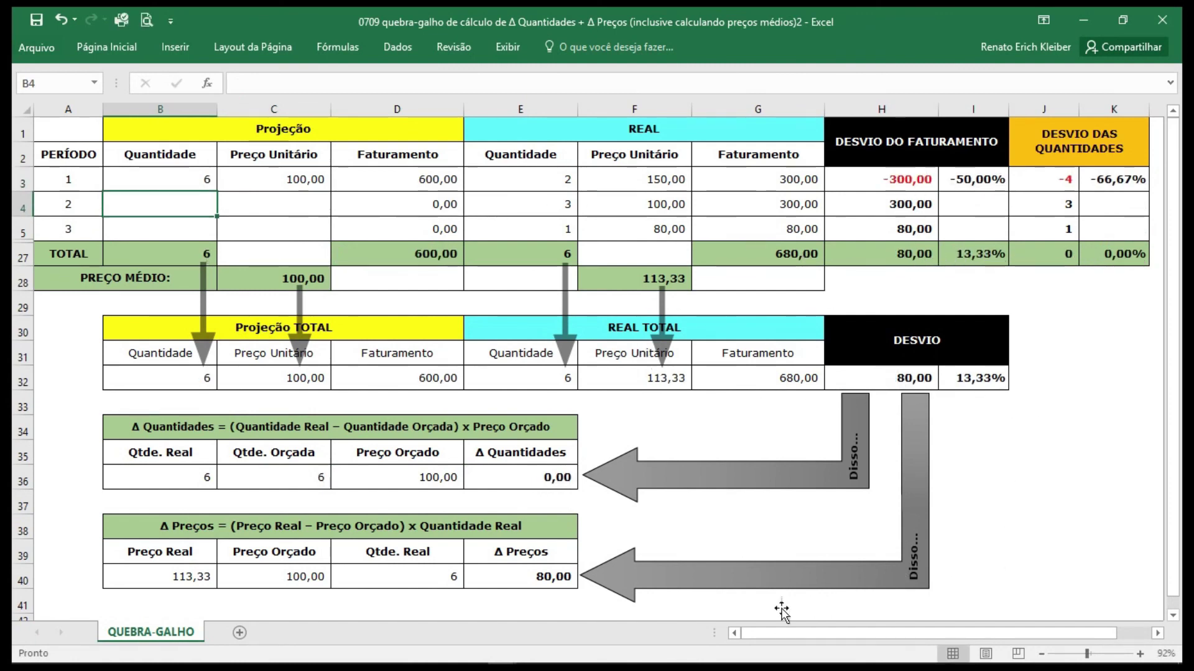
Step: Check the total deviation in H32 and I32, and set period 3's real quantity in E5 to 2
click(912, 379)
click(988, 384)
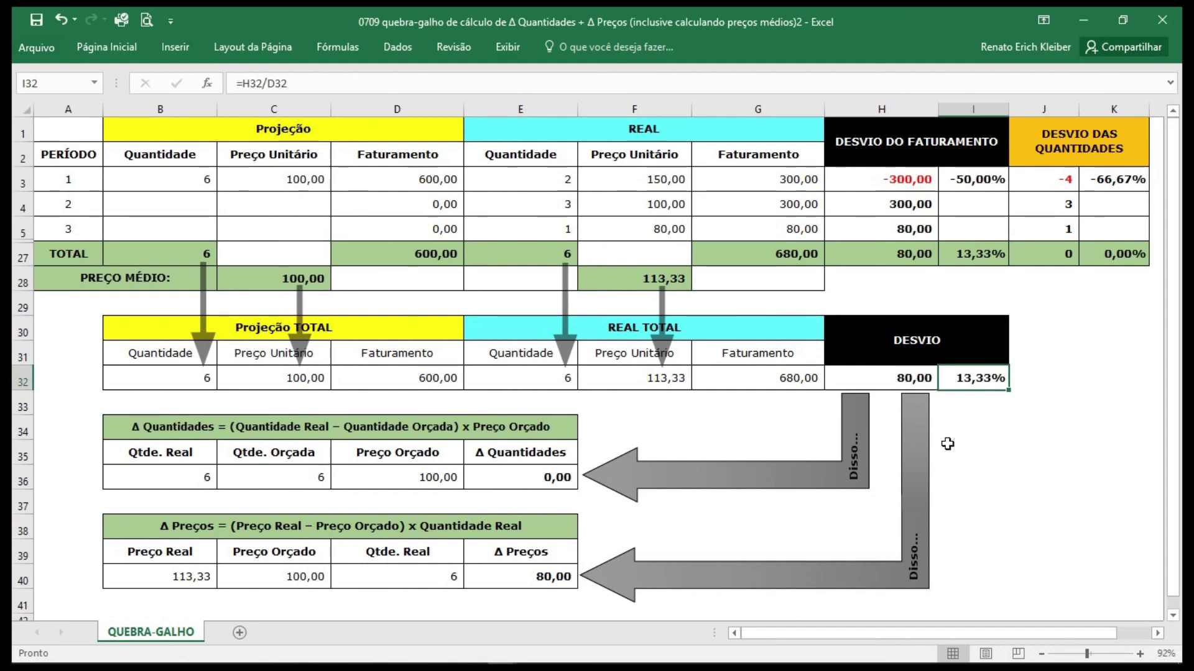
click(542, 230)
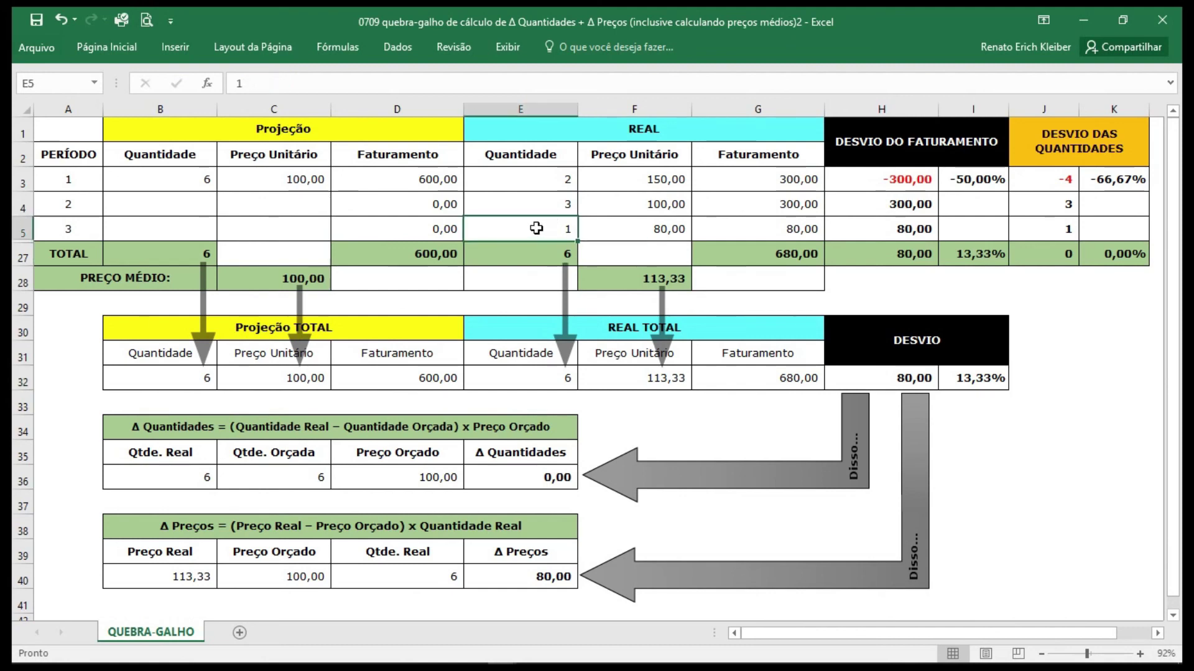
text(2)
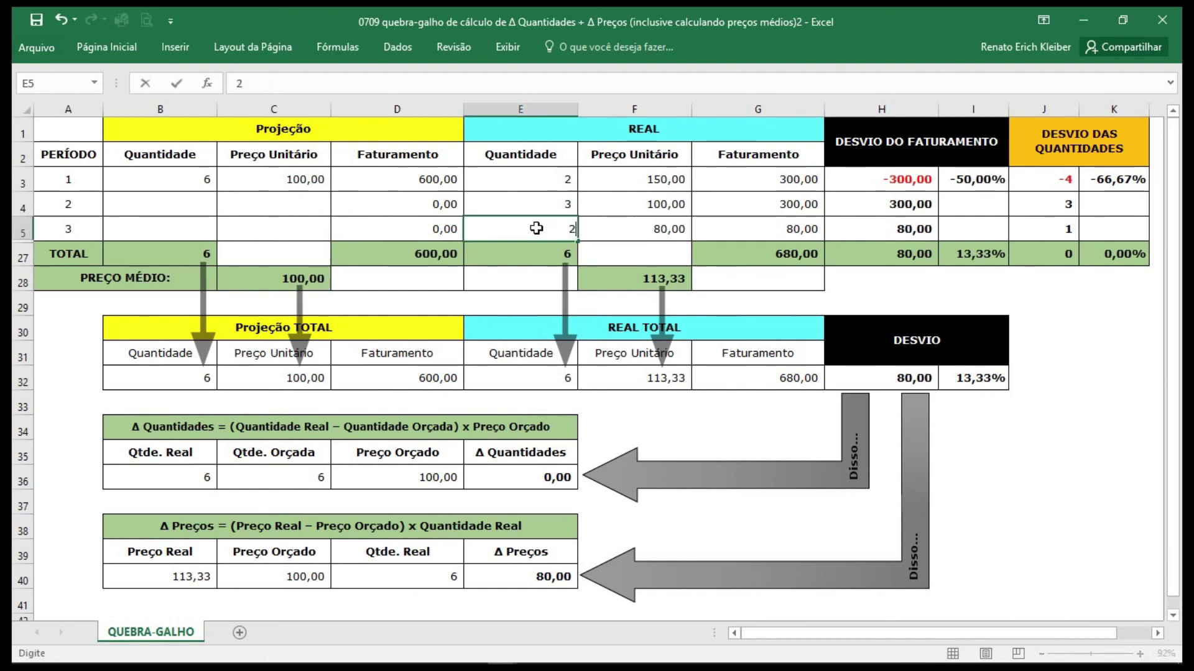
key(Return)
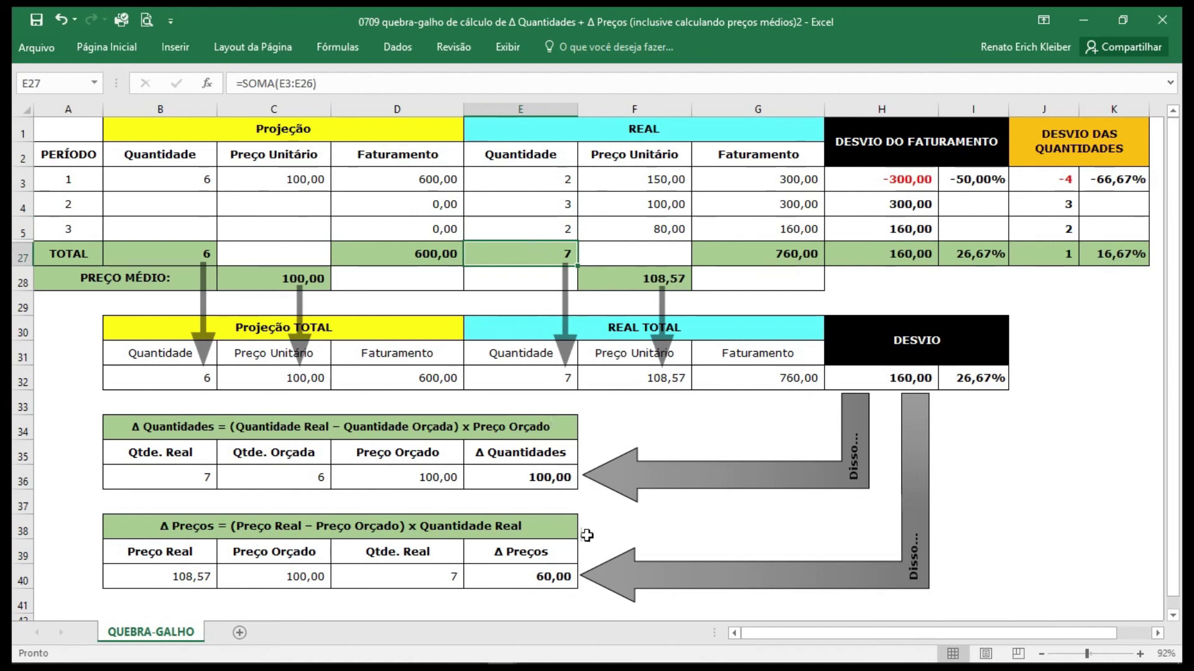
Step: Review the price variance formula in E40 and the quantity variance block in rows 34 to 36 with its heading in B34
click(550, 579)
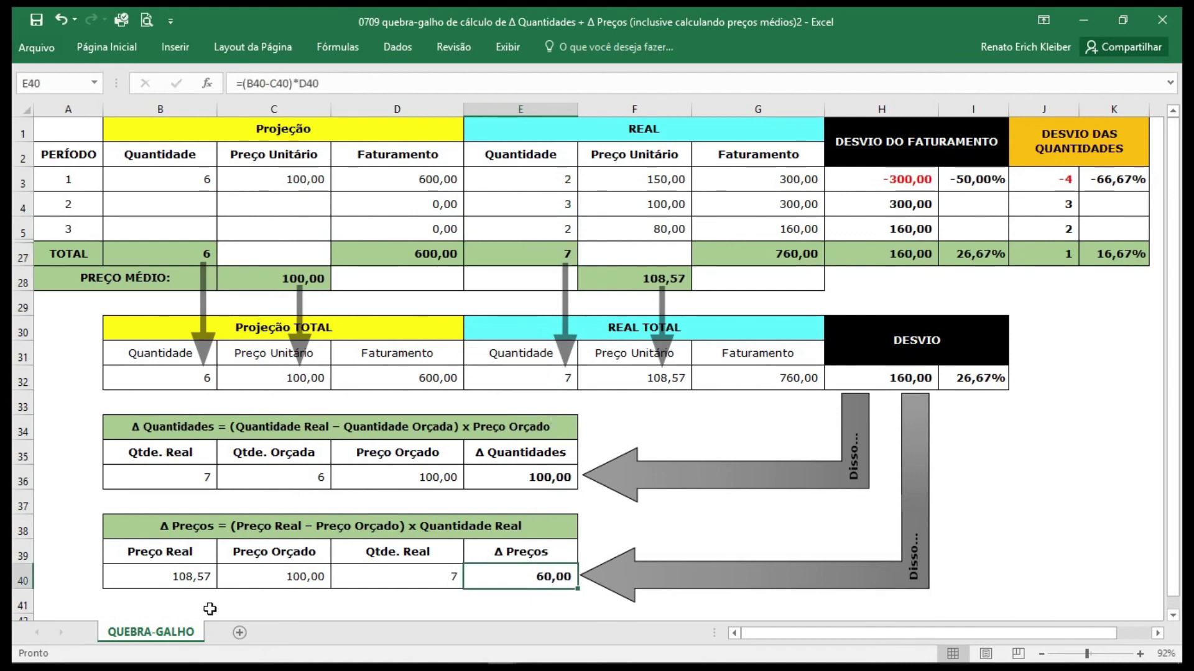
click(25, 431)
drag(25, 430, 47, 474)
click(180, 428)
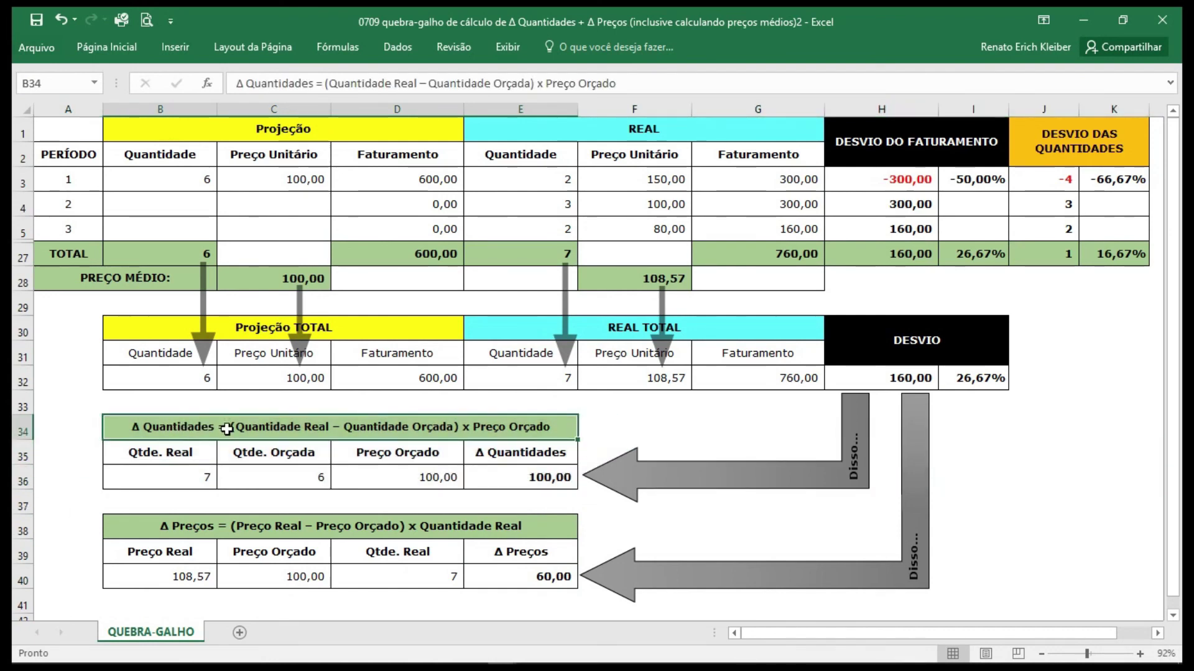